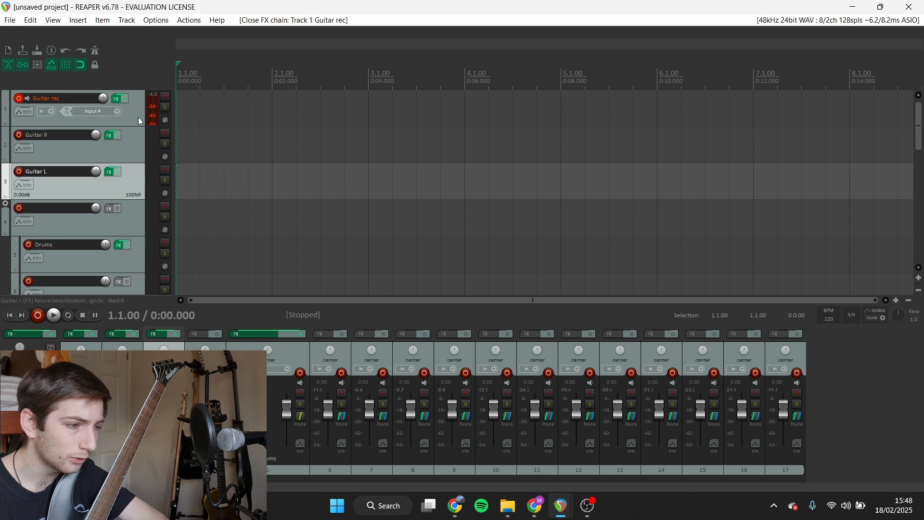
Examine the NeuralAmpModeler amp settings and the NadIR cabinet impulse responses in the Guitar rec track's effects chain
left_click(116, 99)
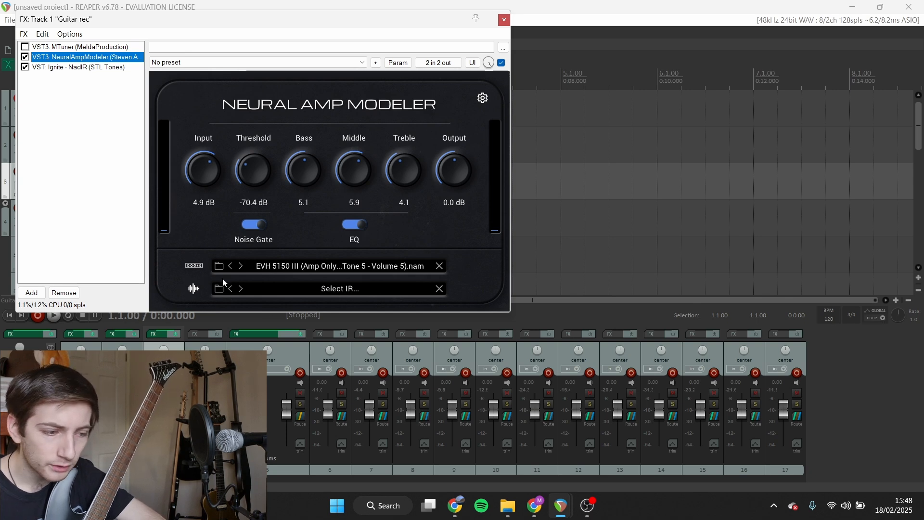
left_click(82, 68)
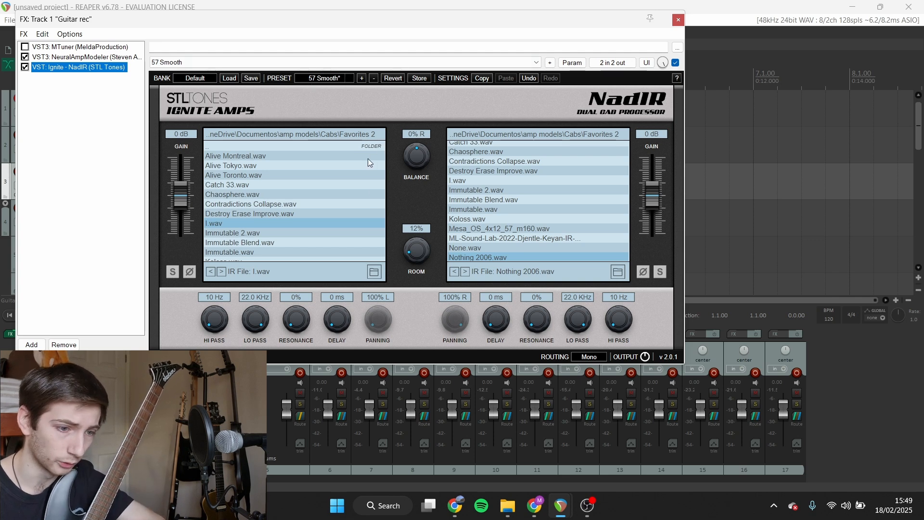
scroll(368, 157, "down", 1)
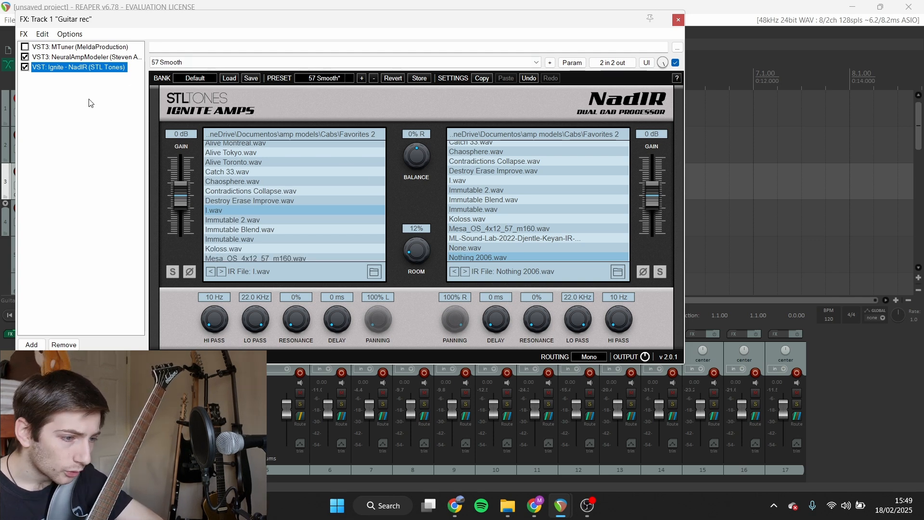
left_click(58, 57)
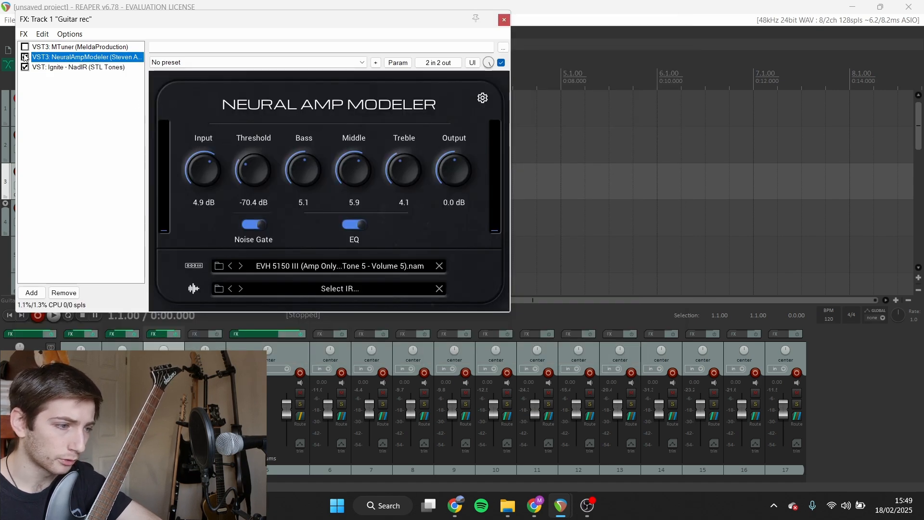
left_click(60, 68)
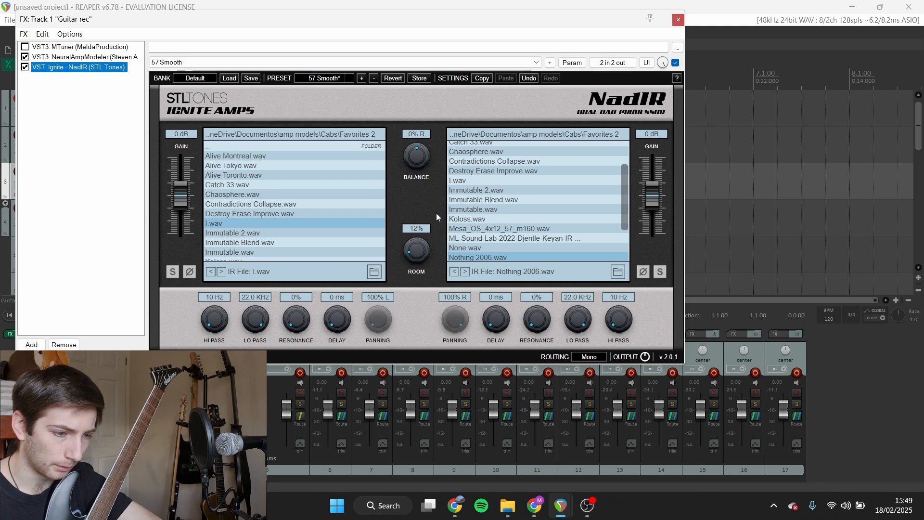
scroll(572, 216, "down", 2)
scroll(572, 217, "up", 2)
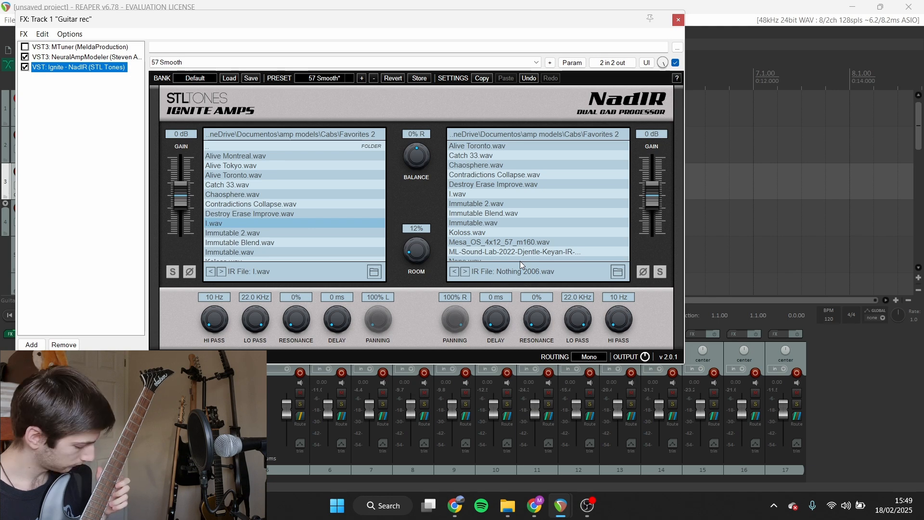
left_click(679, 20)
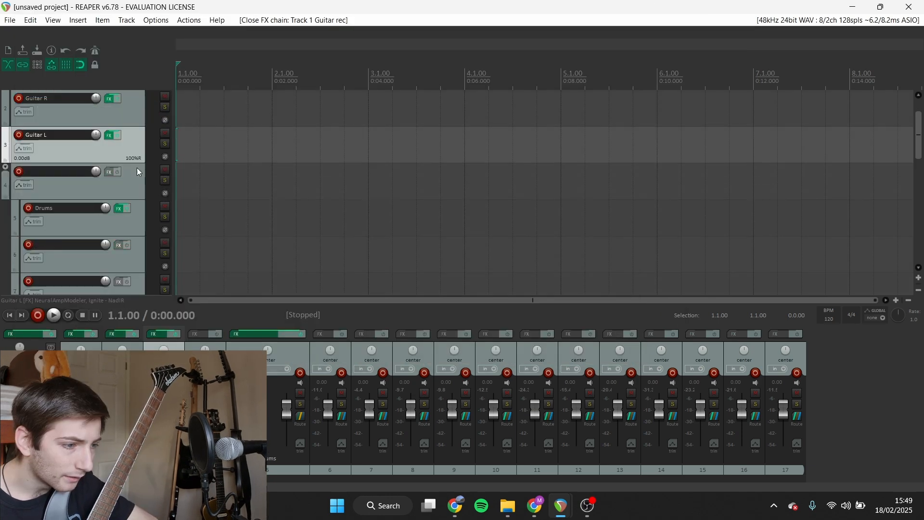
Look over the Perfect Drums Player instrument on the Drums track and check the tracks below it
left_click(122, 209)
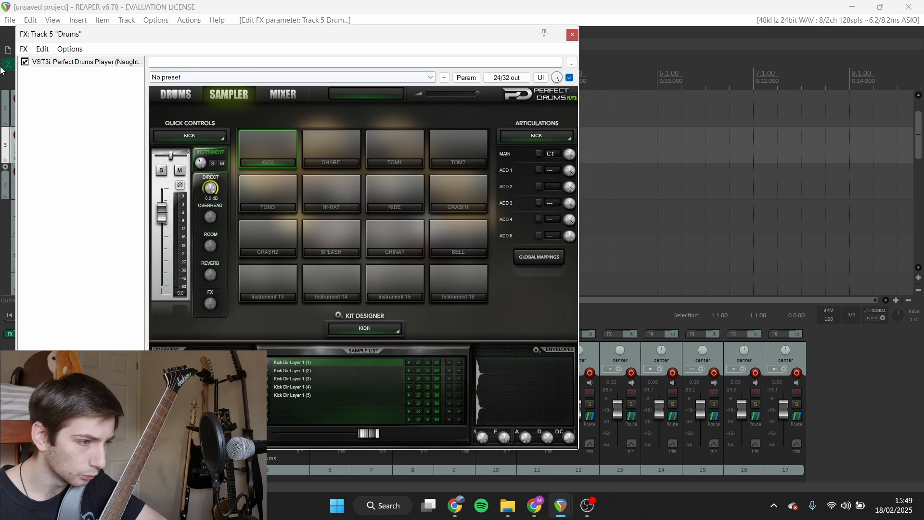
left_click(572, 35)
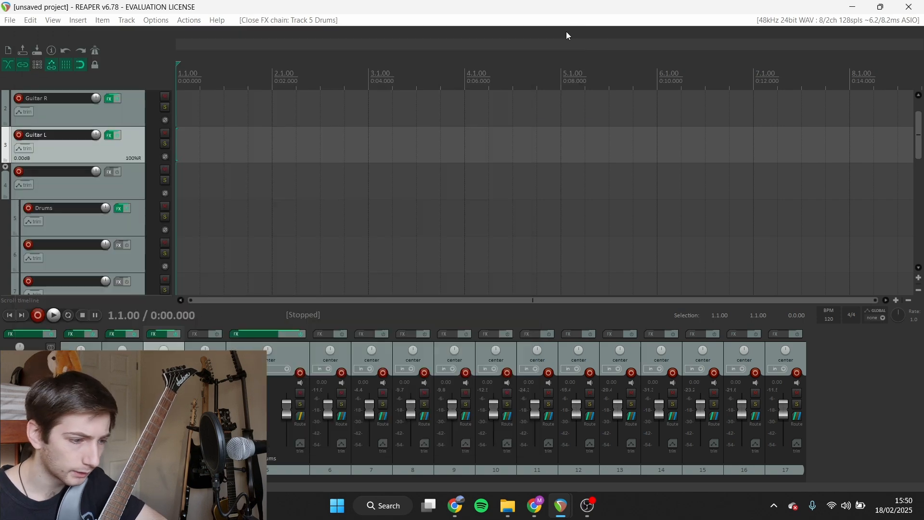
left_click(129, 209)
left_click(115, 209)
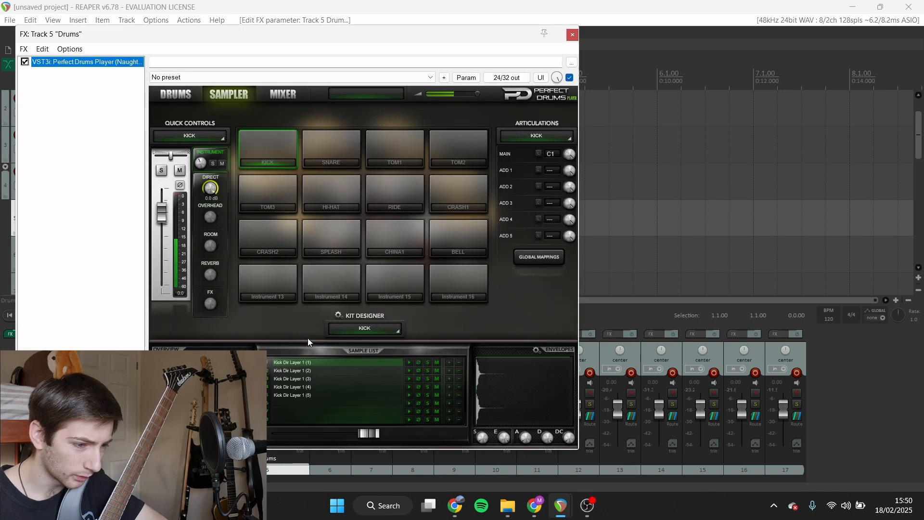
left_click(339, 319)
left_click(357, 333)
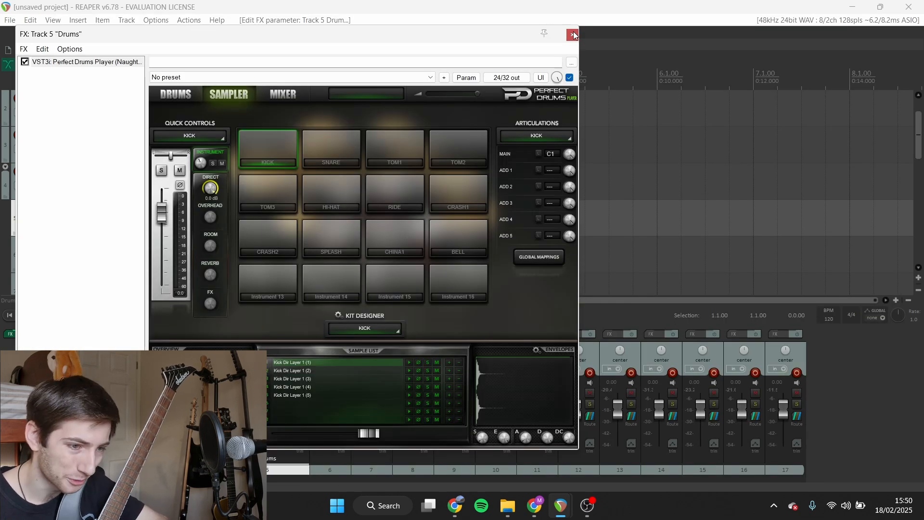
left_click(572, 35)
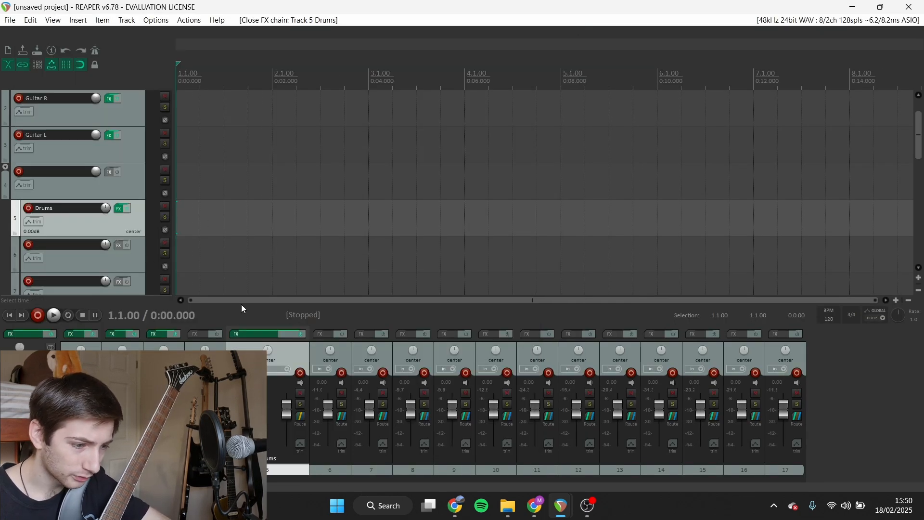
scroll(161, 203, "down", 3)
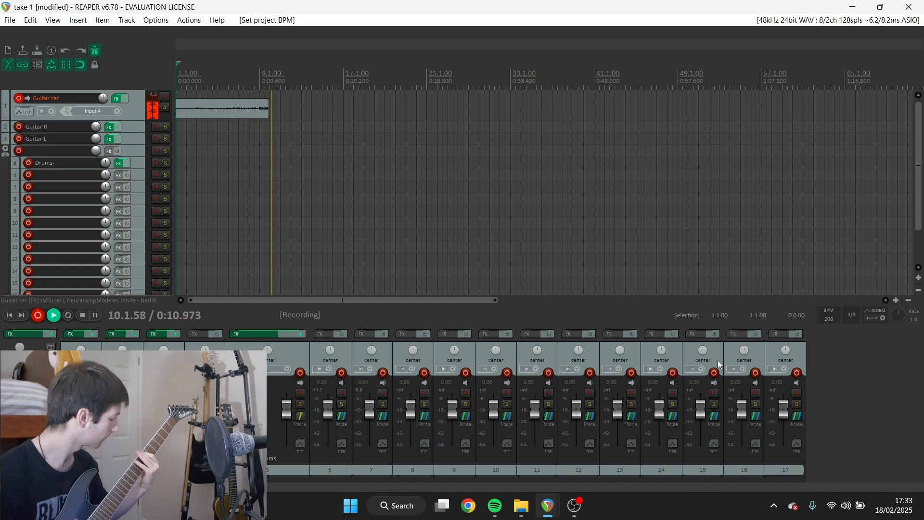
Stop recording the guitar take on the Guitar rec track and save the recorded file
key("space")
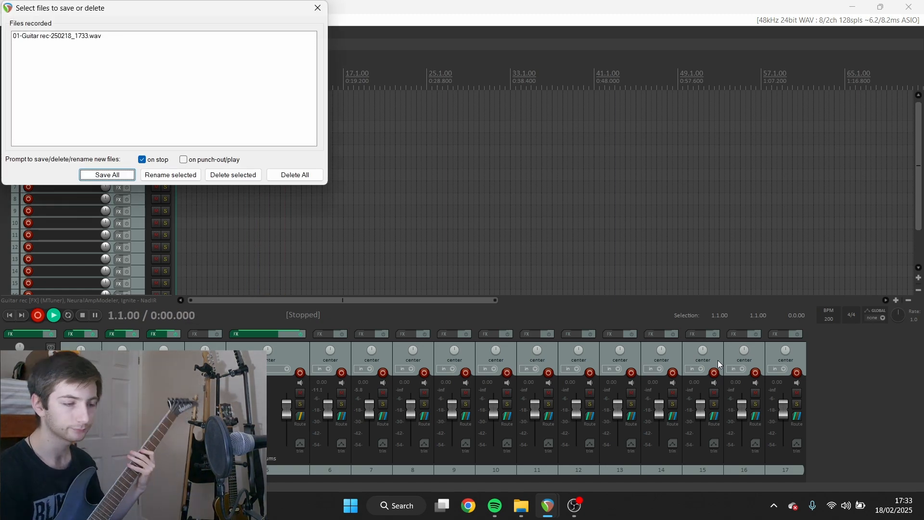
left_click(107, 175)
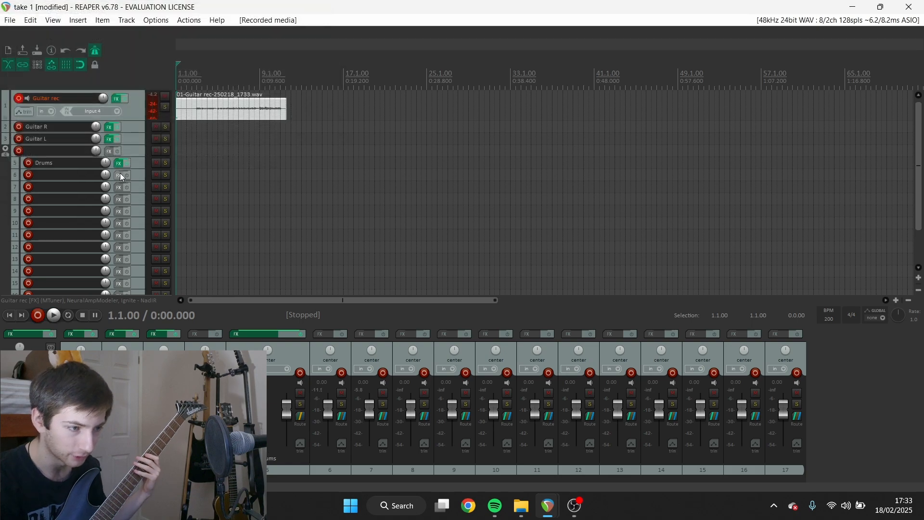
Record another take on the Guitar rec track, starting shortly before bar 7
left_click(218, 127)
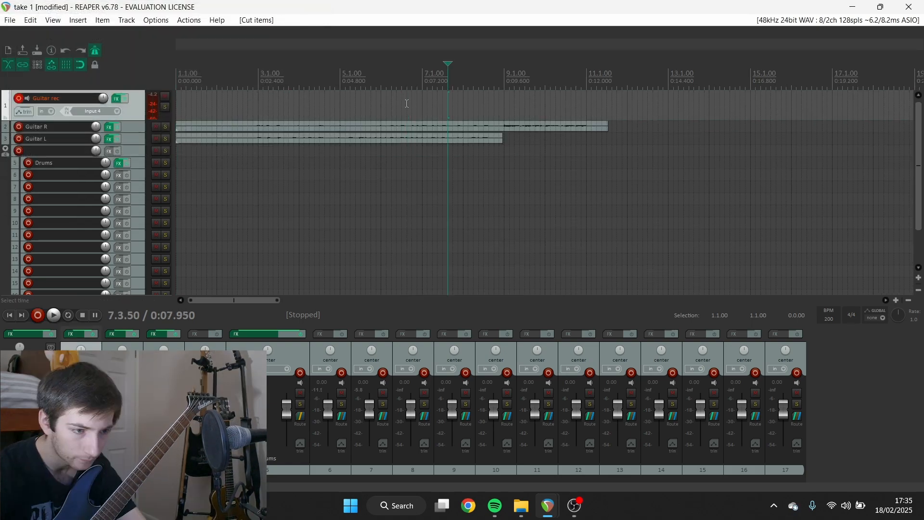
key("ctrl+r")
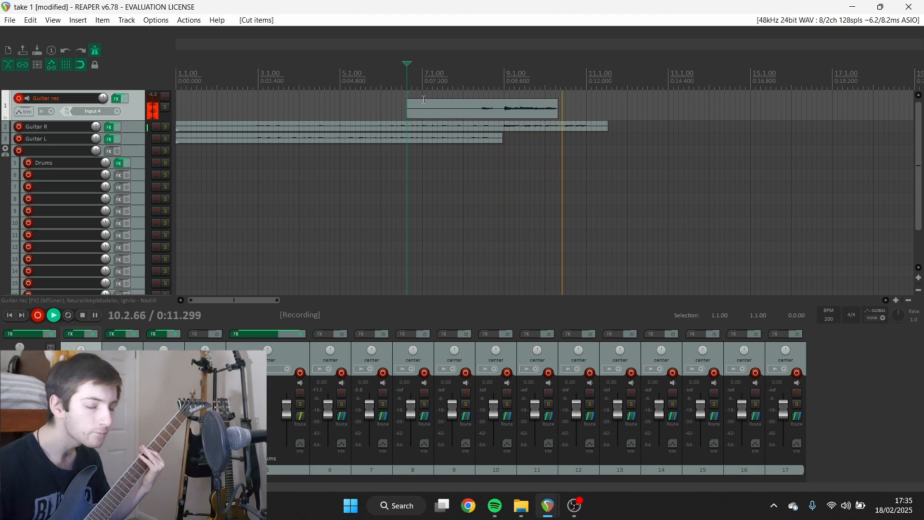
key("space")
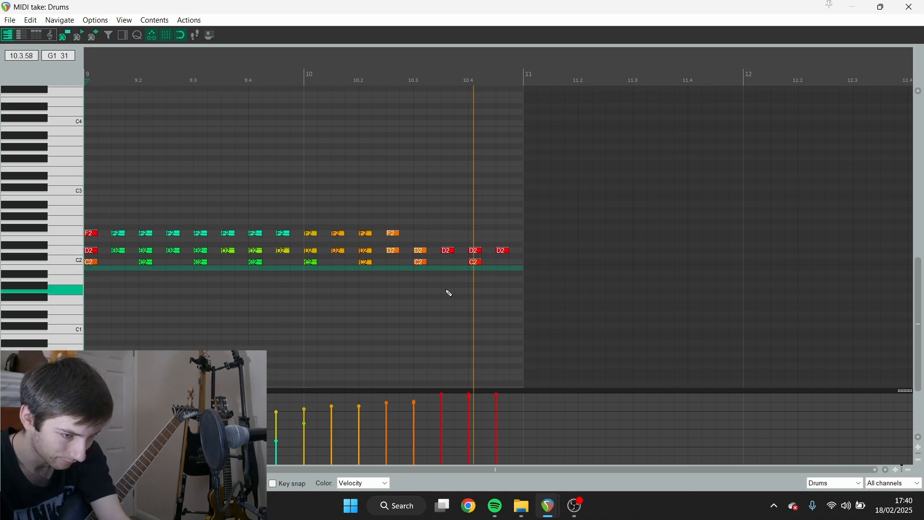
Stop the drum playback and leave the MIDI editor, reopening the Drums item at bar 9 to listen to it
left_click(909, 7)
key("space")
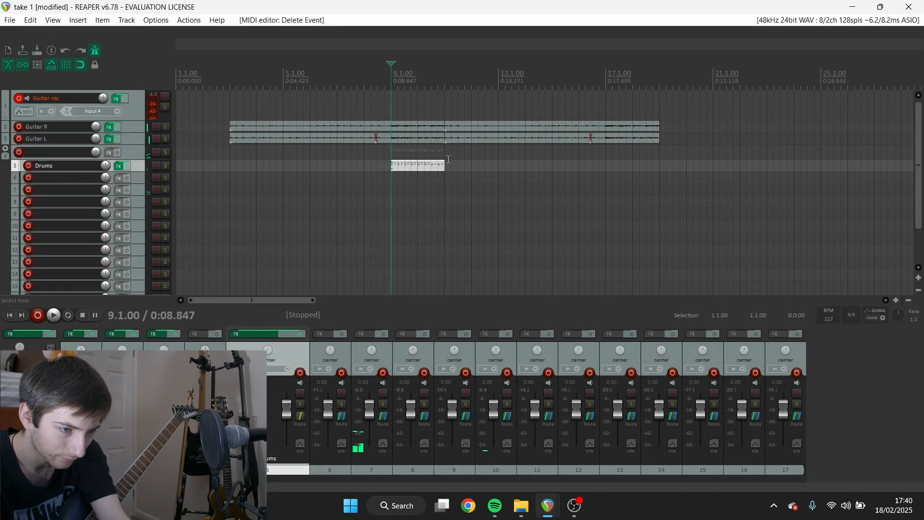
double_click(417, 165)
key("space")
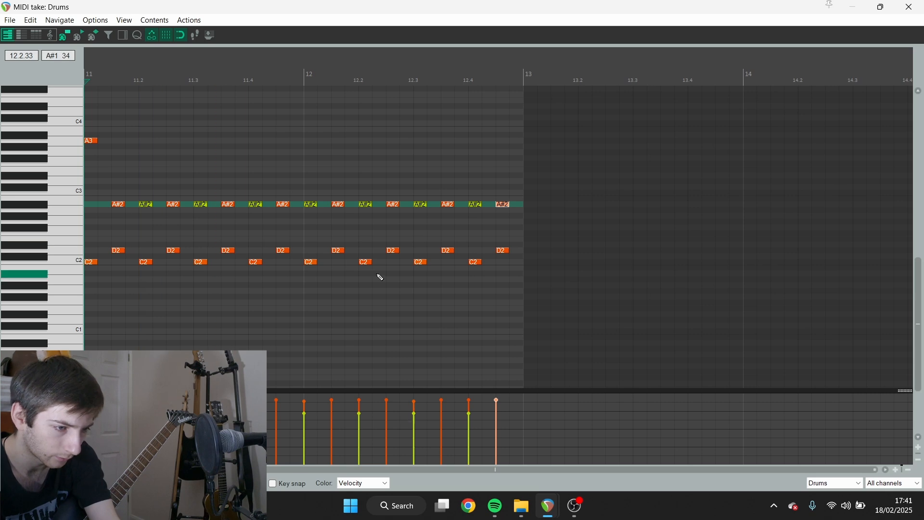
Extend the drum pattern that starts at bar 11 through bars 13 and 14, and leave the MIDI editor
left_click_drag(525, 151, 892, 181)
key("Escape")
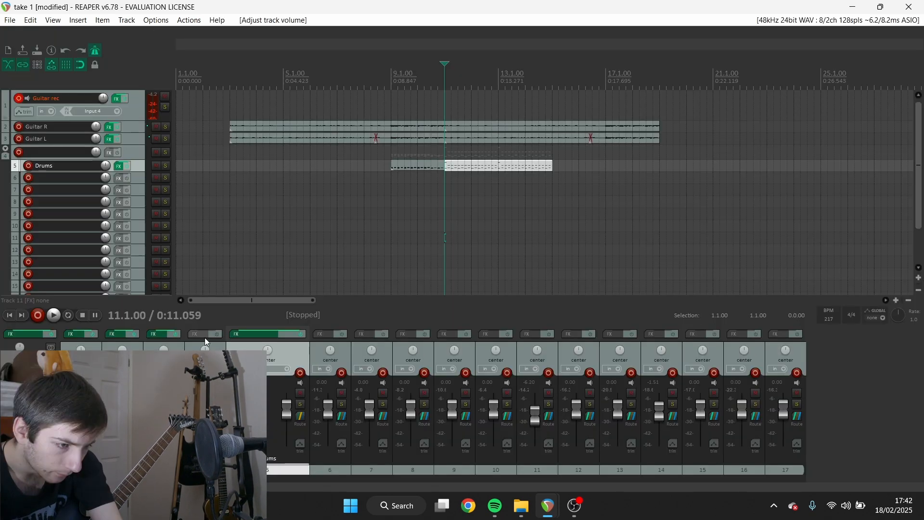
Add the Supercharger (Native Instruments) compressor to the drum folder track
left_click(218, 331)
type("super")
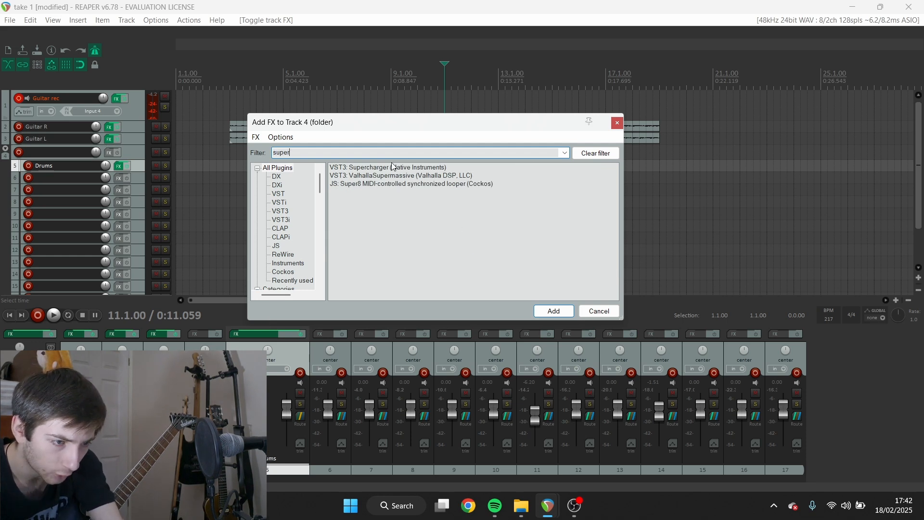
right_click(393, 168)
key("Escape")
double_click(389, 167)
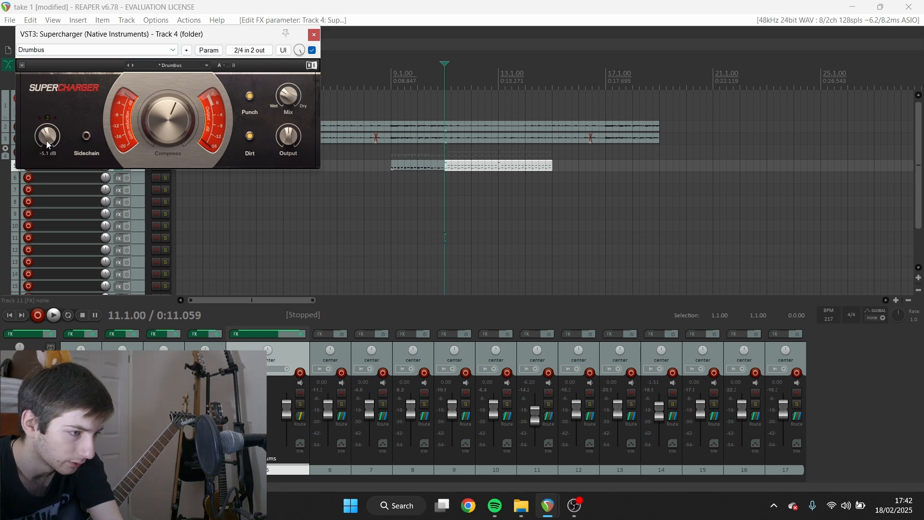
Play back the drums while lowering the drum folder's volume to about -2 dB and adjusting Supercharger's input trim
key("space")
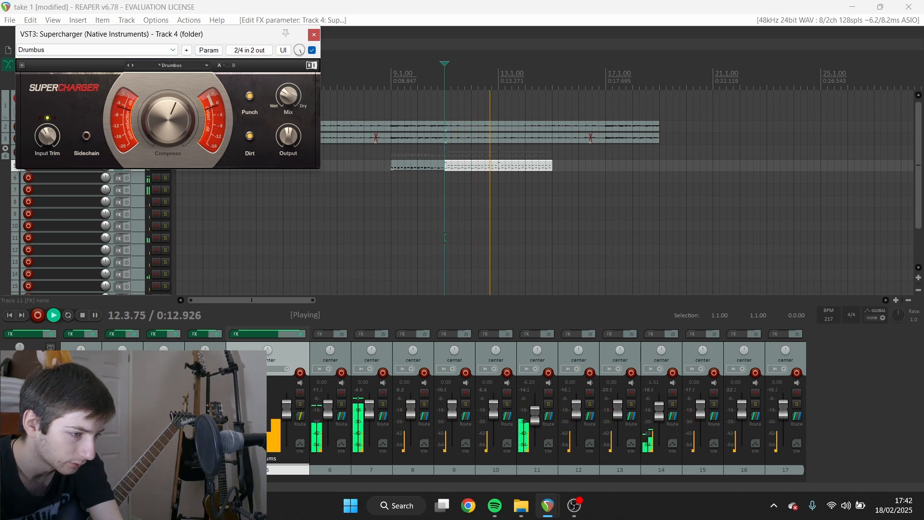
left_click_drag(202, 410, 203, 414)
mouse_move(53, 141)
left_mouse_down()
mouse_move(54, 150)
mouse_move(54, 142)
left_mouse_up()
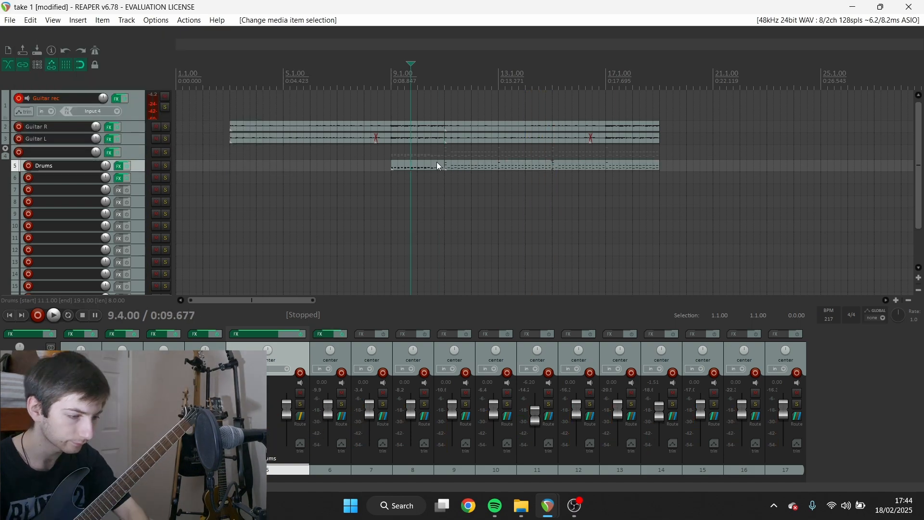
Listen to the arrangement from bar 9 and inspect the Drums item at bar 11 in the MIDI editor
key("space")
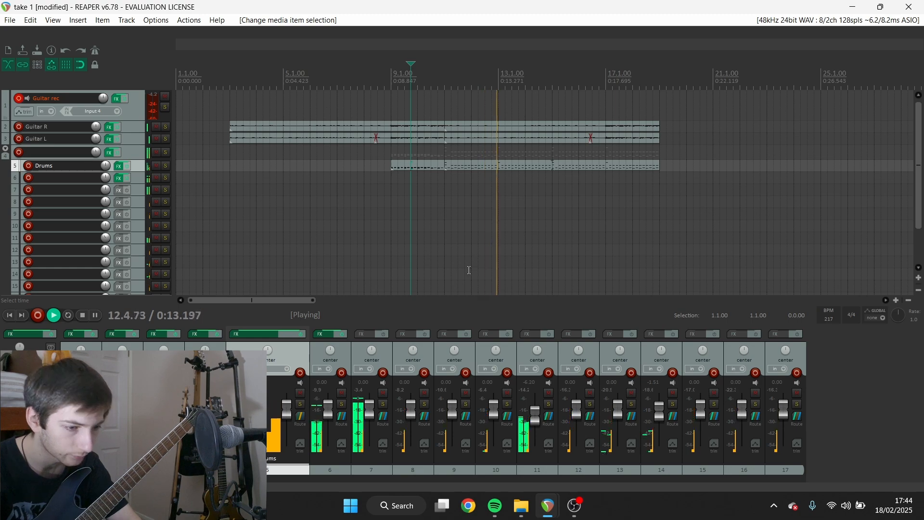
left_click(446, 166)
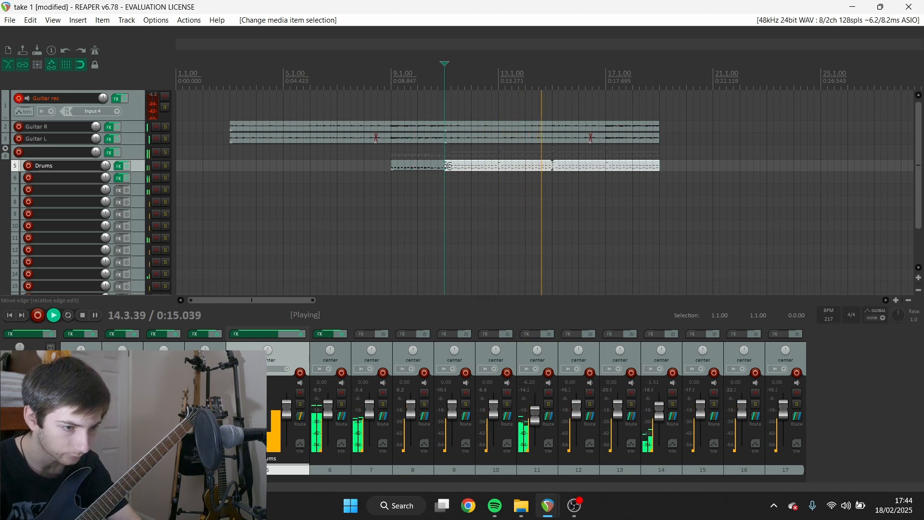
double_click(447, 166)
left_click(910, 6)
key("space")
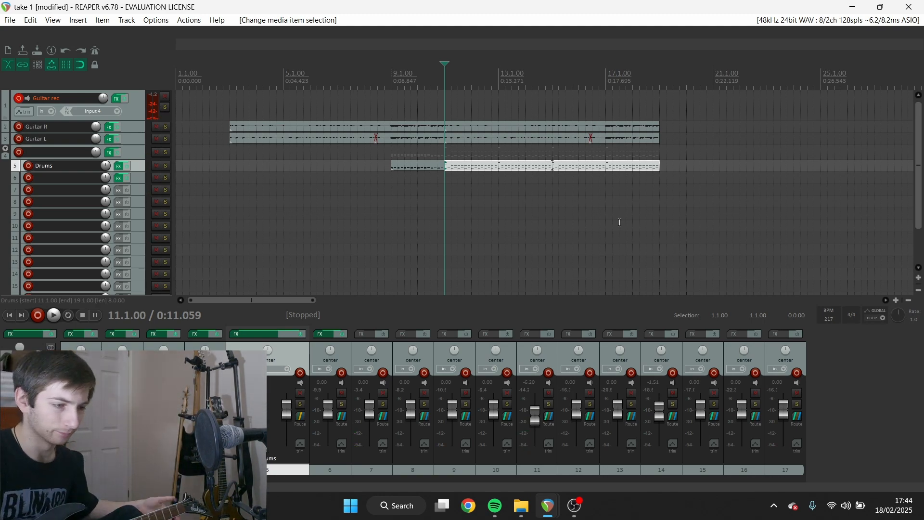
Duplicate the Guitar R and Guitar L tracks and rename the copies Guitar Lead R and Guitar Lead L
left_click(138, 140)
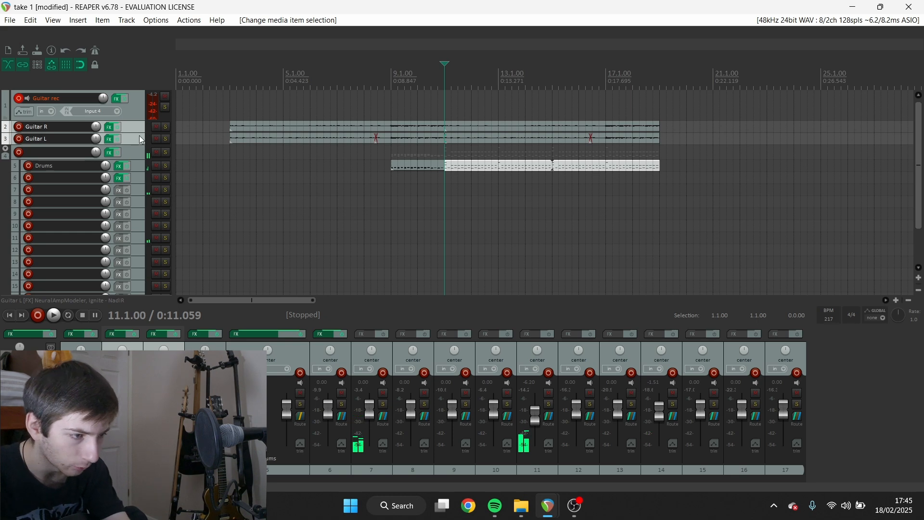
key("ctrl+v")
double_click(78, 154)
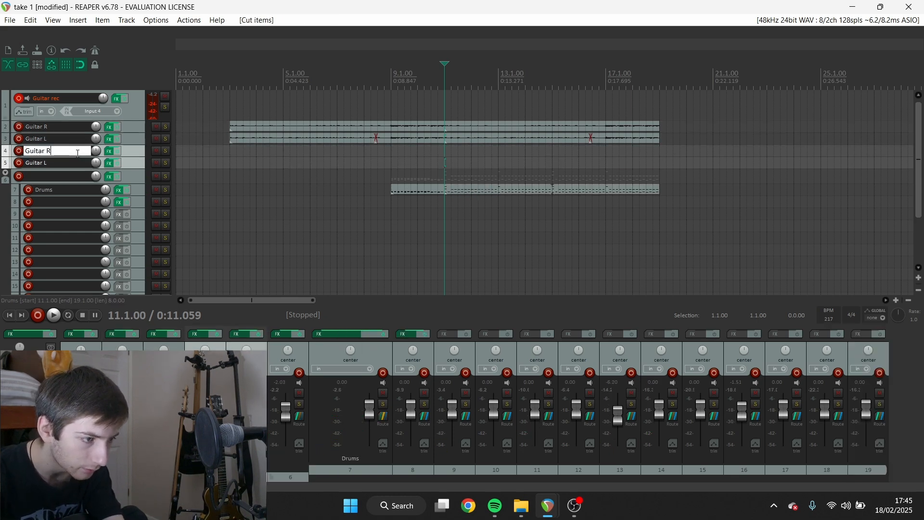
type("Guitar Lead R")
key("Tab")
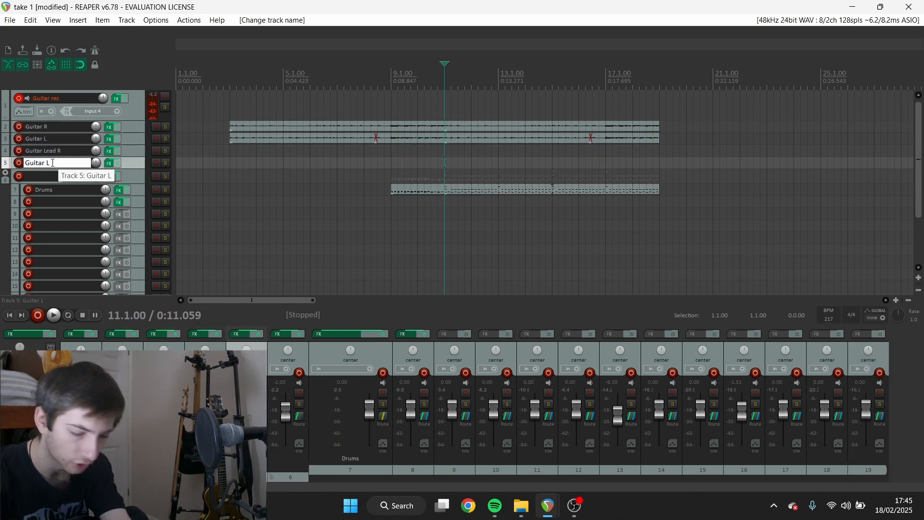
type("Rh")
key("BackSpace")
key("BackSpace")
type("Lead L")
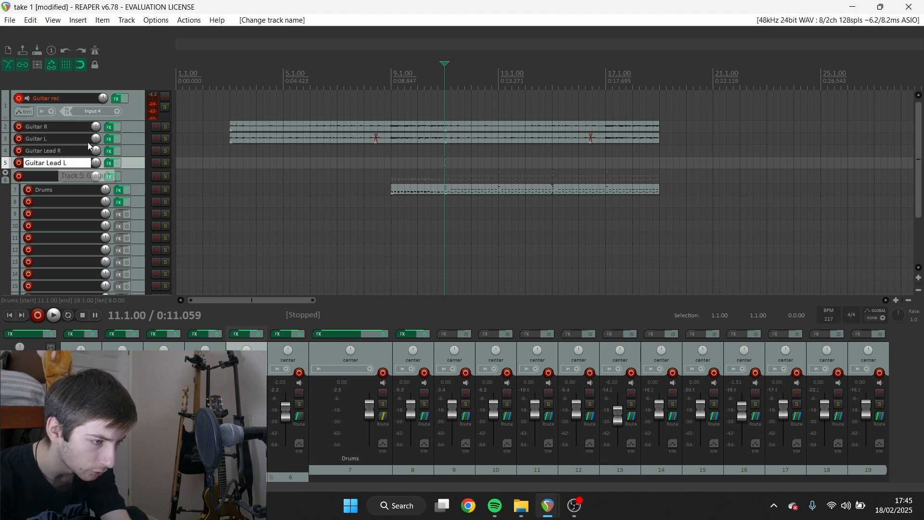
Record a second lead guitar take on the Guitar rec track from bar 9 and save the recorded file
left_click(292, 148)
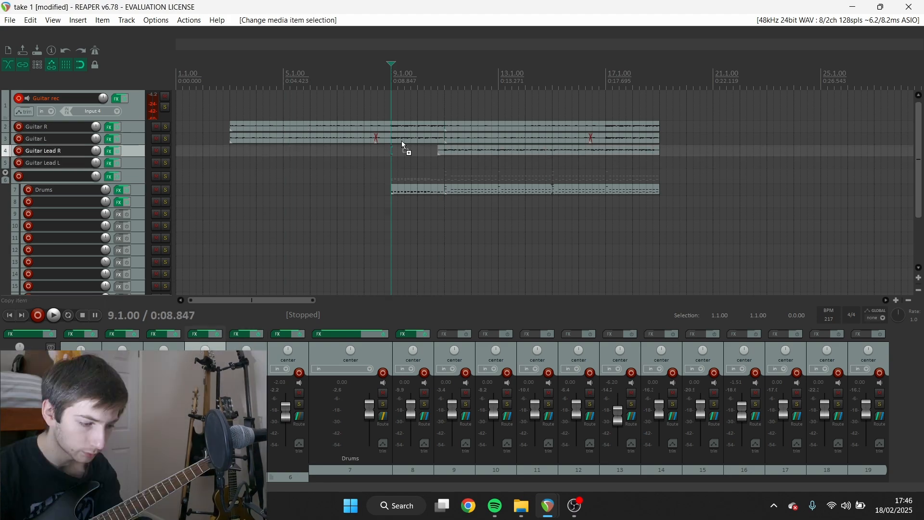
key("ctrl+r")
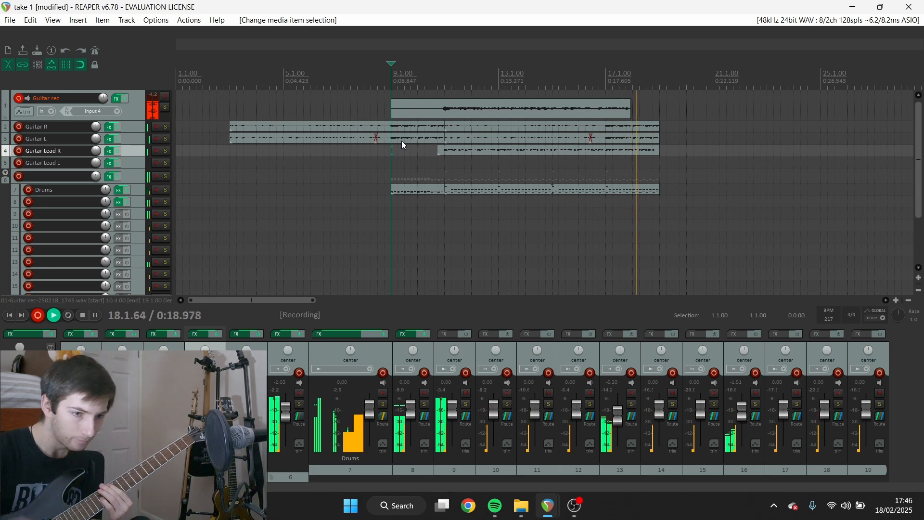
key("space")
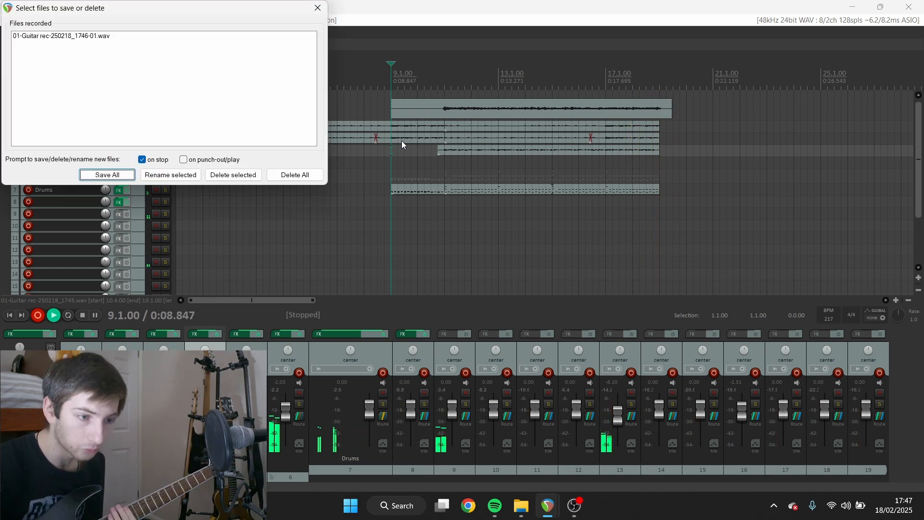
key("Return")
Split the new take at bar 11, move its second part to Guitar Lead L, and check Guitar L's amp threshold
left_click(450, 113)
key("s")
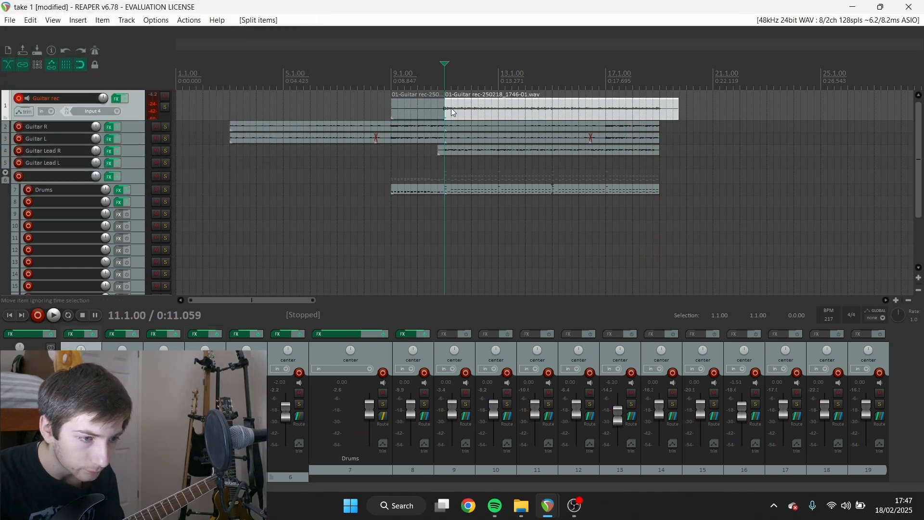
left_click_drag(460, 112, 472, 163)
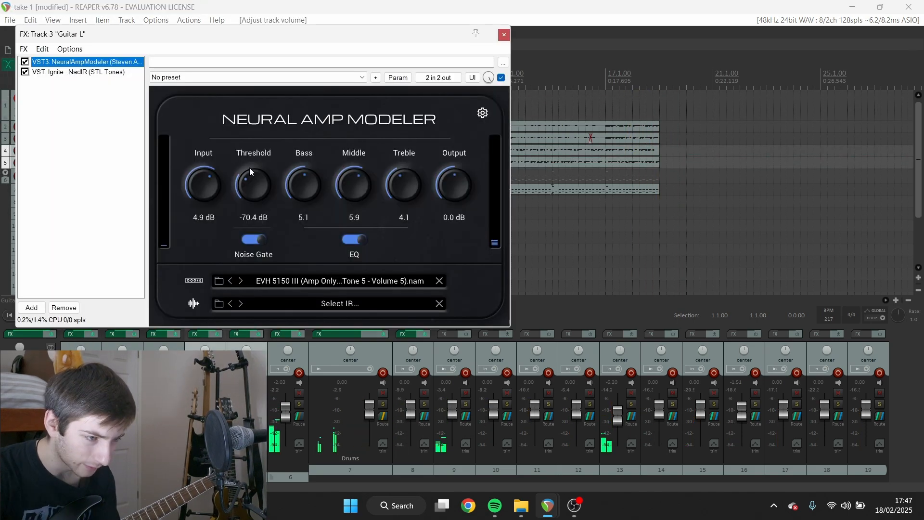
left_click(250, 176)
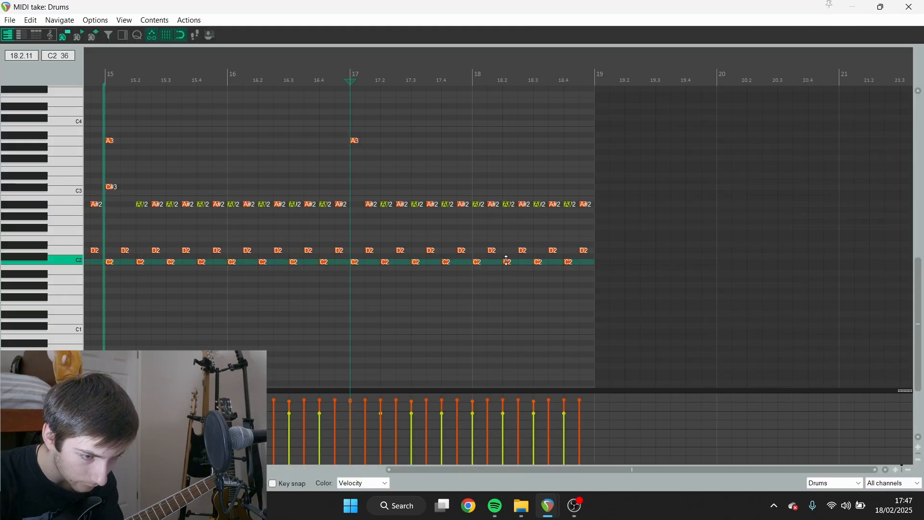
Turn bar 18 of the Drums take into a fill of D2 hits without A#2 notes, play it back and close the MIDI editor
left_click_drag(507, 262, 507, 251)
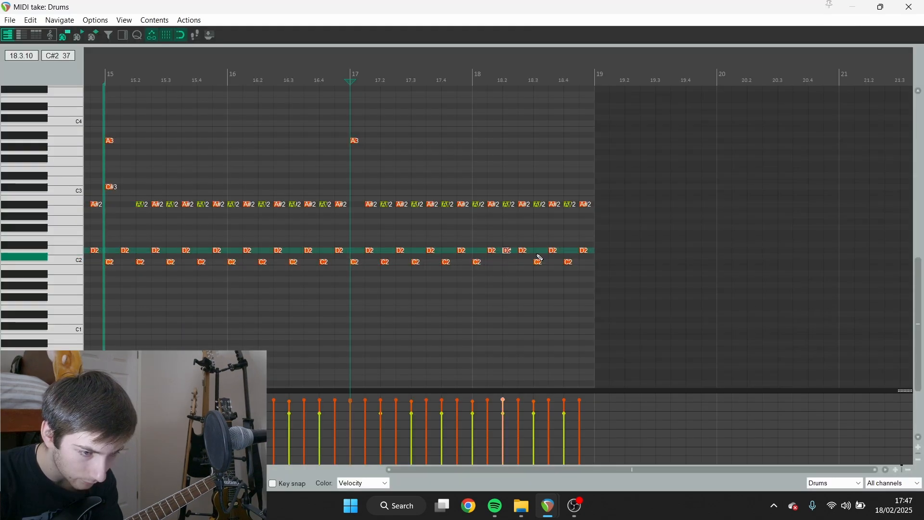
double_click(536, 251)
double_click(568, 252)
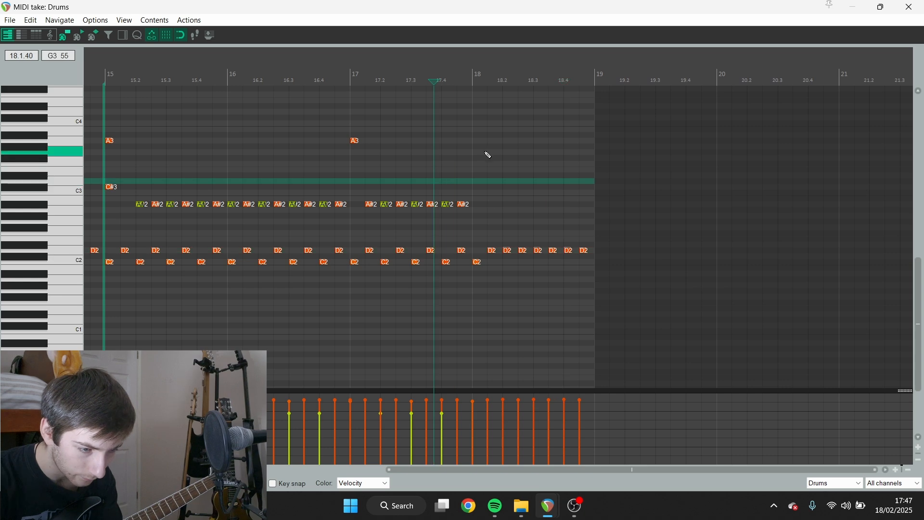
key("space")
key("space")
left_click(328, 239)
key("space")
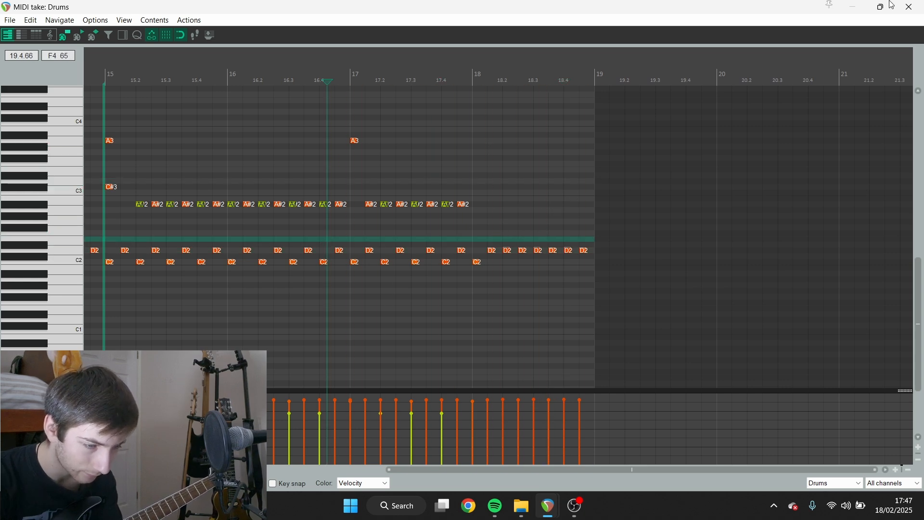
left_click(910, 7)
Play the arrangement repeatedly from bar 16.3.50 to hear the end of the section
left_click(769, 176)
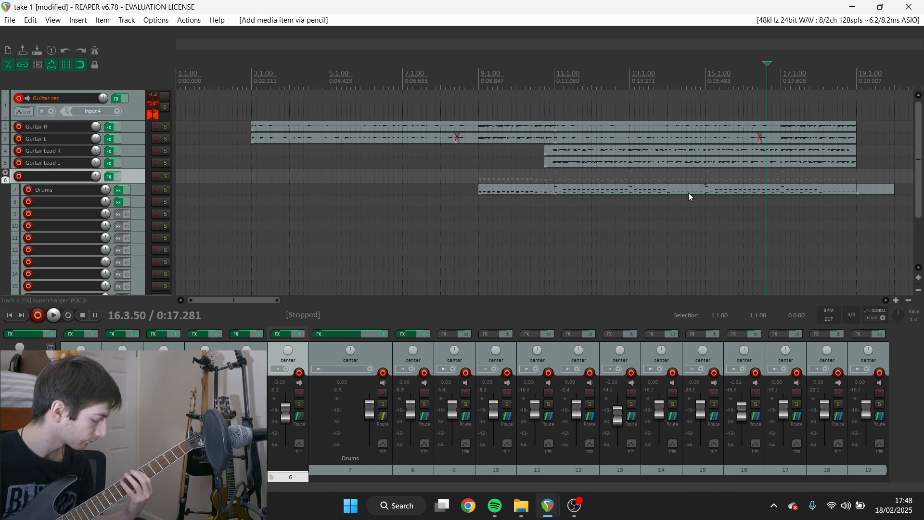
key("space")
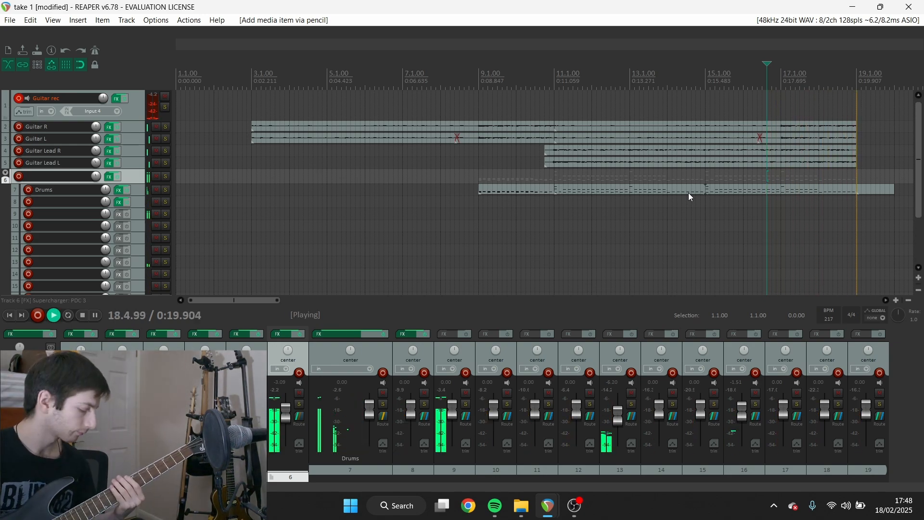
key("space")
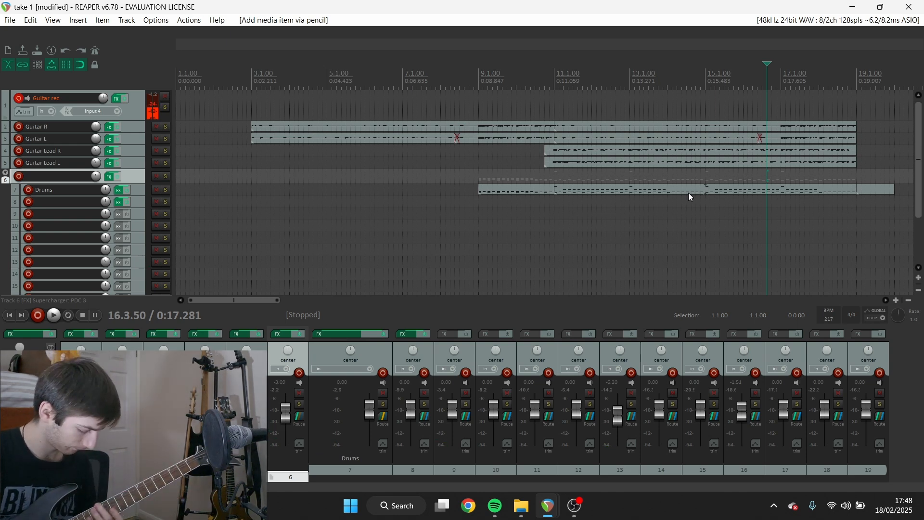
key("space")
key("space")
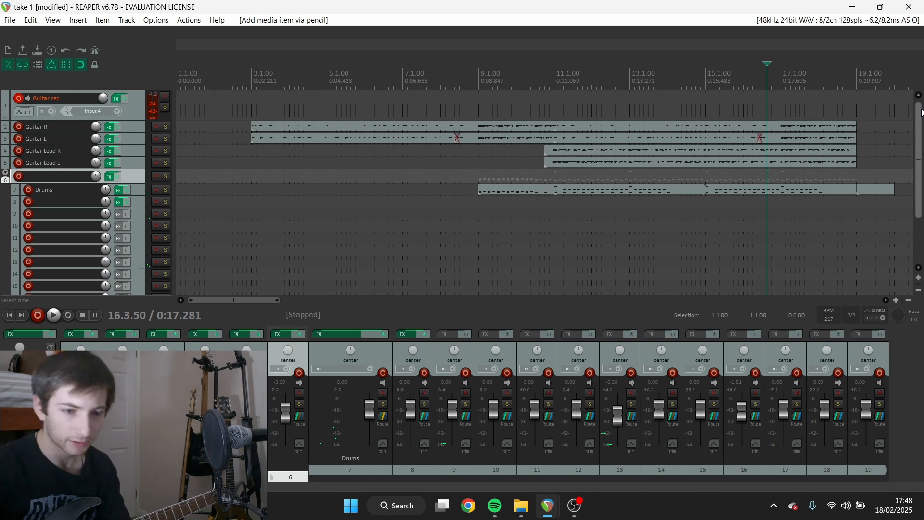
Extend the empty Drums item at bar 19 to bar 21 and inspect it in the MIDI editor
scroll(884, 126, "down", 2)
left_click(638, 102)
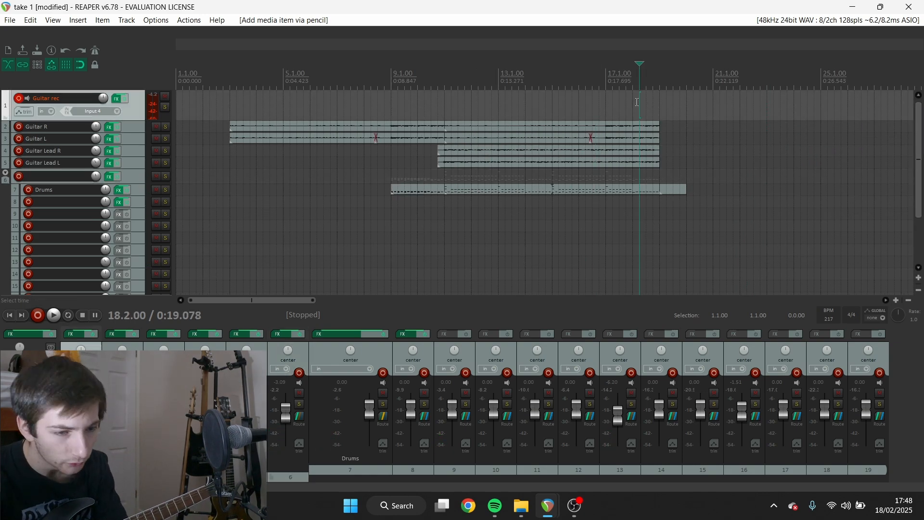
left_click(669, 188)
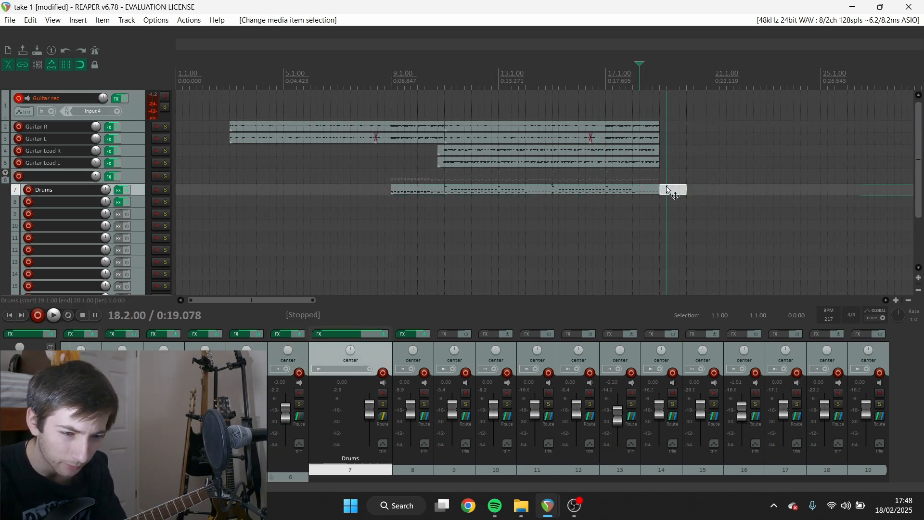
left_click_drag(689, 190, 714, 190)
double_click(685, 189)
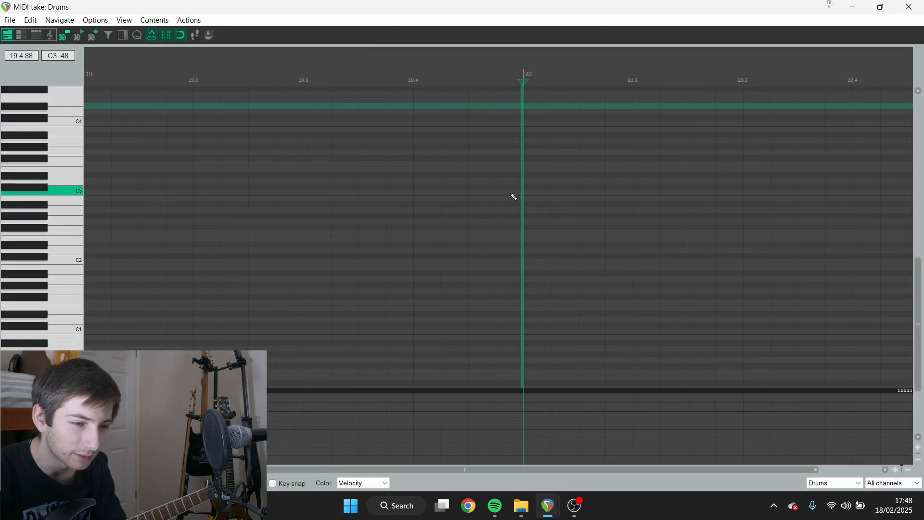
mouse_move(509, 206)
left_mouse_down()
mouse_move(715, 233)
mouse_move(832, 226)
left_mouse_up()
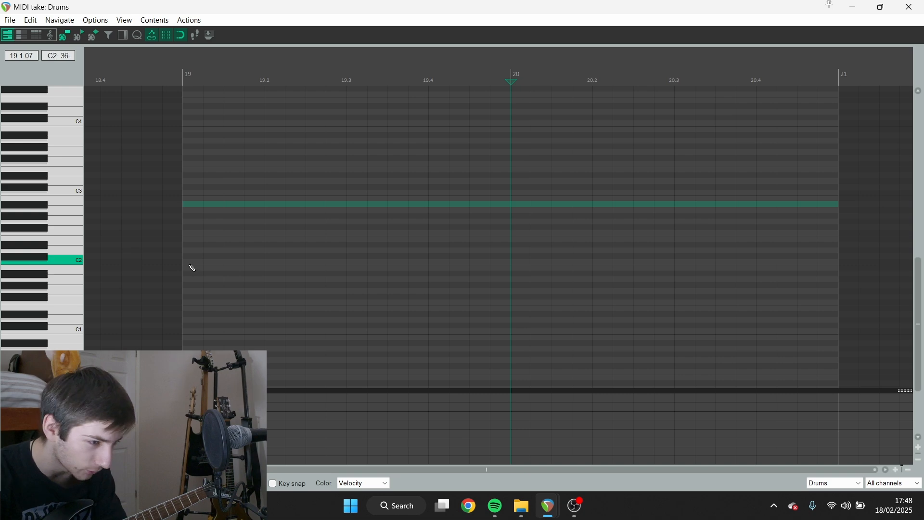
left_click(908, 6)
Record the rhythm guitar continuation from bar 19 and trim the Guitar R and Guitar L takes to end at bar 23
left_click(616, 176)
key("ctrl+r")
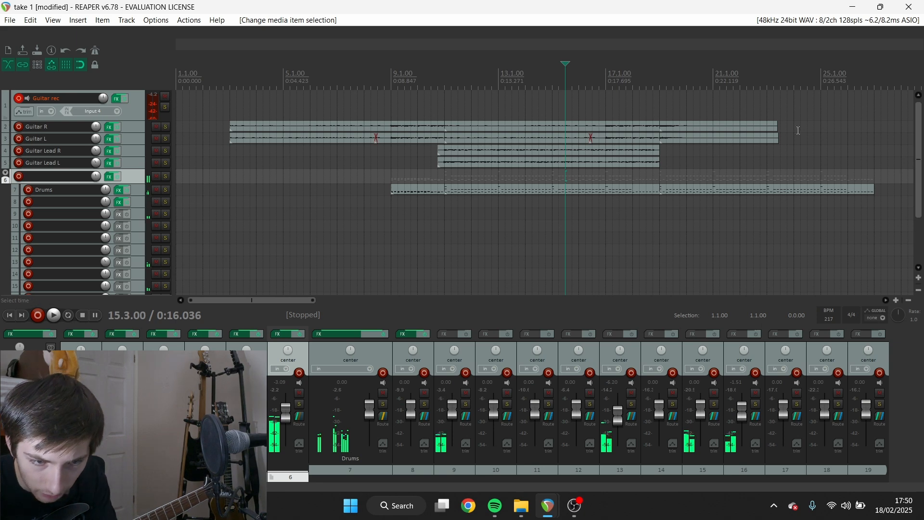
left_click_drag(777, 137, 767, 127)
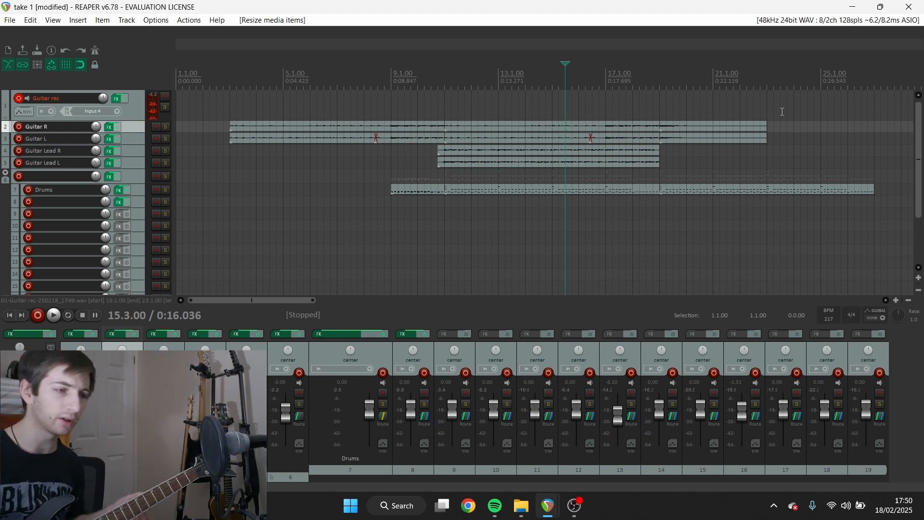
Record a lead guitar take on the Guitar rec track from bar 15.3 and save the recorded file
key("ctrl+r")
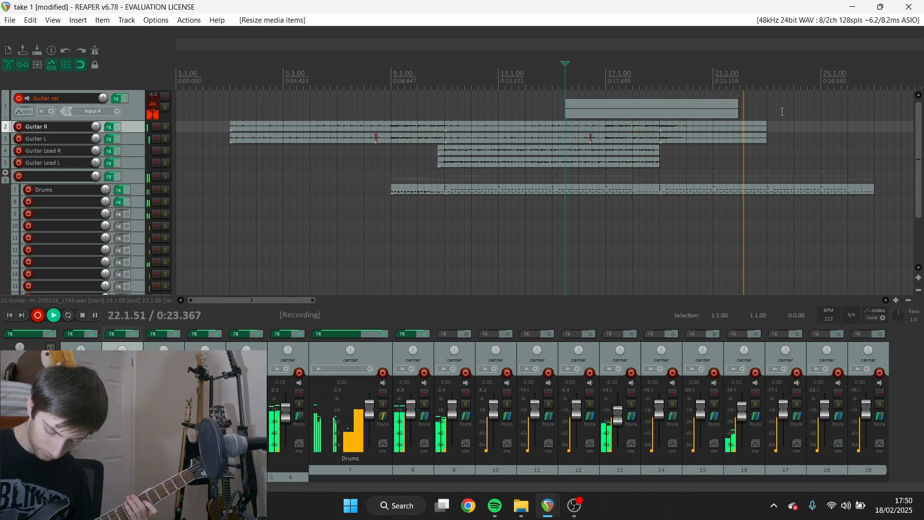
key("space")
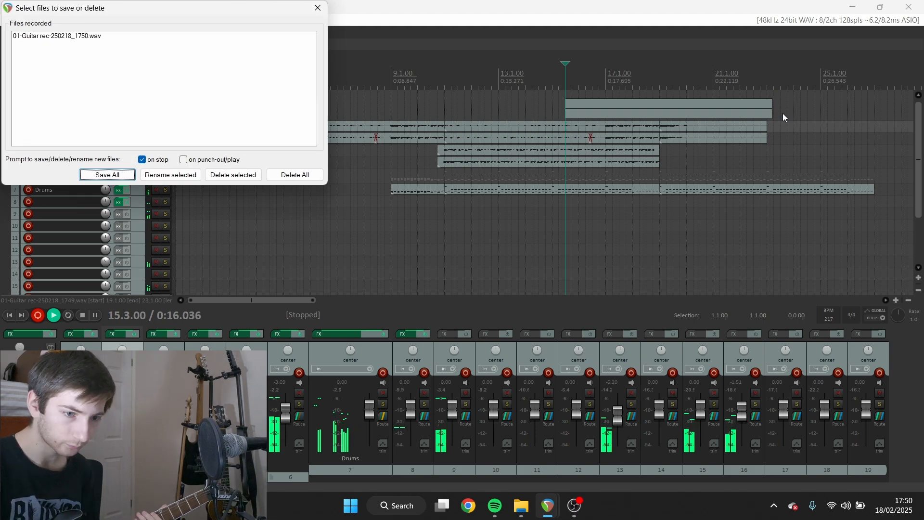
left_click(107, 174)
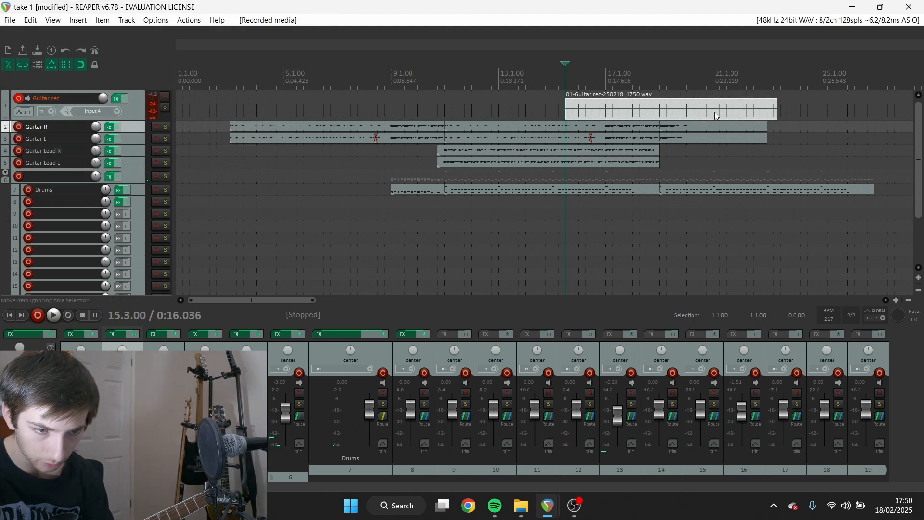
Cut away the take before bar 21, move the remainder to Guitar Lead R and trim its end to bar 23
left_click(713, 112)
key("s")
left_click(686, 110)
key("Delete")
left_click_drag(770, 108, 770, 150)
left_click_drag(776, 150, 765, 150)
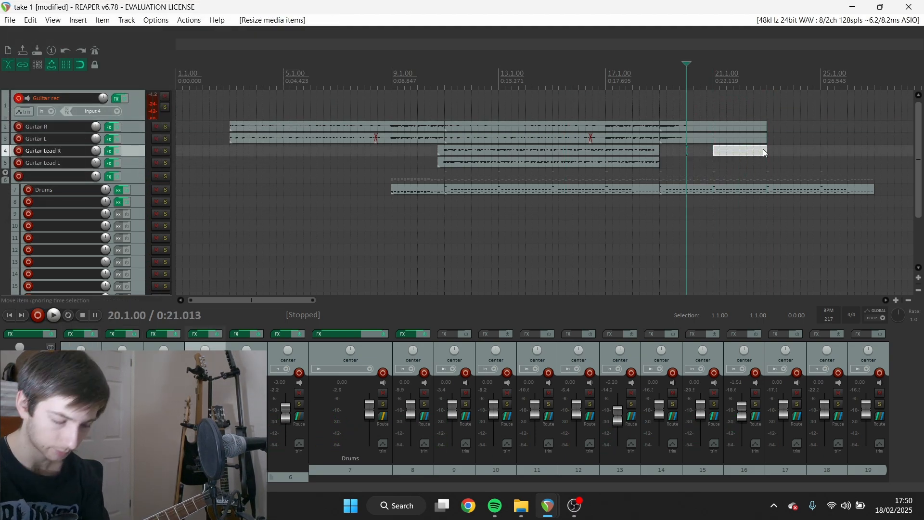
key("ctrl+r")
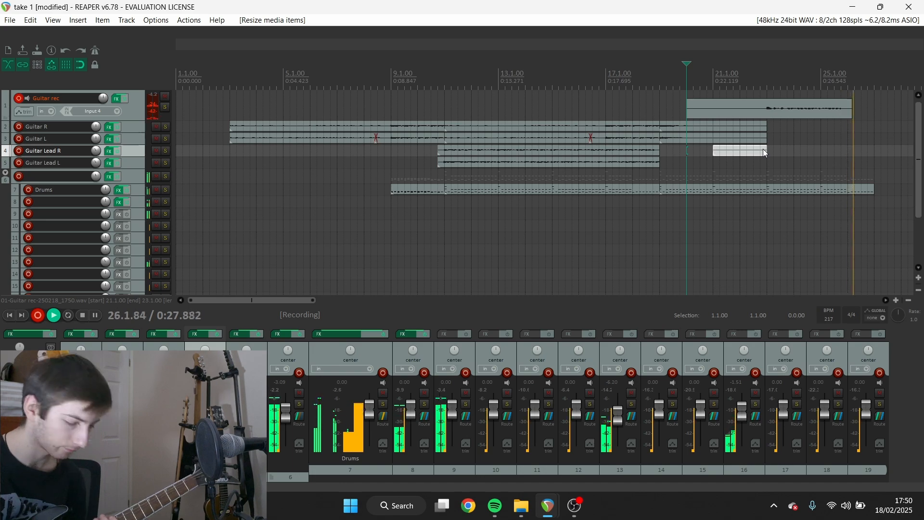
key("space")
left_click(294, 175)
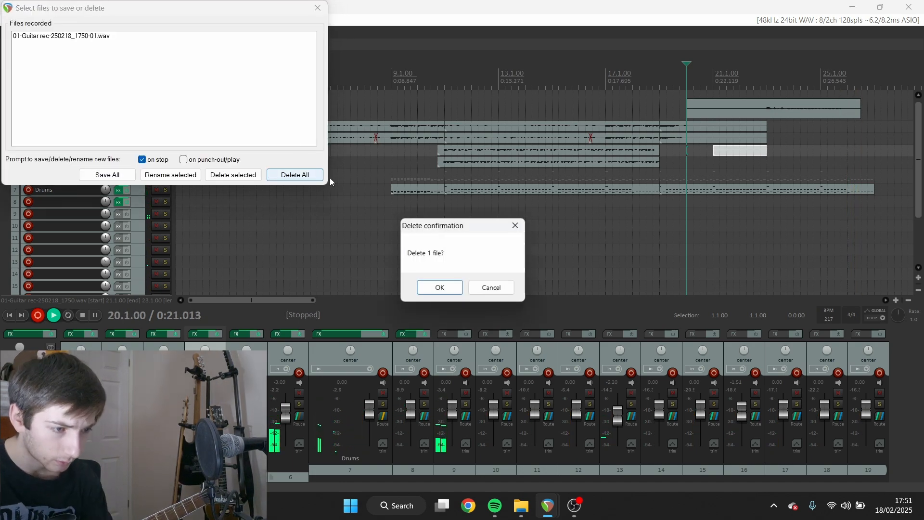
left_click(440, 286)
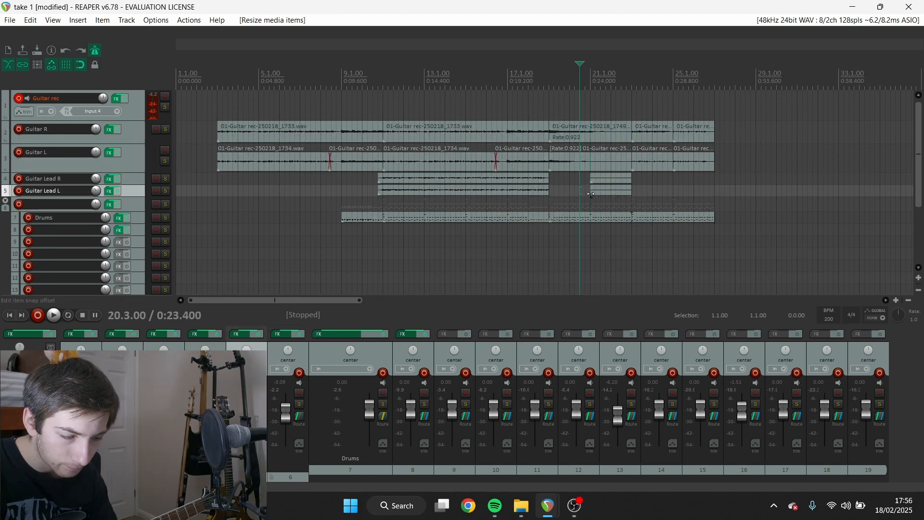
Play the arrangement from bar 20.3 and turn off the metronome
key("space")
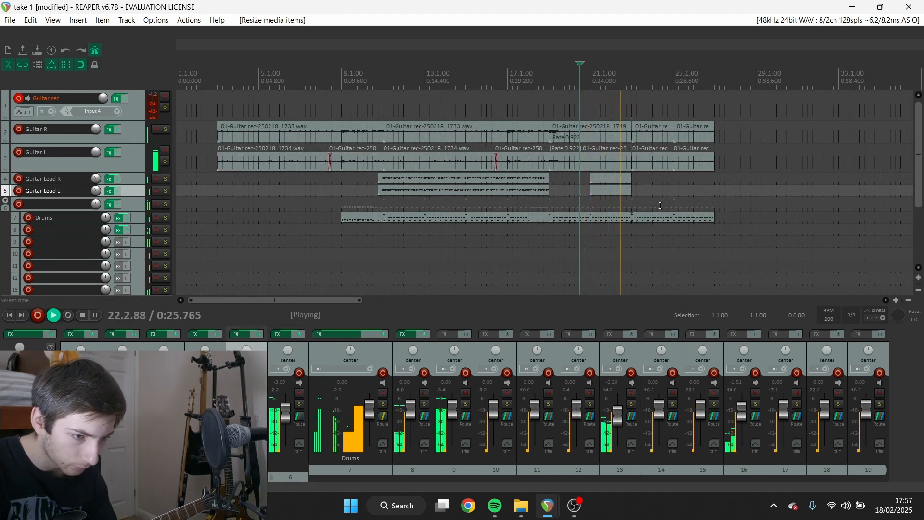
left_click(96, 50)
key("space")
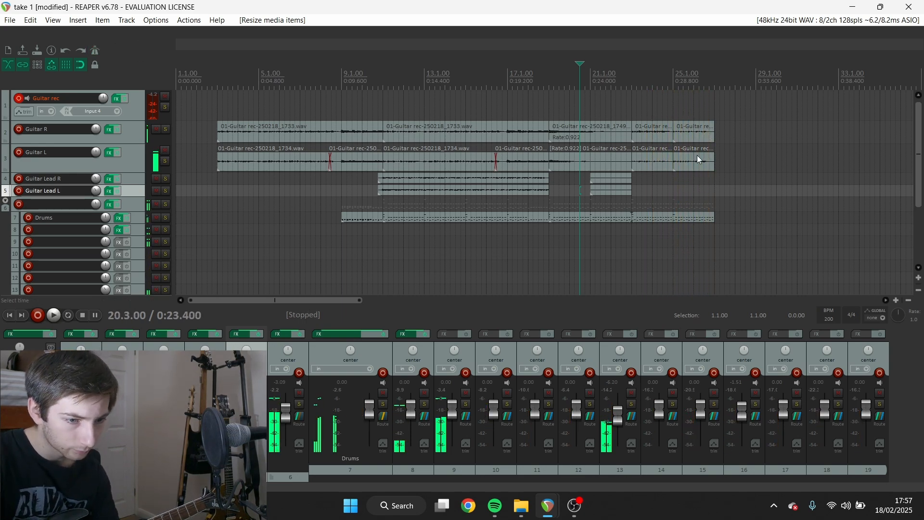
Extend the drums to bar 31, record a guitar take on Guitar rec from bar 26.3 and save the recorded file
left_click(713, 215)
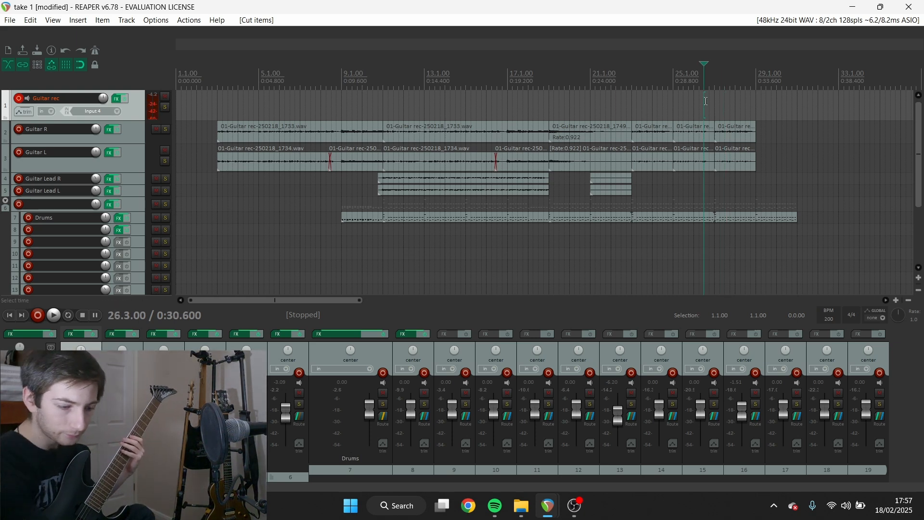
key("ctrl+r")
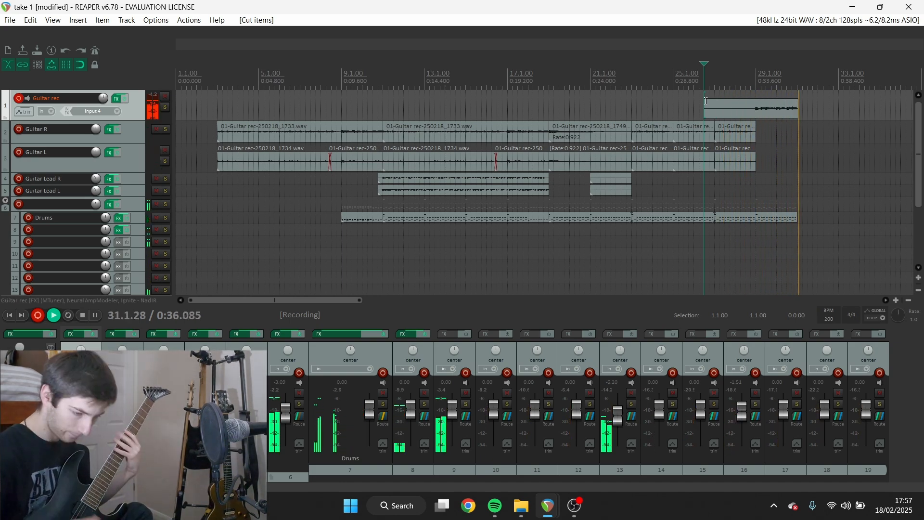
key("space")
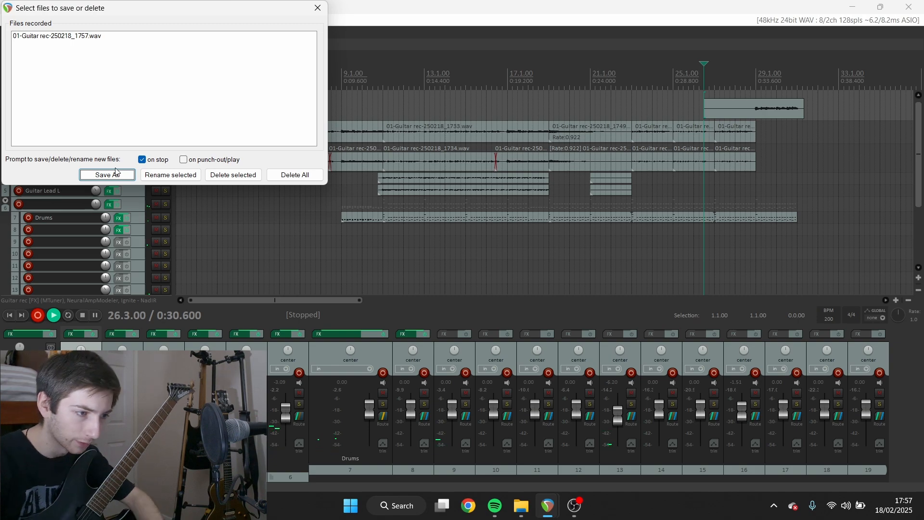
left_click(116, 173)
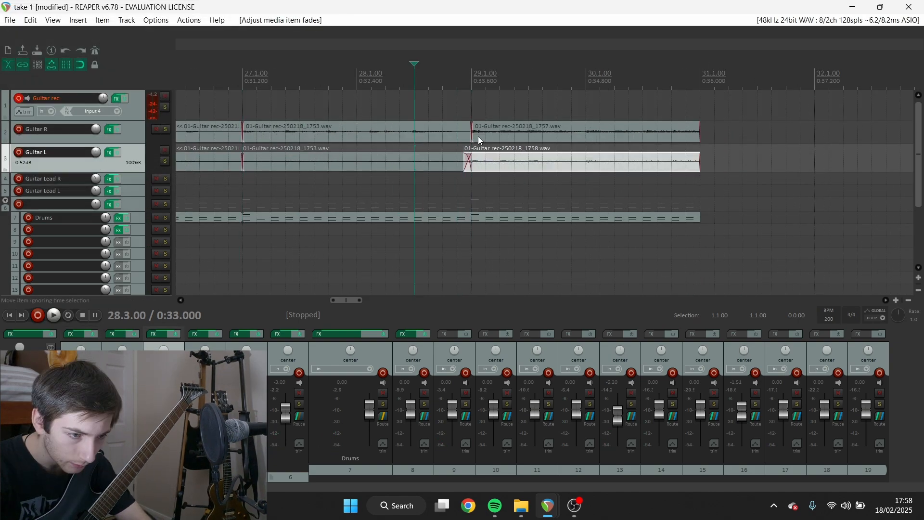
Extend the start of Guitar R's take at bar 29 backwards into a crossfade with the preceding item and listen to the transition
left_click_drag(475, 131, 465, 129)
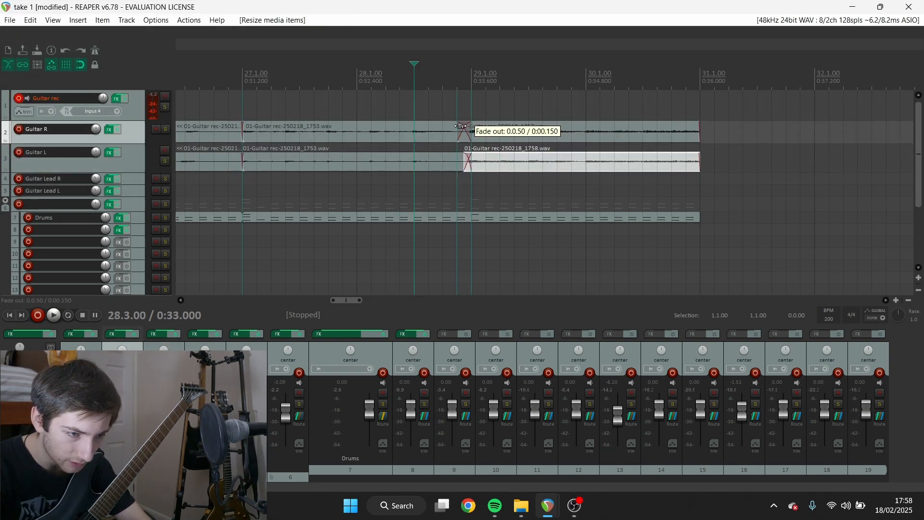
key("space")
scroll(586, 110, "down", 3)
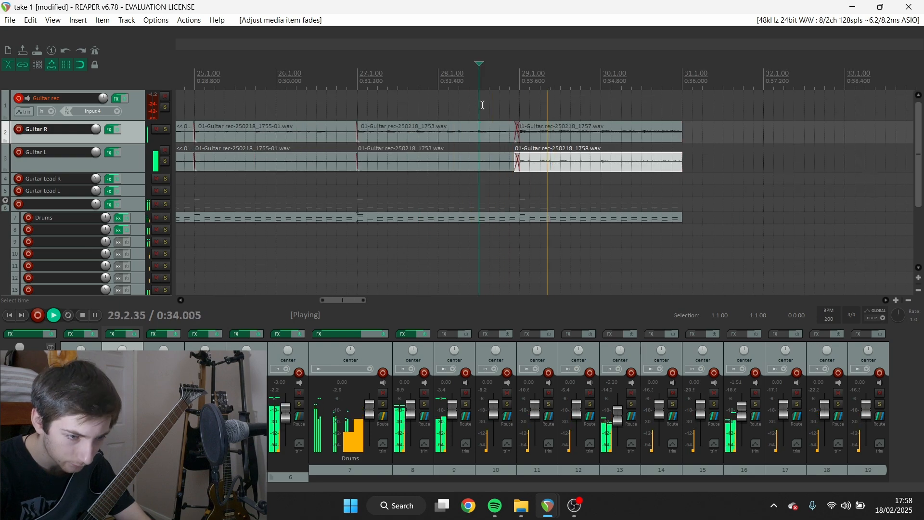
key("space")
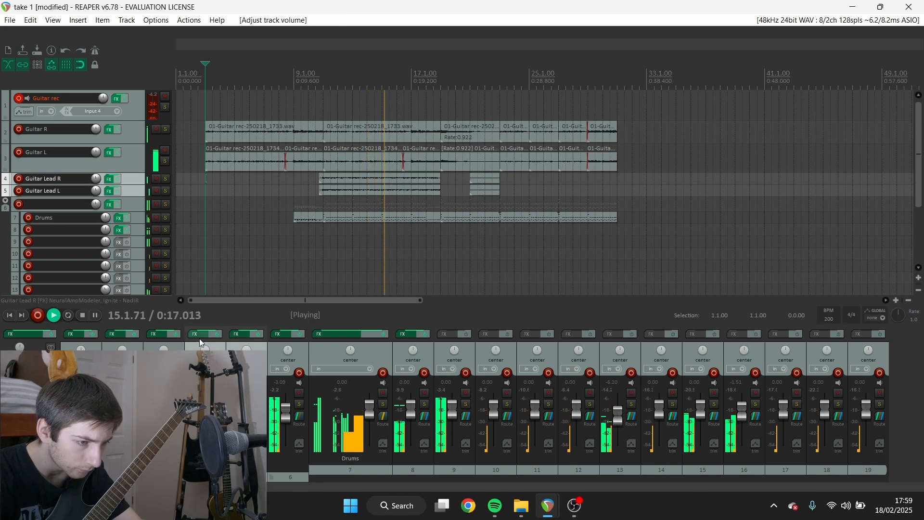
Add a new track above Guitar Lead R and make it a folder containing Guitar Lead R and Guitar Lead L
key("space")
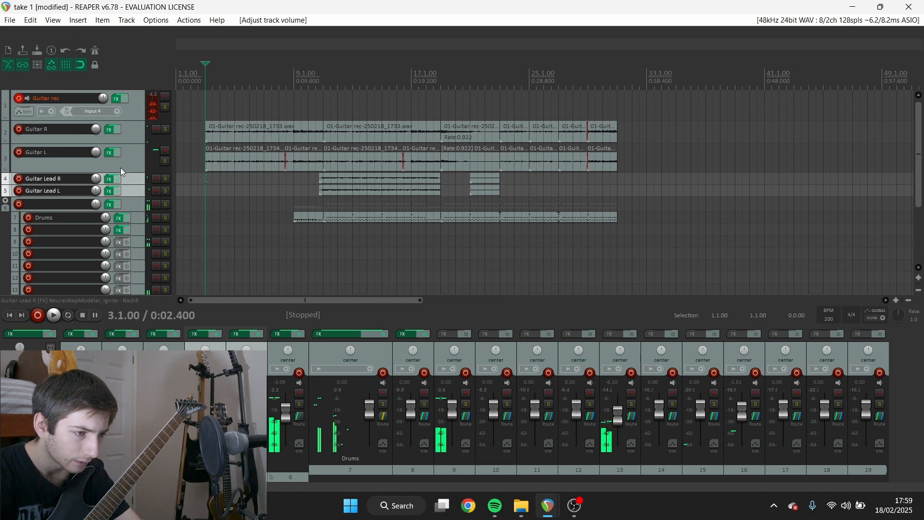
right_click(131, 147)
left_click(153, 174)
left_click(128, 191)
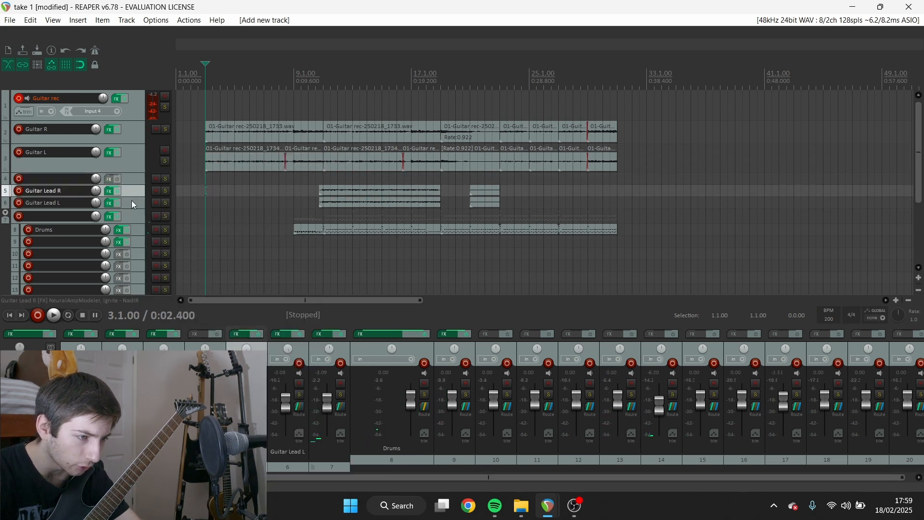
left_click(132, 200, "ctrl")
left_click_drag(134, 185, 125, 180)
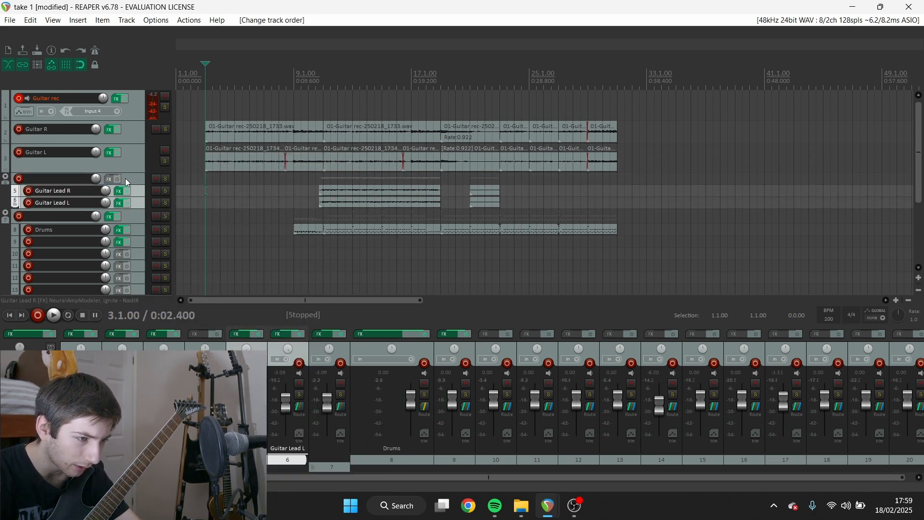
Listen to the arrangement from bar 10.3 and look up the equalizer effects available for the lead folder track
left_click(315, 181)
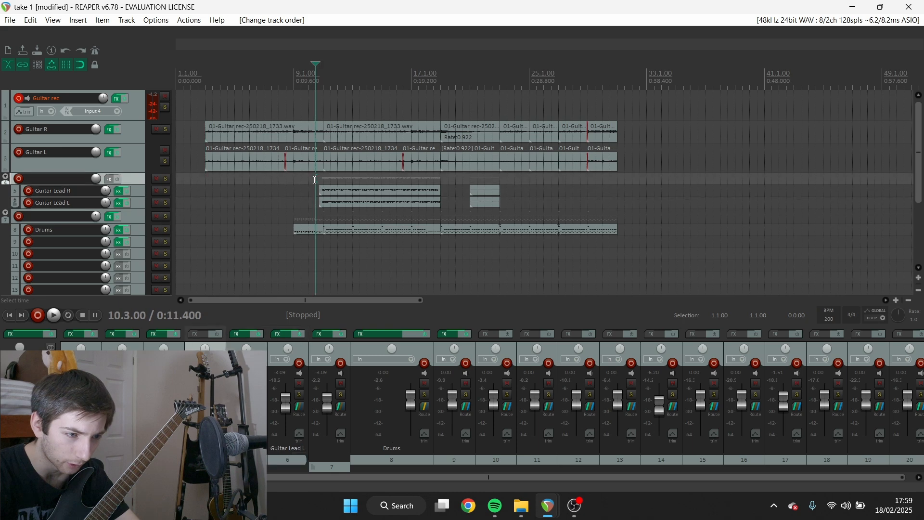
key("space")
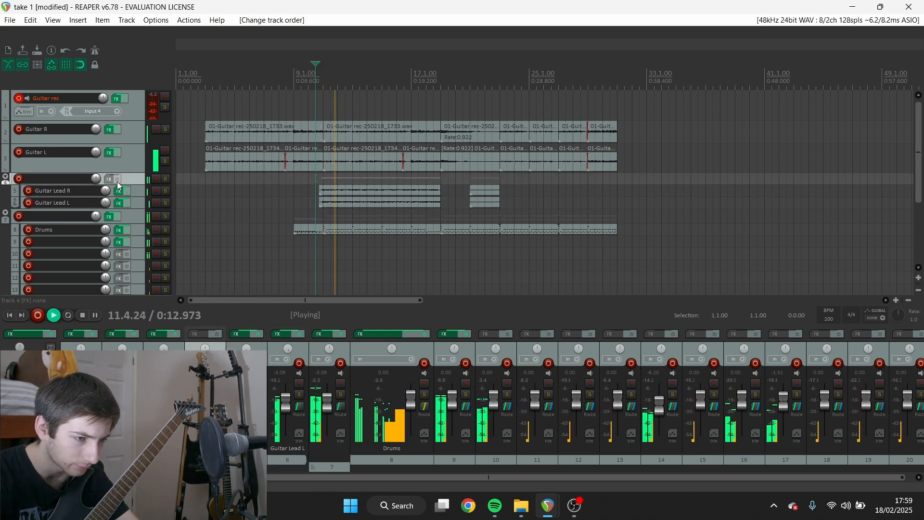
key("space")
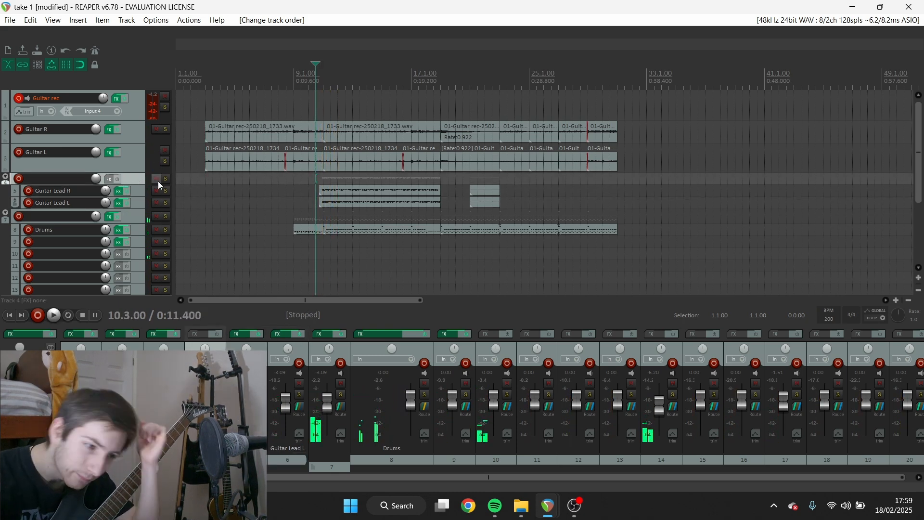
key("space")
left_click(109, 179)
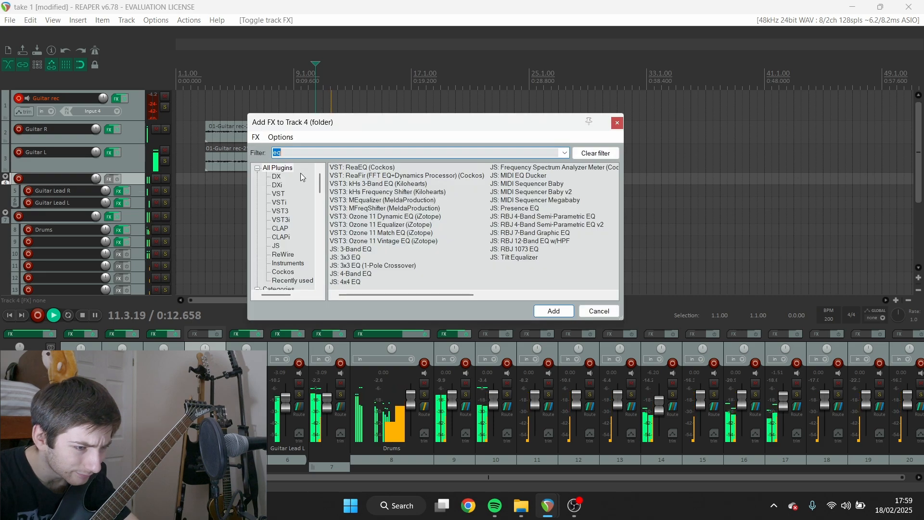
key("Escape")
key("space")
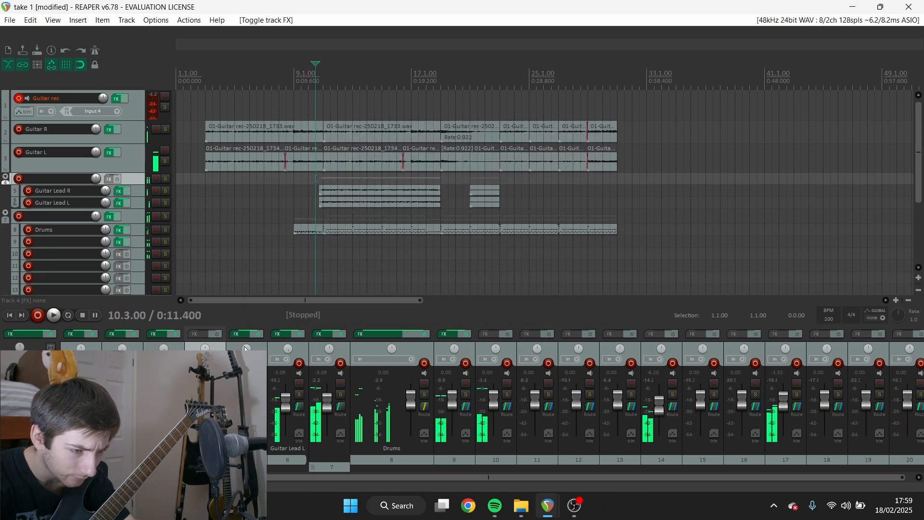
Review the NadIR cabinet settings on Guitar Lead R and listen to the soloed lead guitars
left_click(240, 337)
left_click(79, 71)
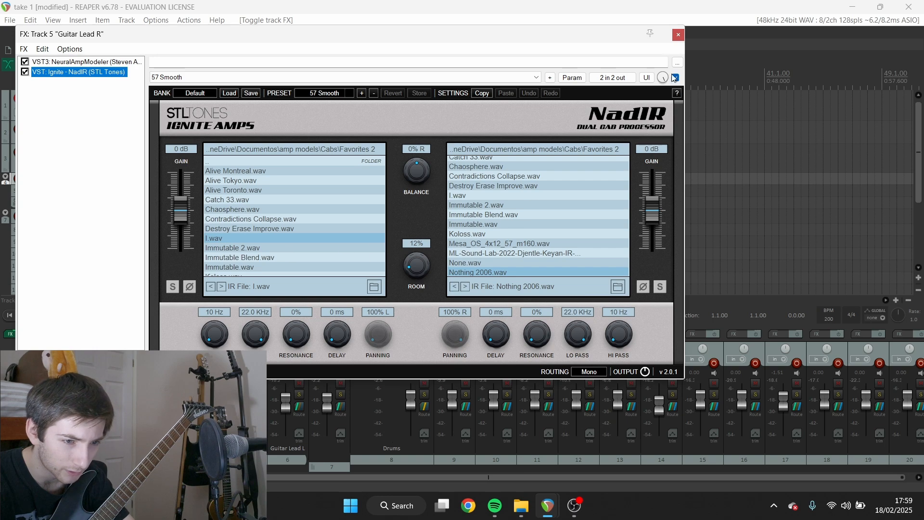
left_click(678, 35)
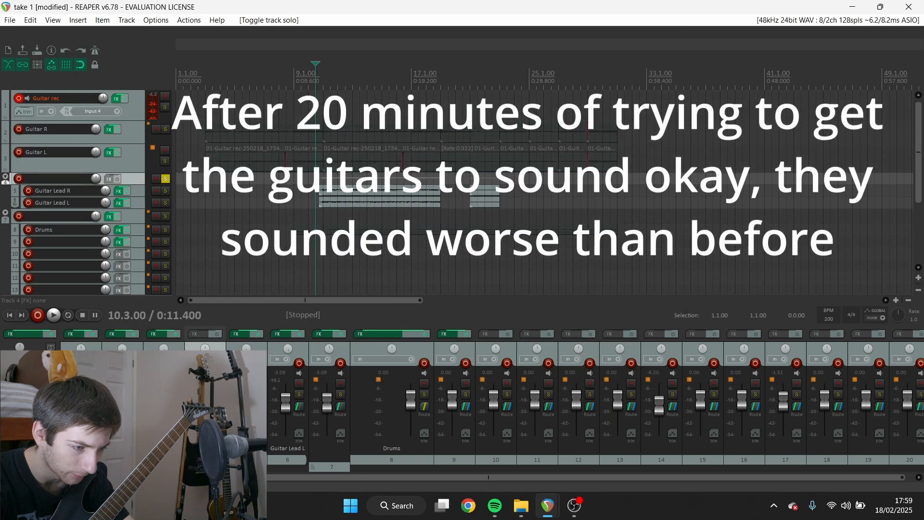
key("space")
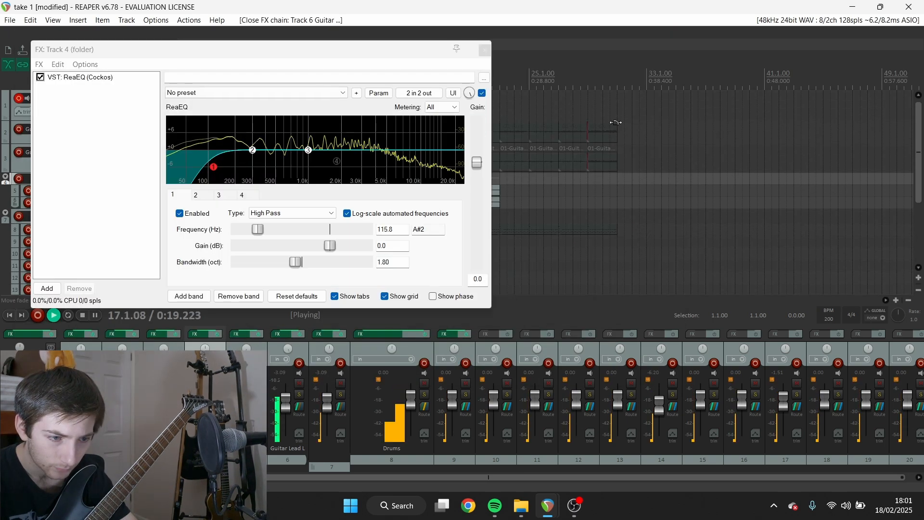
key("space")
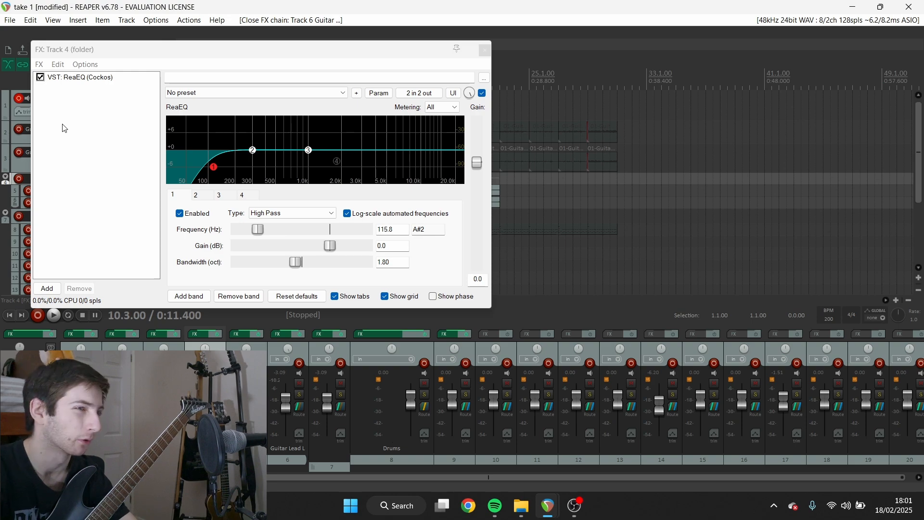
Add the OTT compressor to the lead folder track, set its depth to 15 % and play the arrangement
right_click(81, 106)
left_click(94, 110)
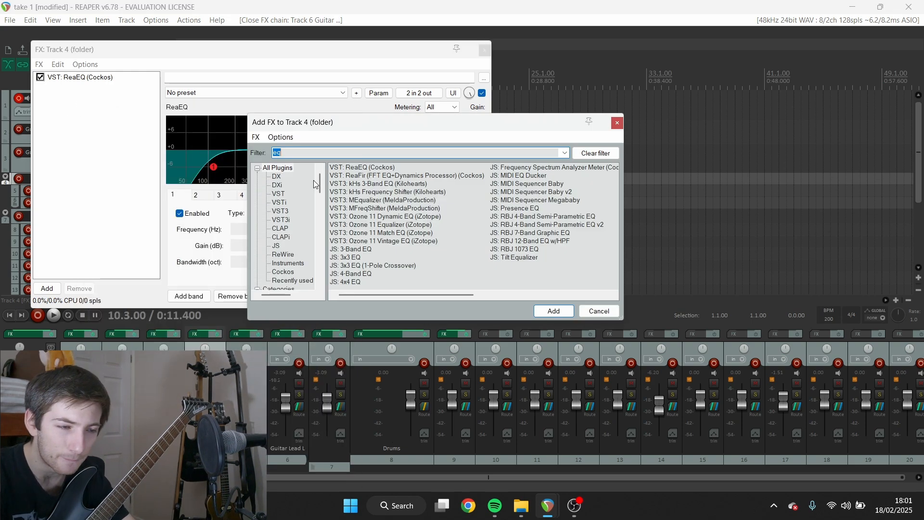
type("ott")
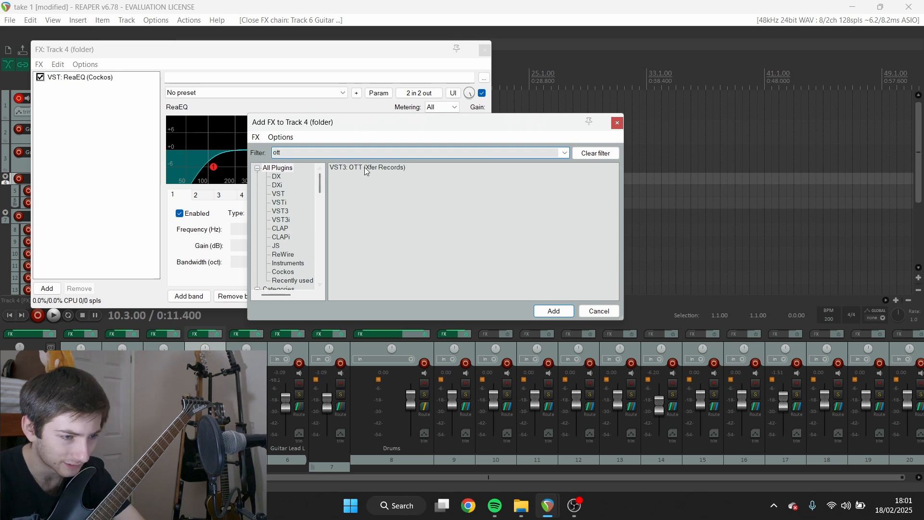
double_click(348, 171)
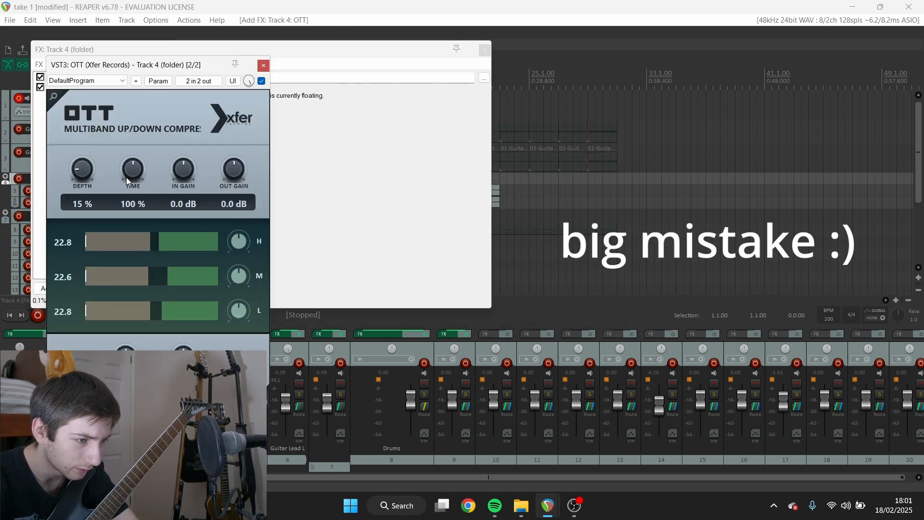
left_click_drag(126, 178, 227, 54)
key("space")
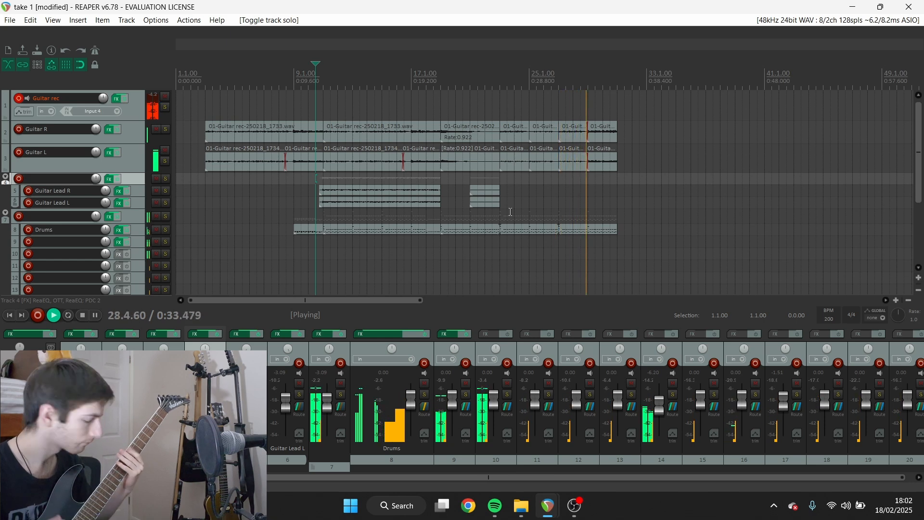
key("space")
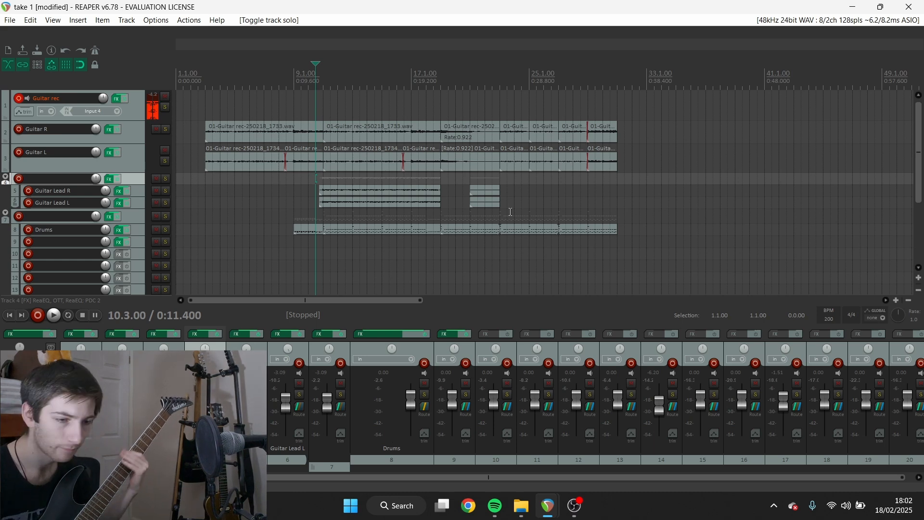
Record a guitar take on Guitar rec from bar 21.3 and save the recorded file
left_click(479, 179)
key("ctrl+r")
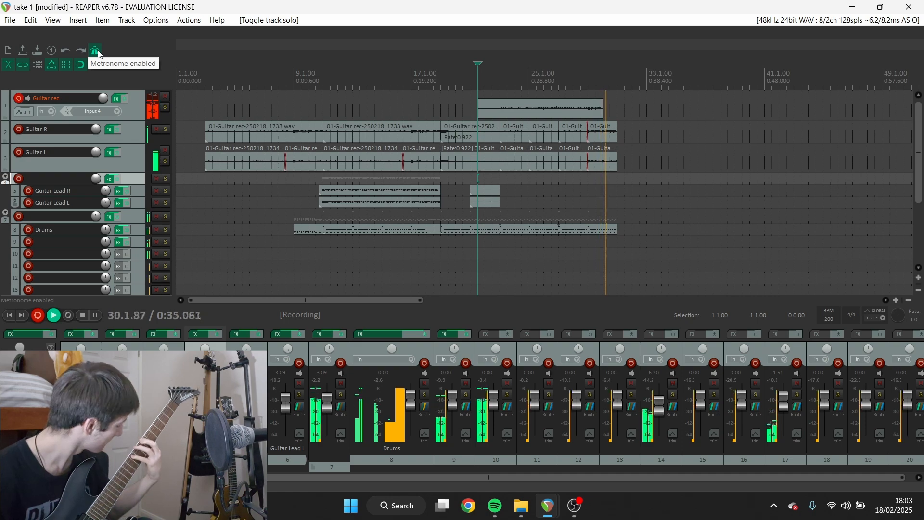
key("space")
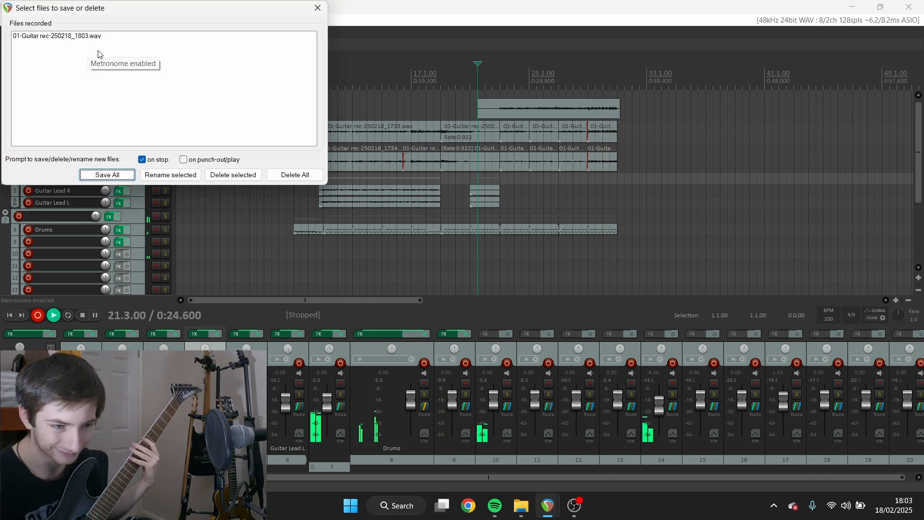
left_click(106, 174)
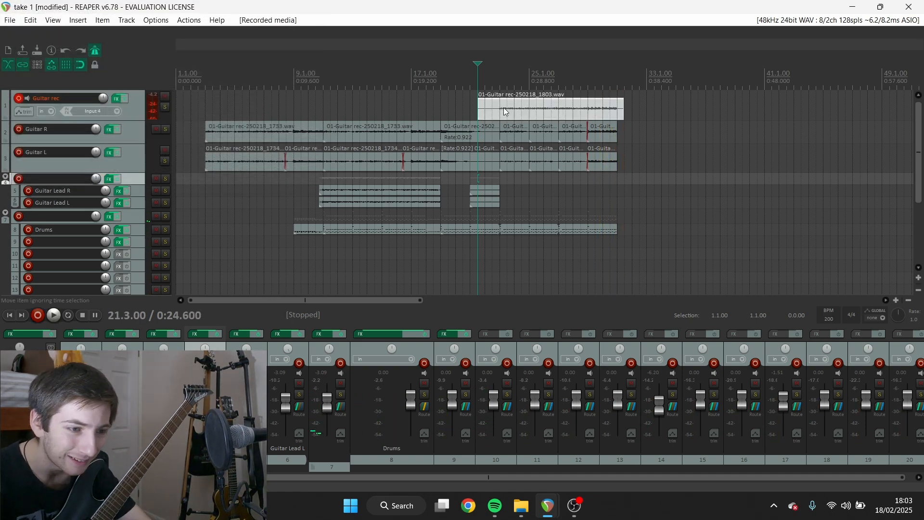
Move the new take to Guitar Lead R, trim its end to bar 31 and listen to the section
left_click_drag(505, 113, 531, 197)
left_click_drag(624, 192, 622, 193)
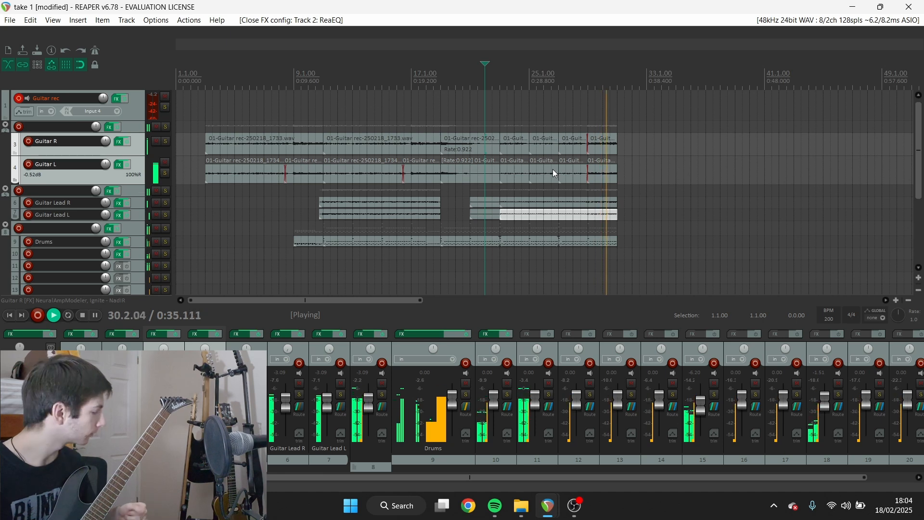
key("space")
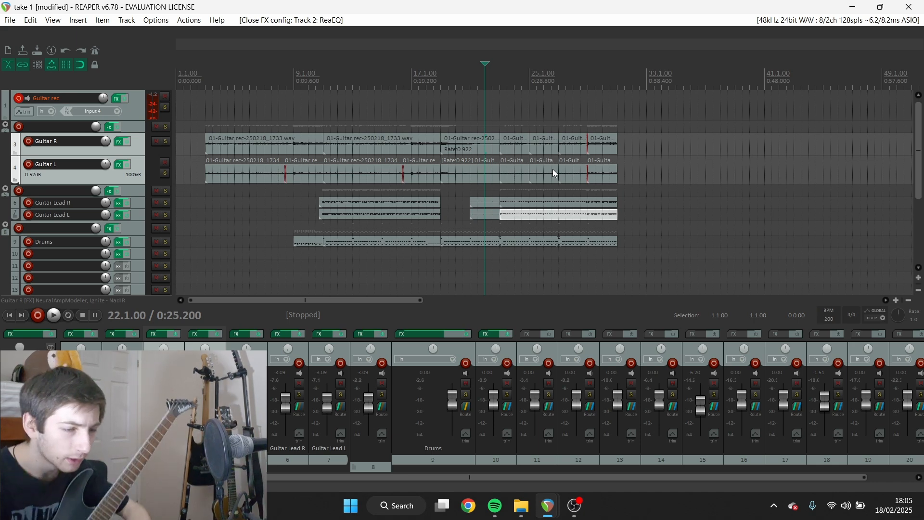
Open the drum MIDI items leading up to bar 31 and review their notes
left_click(556, 121)
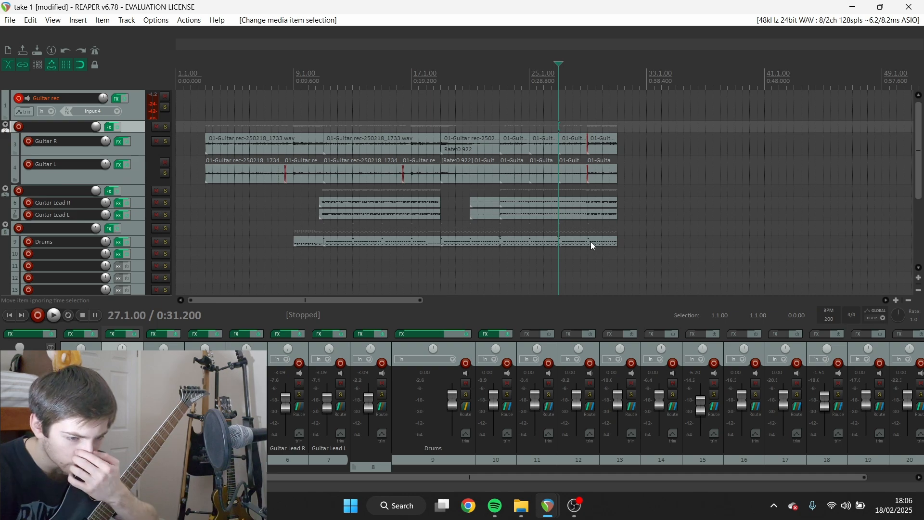
double_click(593, 244)
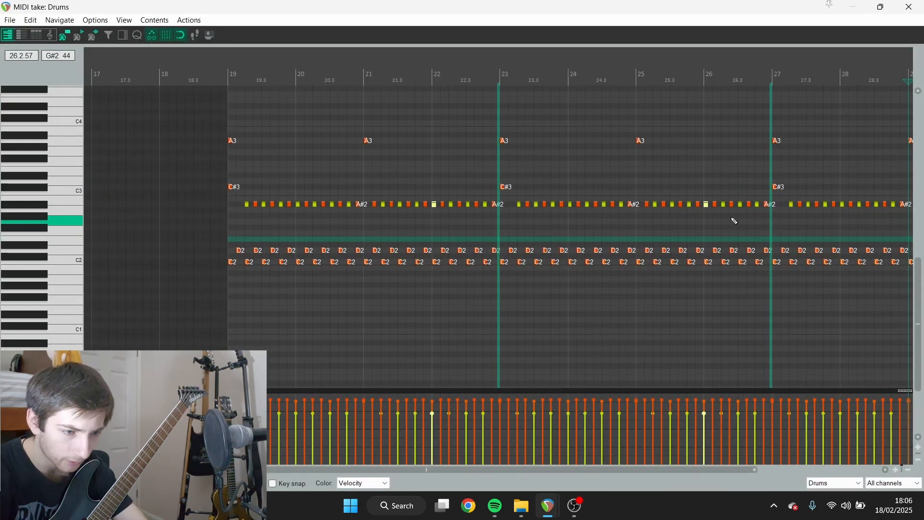
left_click(910, 9)
double_click(597, 240)
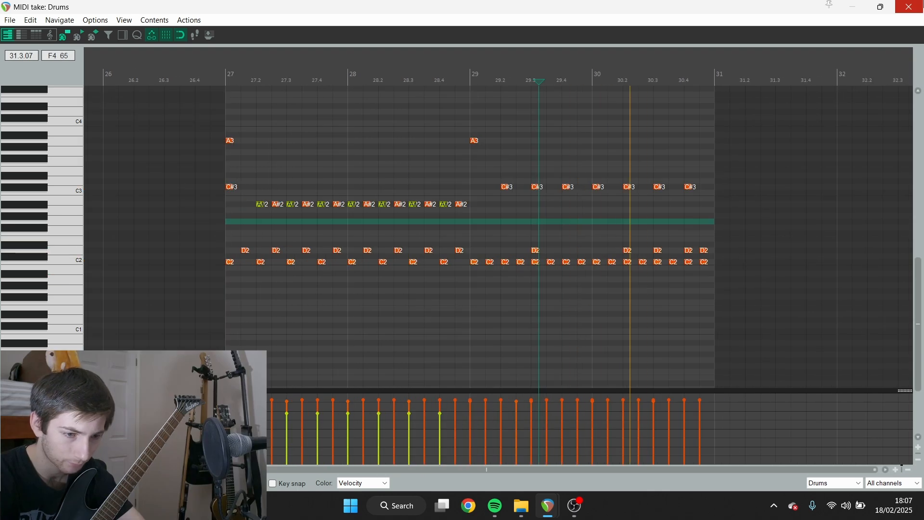
left_click(908, 6)
Create an empty drum MIDI item from bar 31 to 33 and place C2 and D2 notes across both bars
mouse_move(619, 244)
left_mouse_down()
mouse_move(656, 244)
mouse_move(646, 244)
left_mouse_up()
double_click(626, 243)
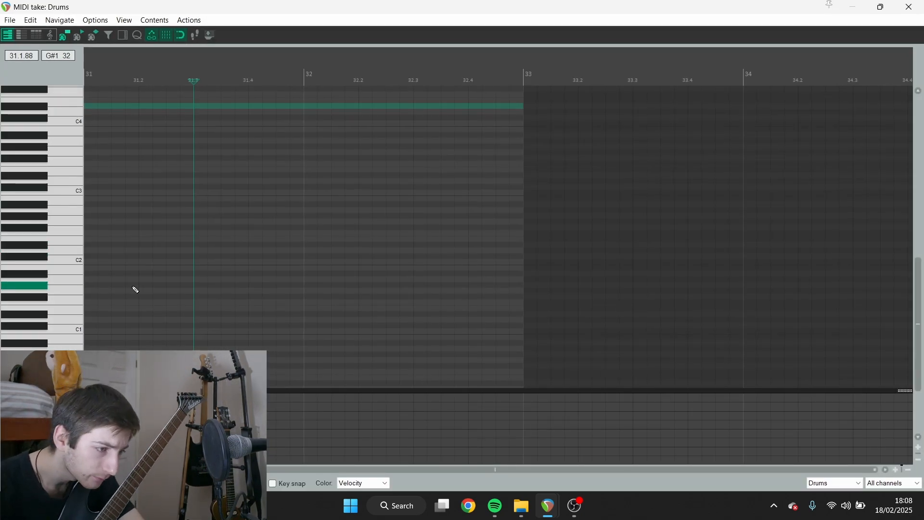
double_click(90, 261)
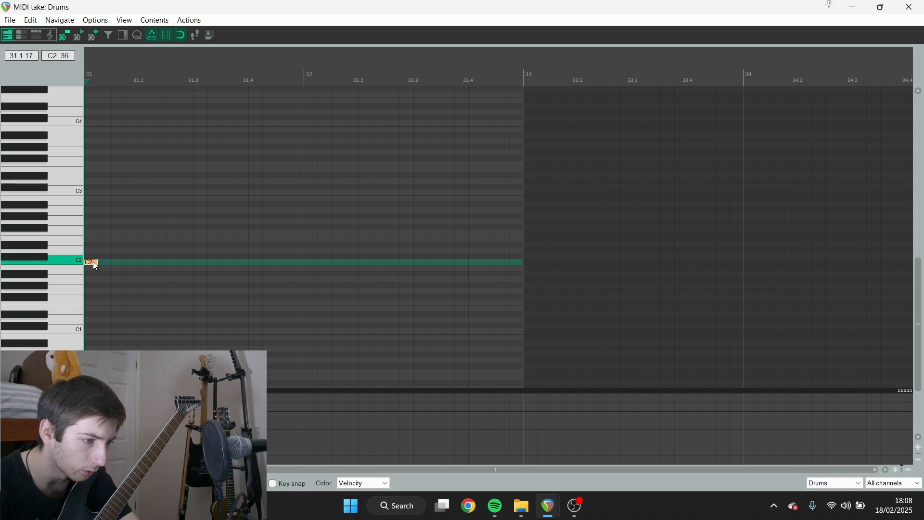
double_click(175, 261)
double_click(198, 252)
double_click(231, 262)
left_click_drag(228, 262, 255, 262)
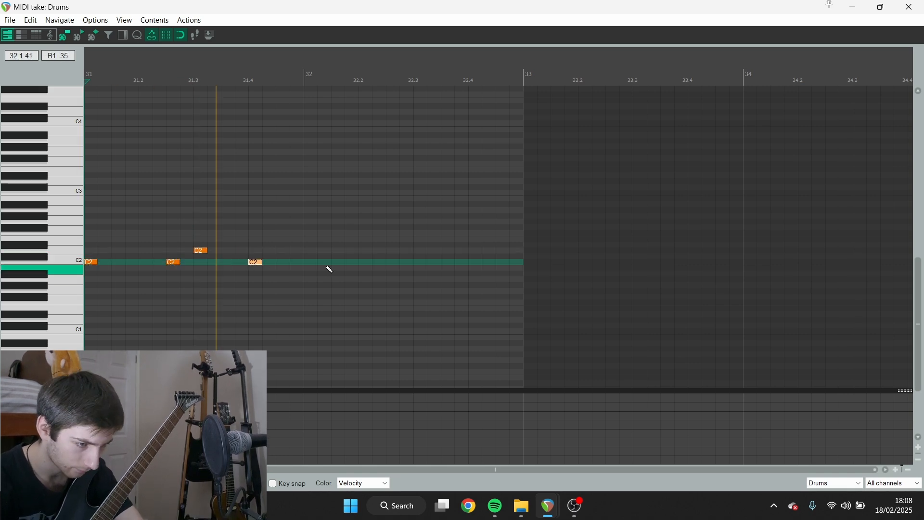
left_click(227, 263)
left_click(182, 278)
double_click(392, 262)
double_click(418, 251)
Place A3 notes on the four beats of bar 31 and paste copied notes to continue the drum pattern
left_click(97, 221)
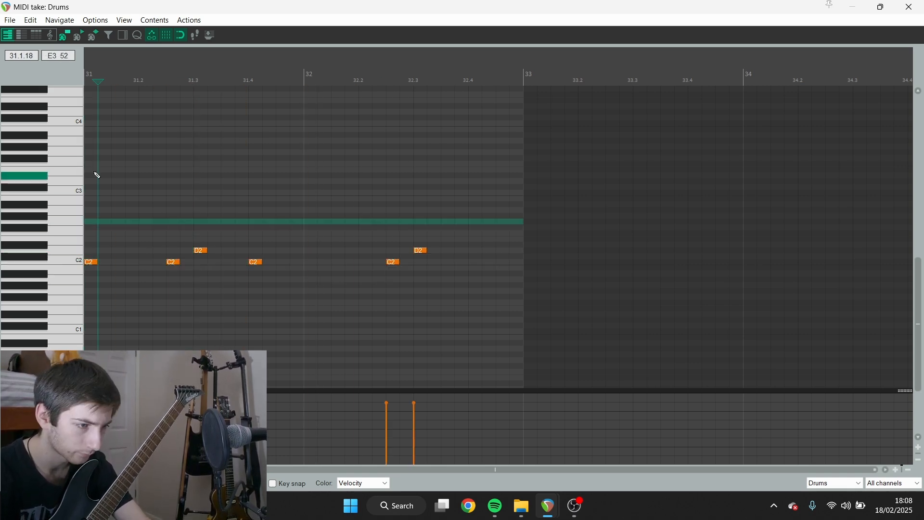
double_click(91, 187)
double_click(90, 198)
left_click_drag(90, 199, 91, 141)
double_click(145, 140)
double_click(200, 140)
double_click(255, 140)
key("ctrl+v")
left_click(395, 263)
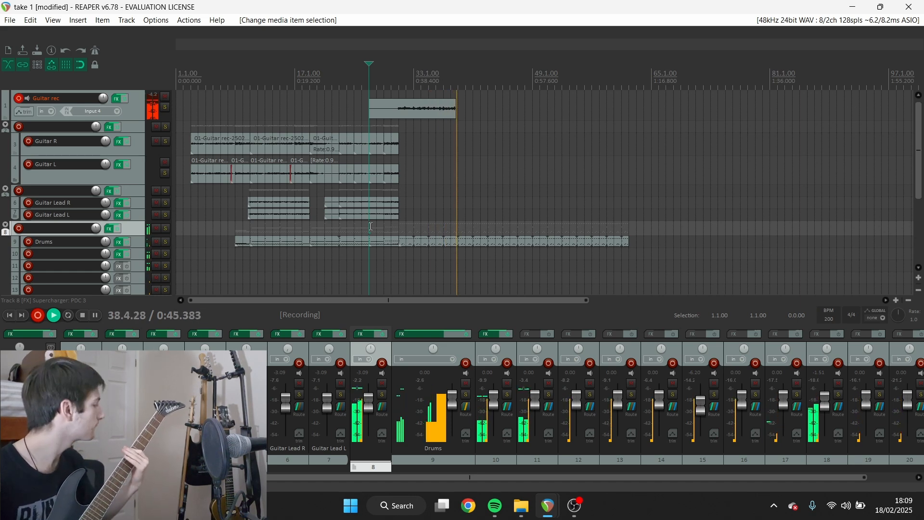
Stop recording the take that starts at bar 27 on Guitar rec and split it at bars 31 and 39
key("space")
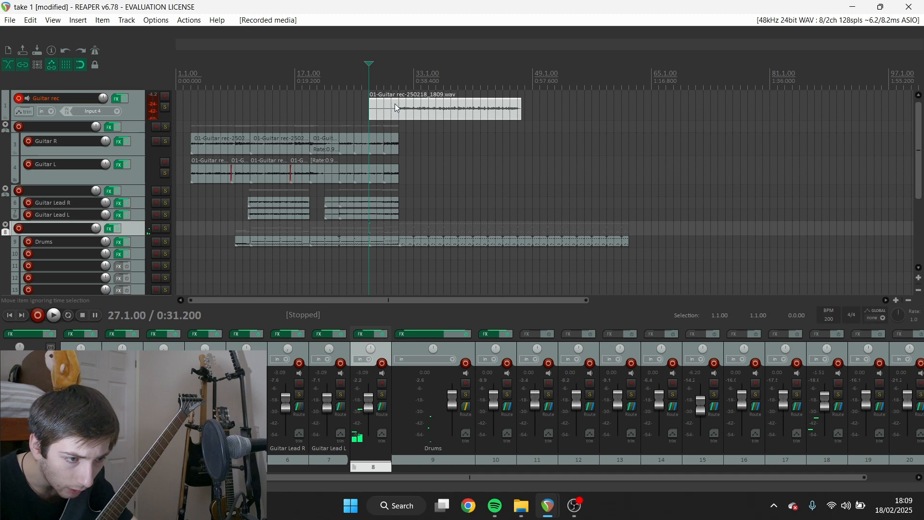
left_click(400, 111)
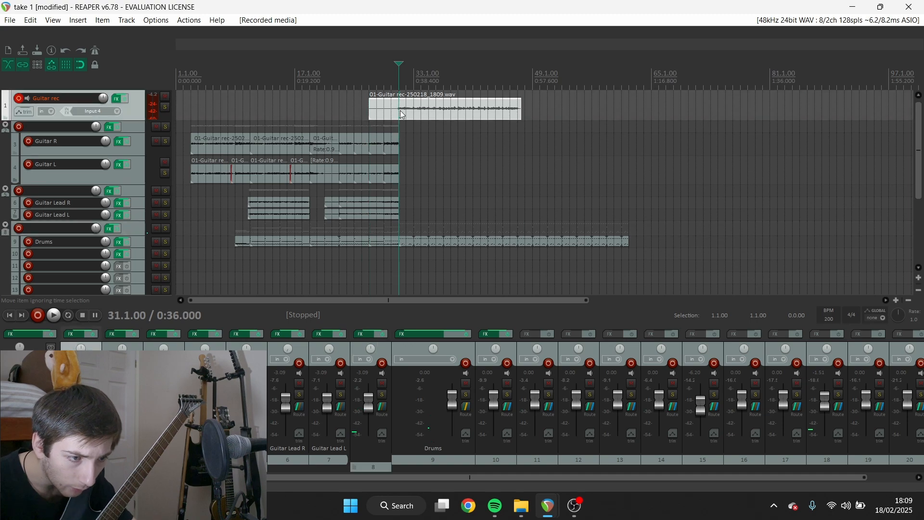
scroll(634, 150, "up", 2)
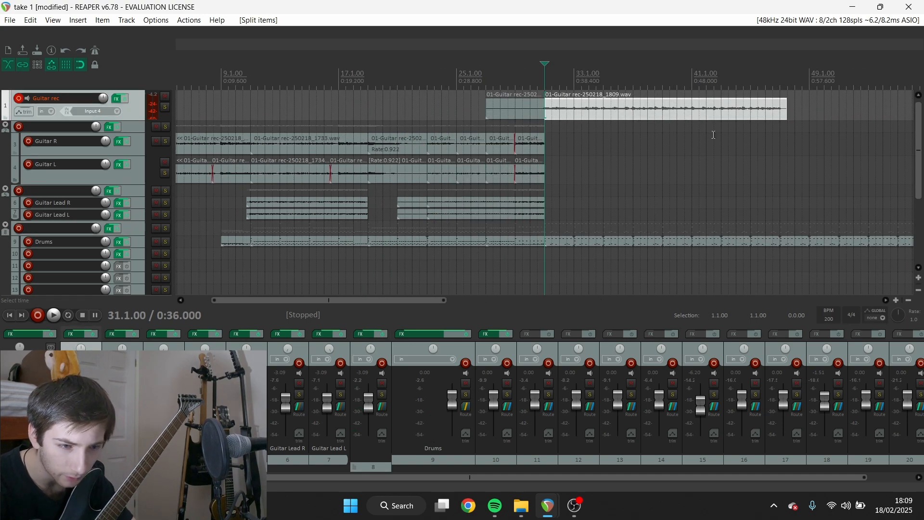
left_click(652, 114)
scroll(799, 146, "up", 2)
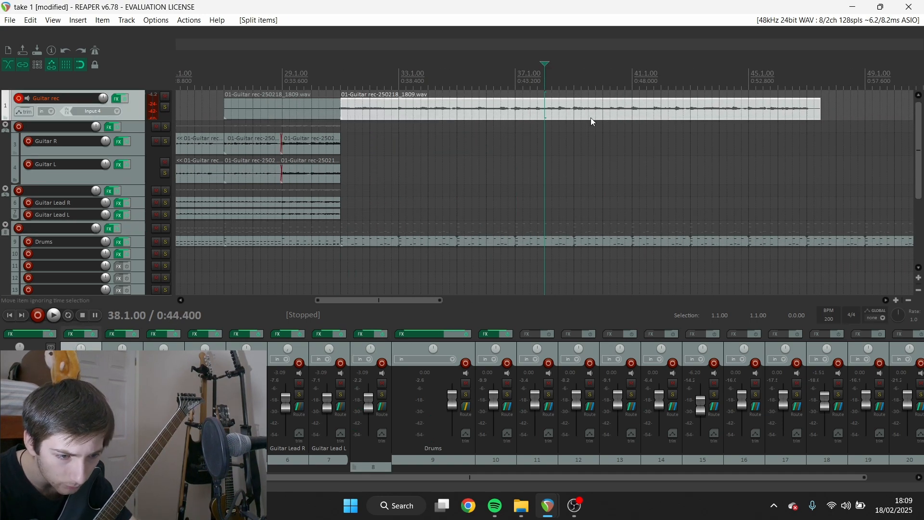
left_click(576, 114)
key("s")
Move the part of the take after bar 39 to Guitar L at bar 31 and trim its end to bar 39
left_click_drag(590, 111, 376, 175)
left_click_drag(376, 176, 358, 177)
left_click_drag(587, 174, 575, 174)
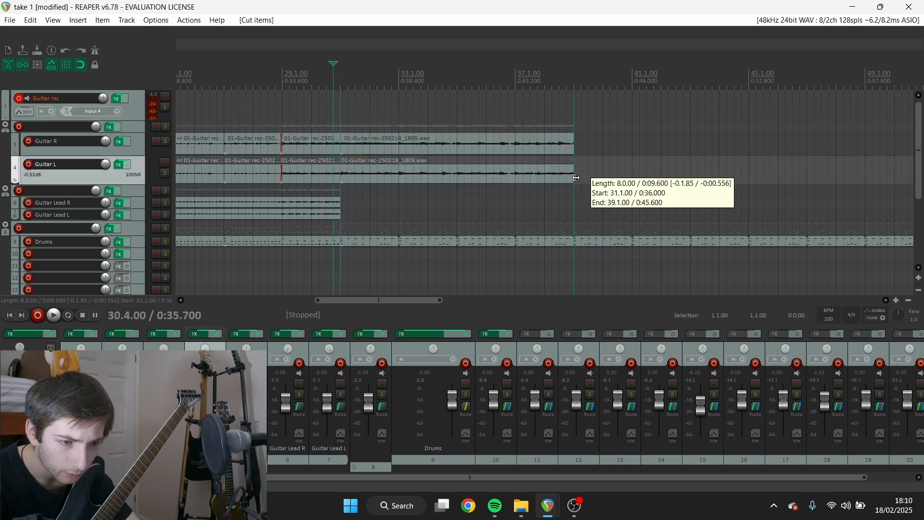
Try a take on Guitar rec from bar 29, play back its beginning and cut the take
key("space")
left_click(282, 113)
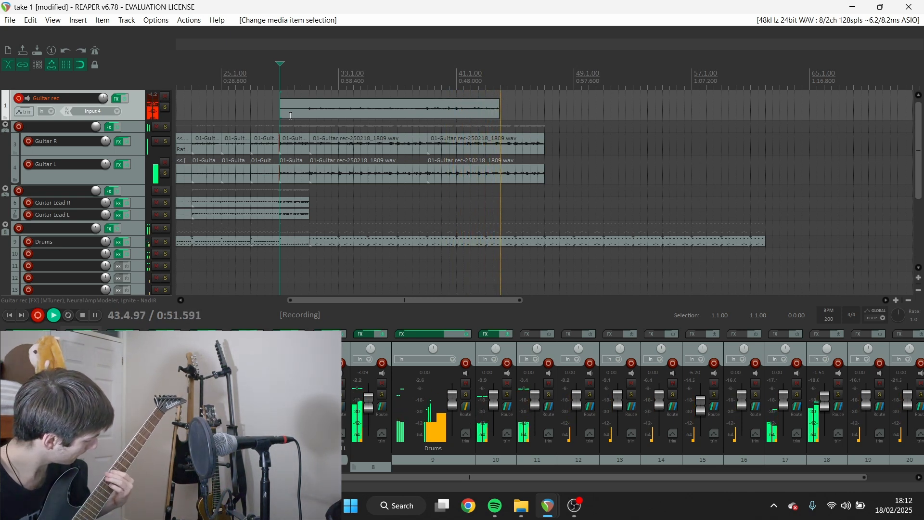
key("space")
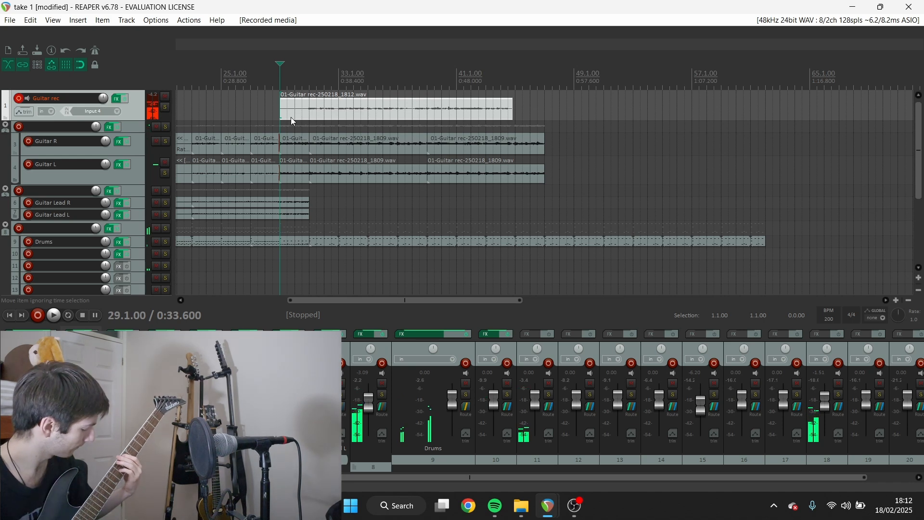
key("space")
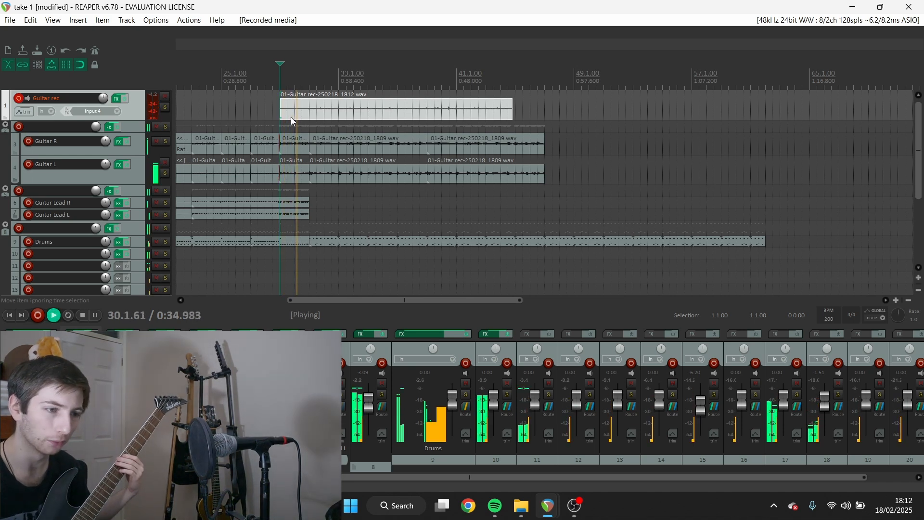
key("space")
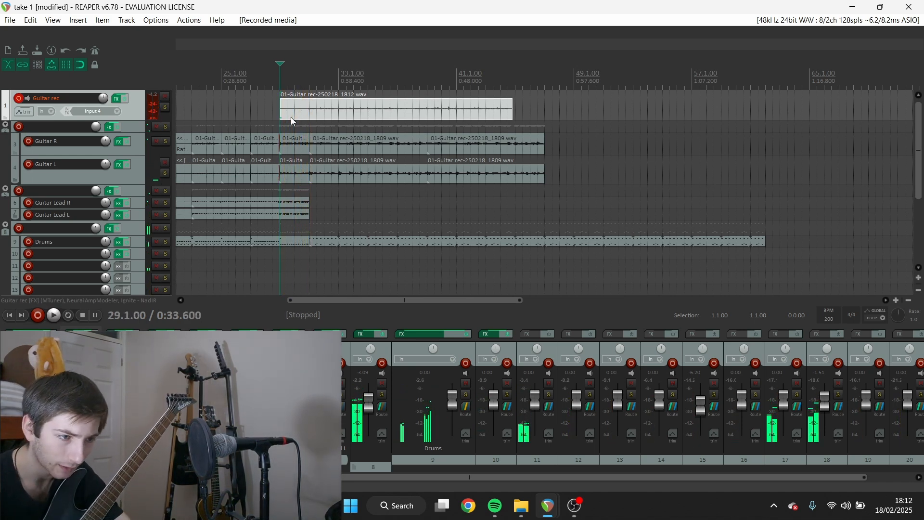
left_click(294, 111)
key("ctrl+x")
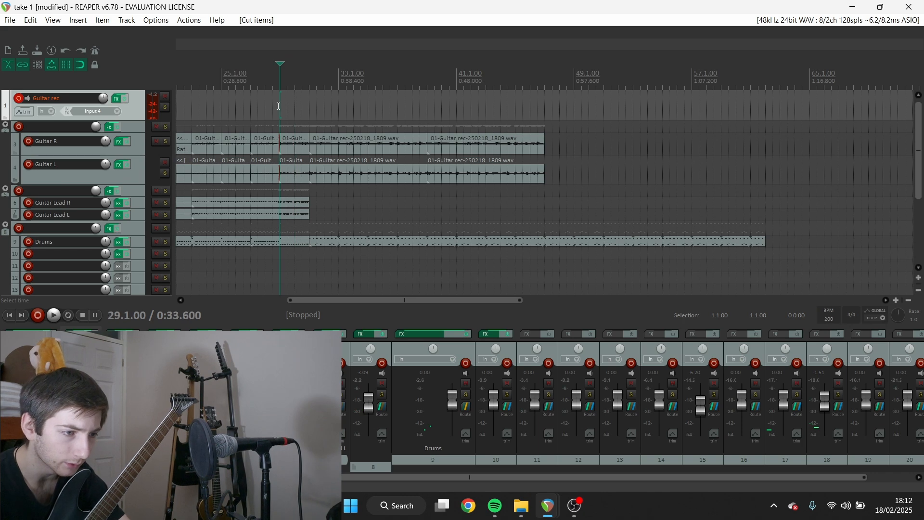
Try another take on Guitar rec from bar 29 and delete its recorded file
key("ctrl+r")
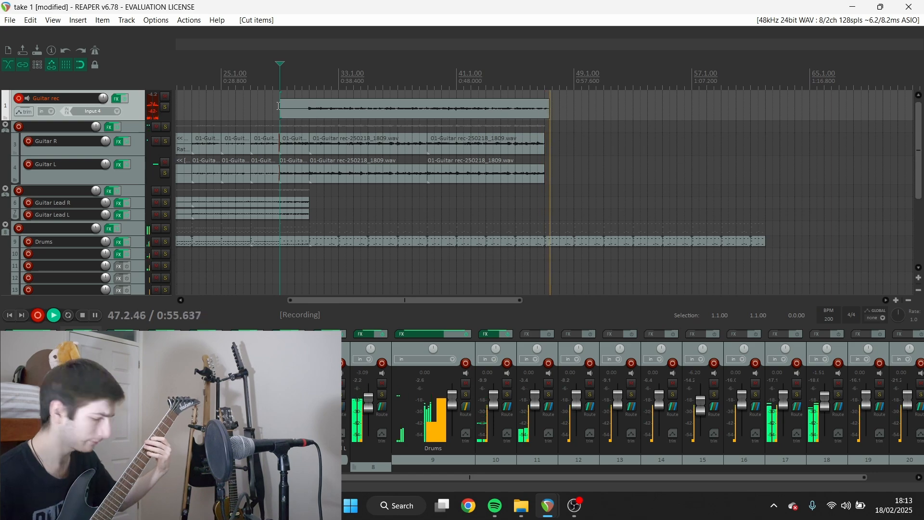
key("space")
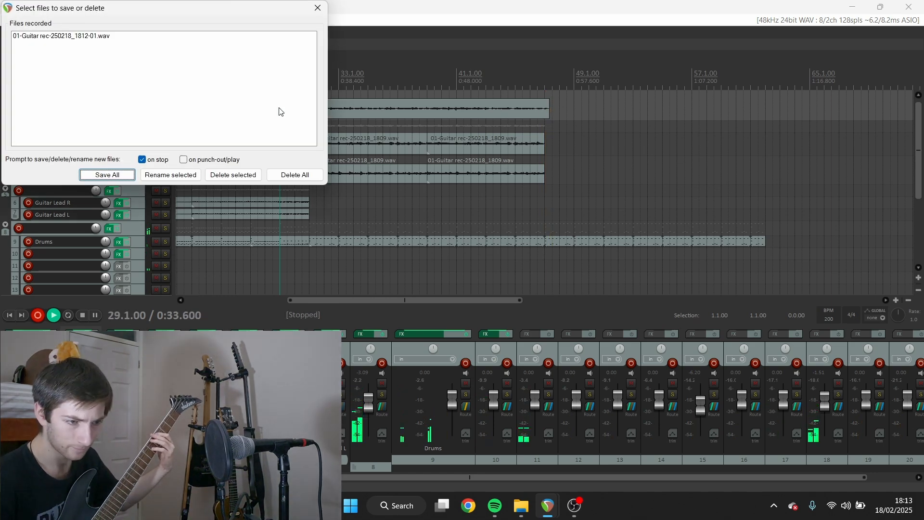
left_click(294, 174)
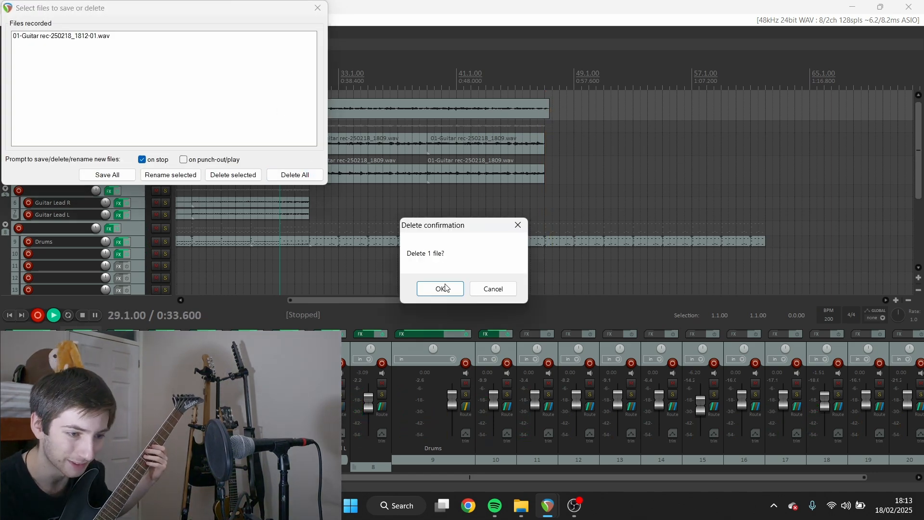
key("Return")
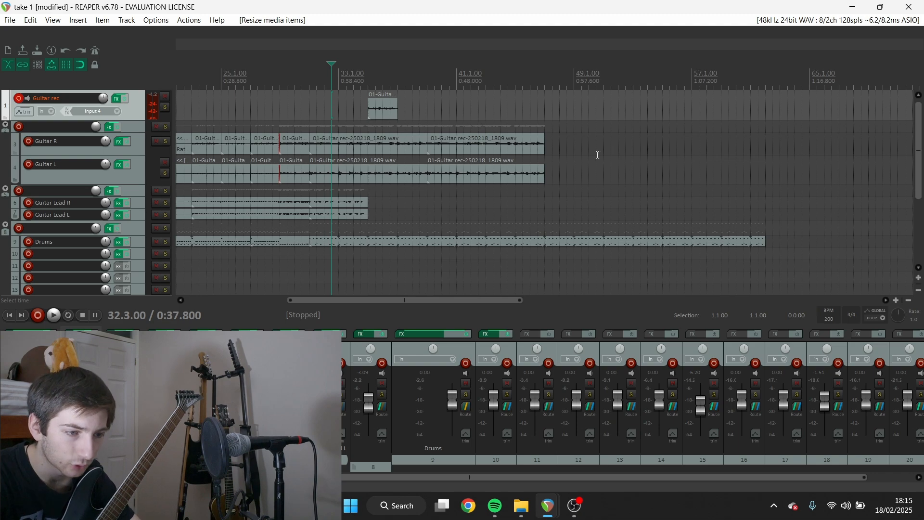
Move the clip spanning bars 35 to 37 from Guitar rec onto Guitar Lead R and start playback
left_click_drag(393, 112, 398, 202)
left_click(370, 146)
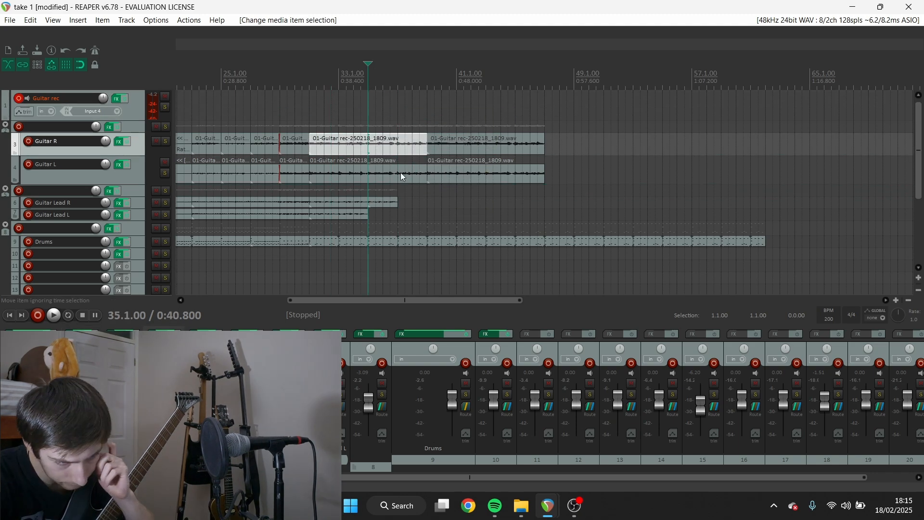
left_click(396, 144)
key("space")
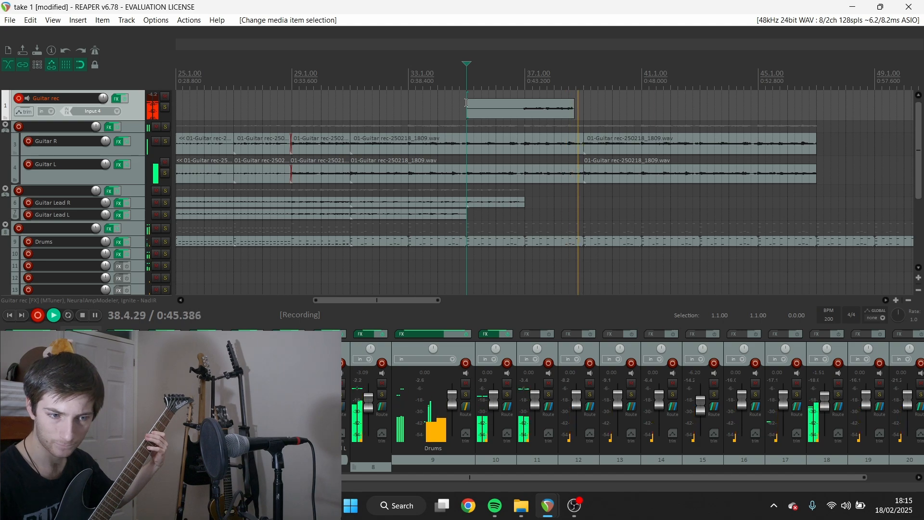
Stop and save the Guitar rec take started at bar 35, and delete its part before bar 37
key("space")
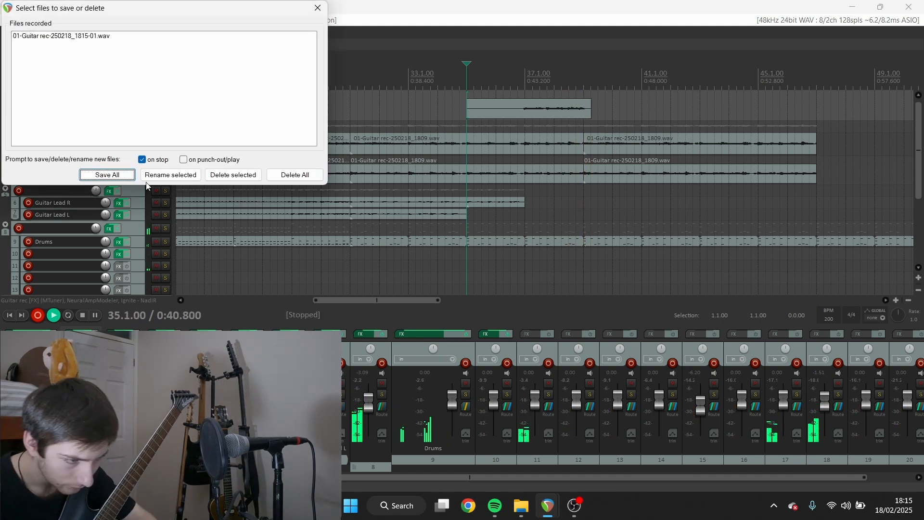
left_click(130, 173)
key("s")
left_click(513, 109)
key("Delete")
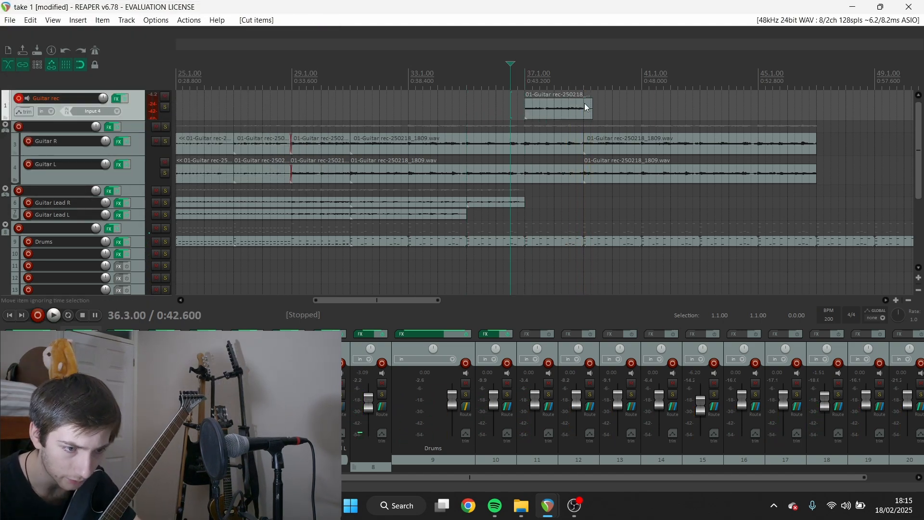
Trim the remaining take's end to bar 39, move it onto Guitar Lead R at bar 37 and play it back
left_click(583, 104)
key("s")
key("Delete")
left_click_drag(574, 106, 577, 204)
key("space")
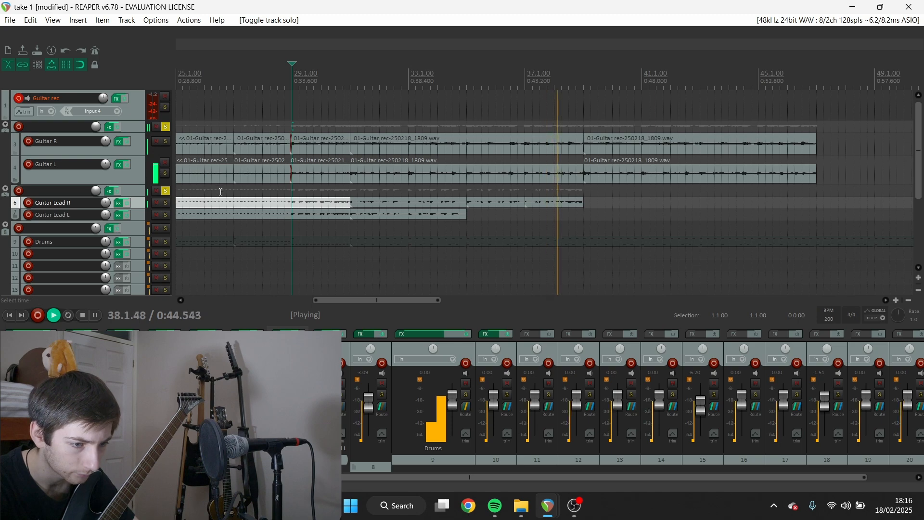
Play the arrangement back from bar 23 past the end of the guitar parts
key("space")
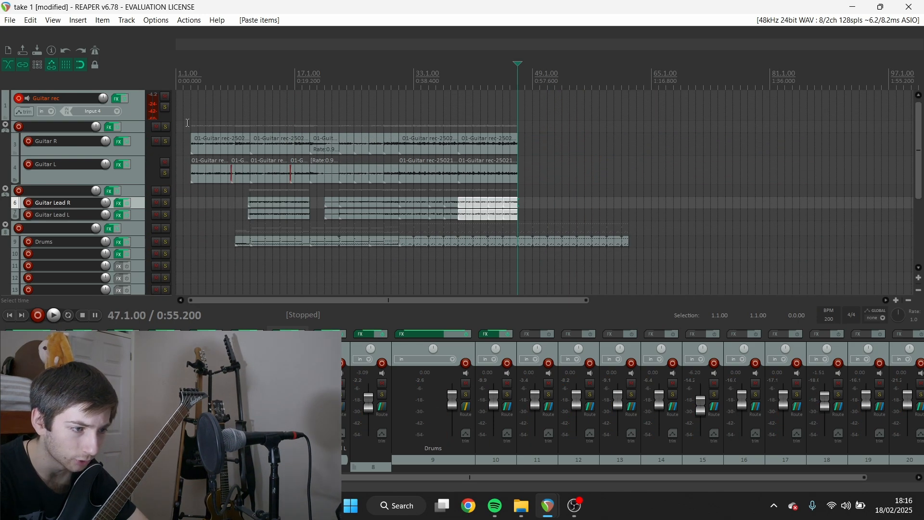
left_click(190, 126)
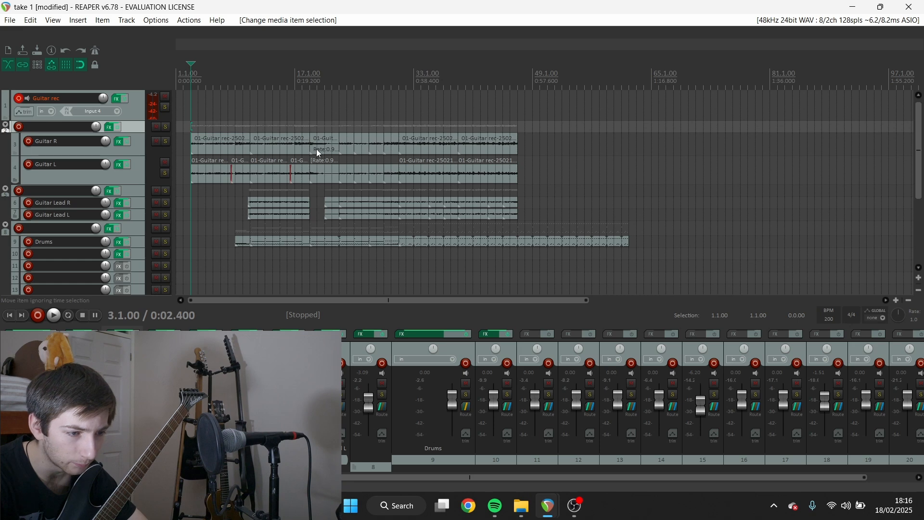
left_click(342, 115)
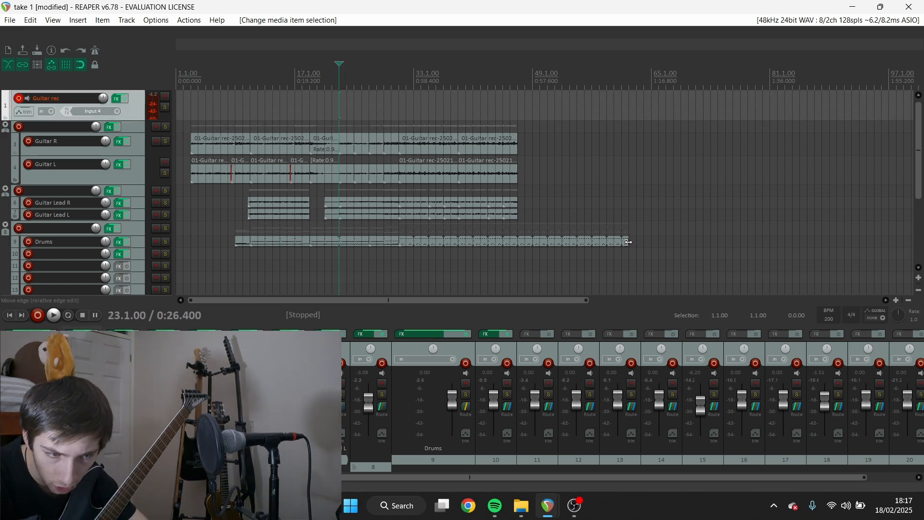
key("space")
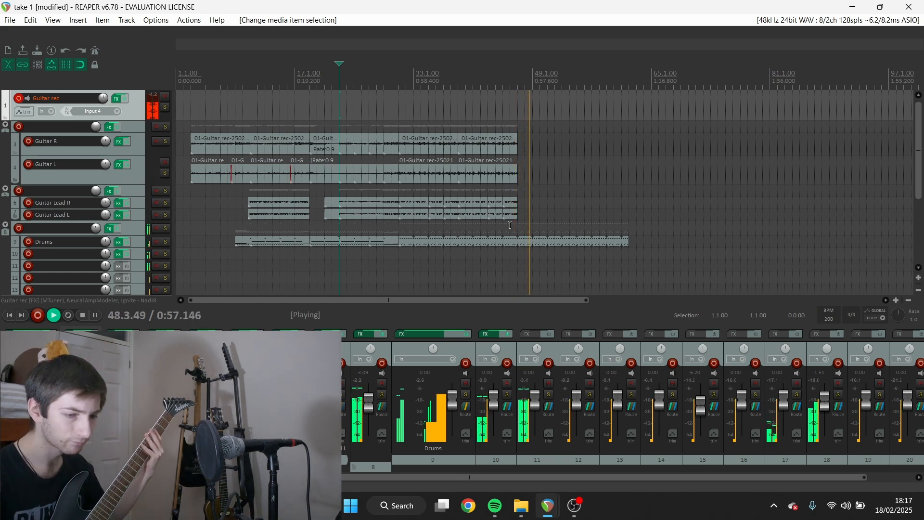
key("space")
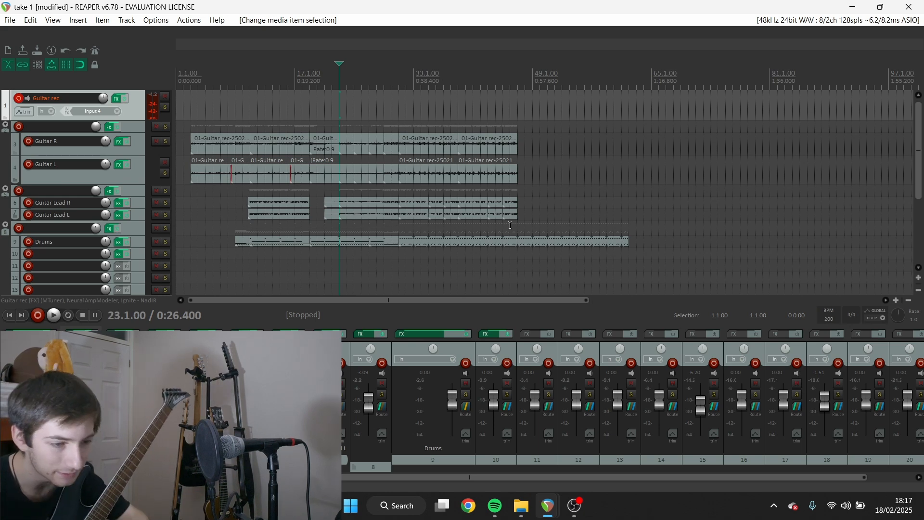
Split the Drums item at bar 47, where the guitar parts end
left_click(522, 243)
key("s")
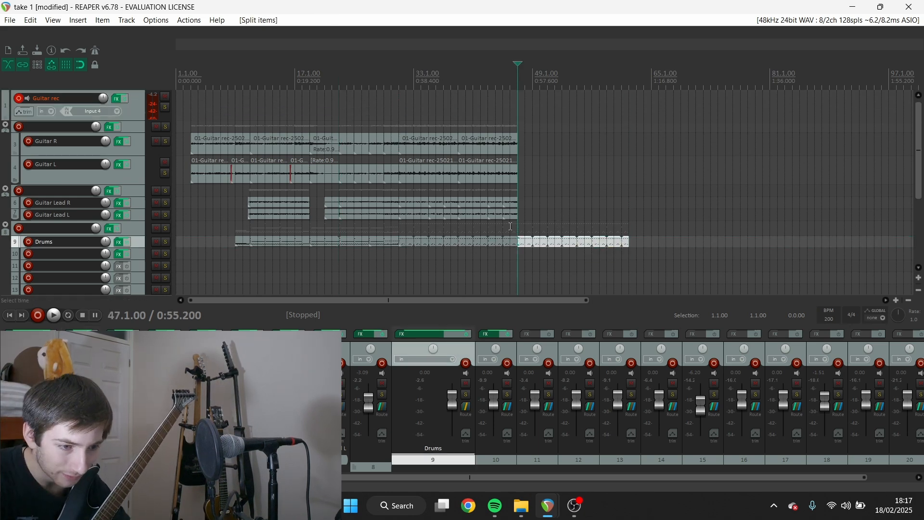
left_click(487, 225)
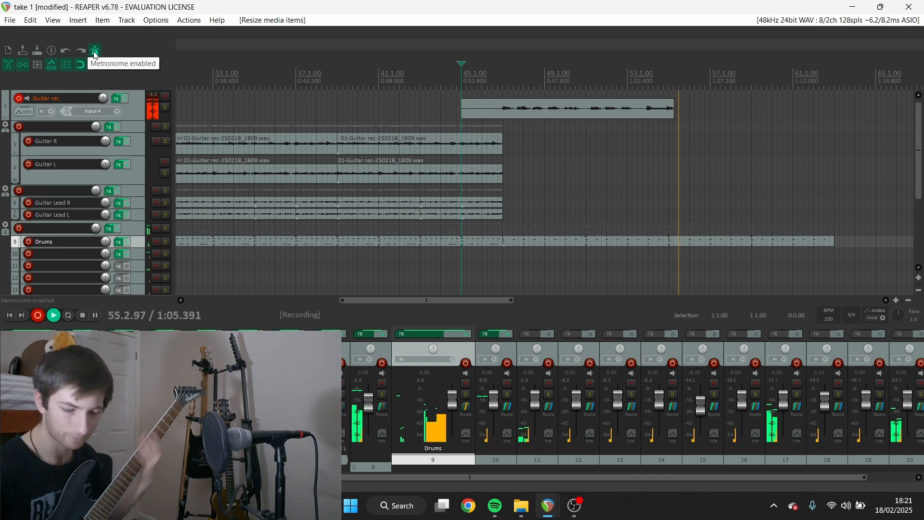
Stop recording the Guitar rec take that starts at bar 45 and save its file
key("space")
left_click(116, 175)
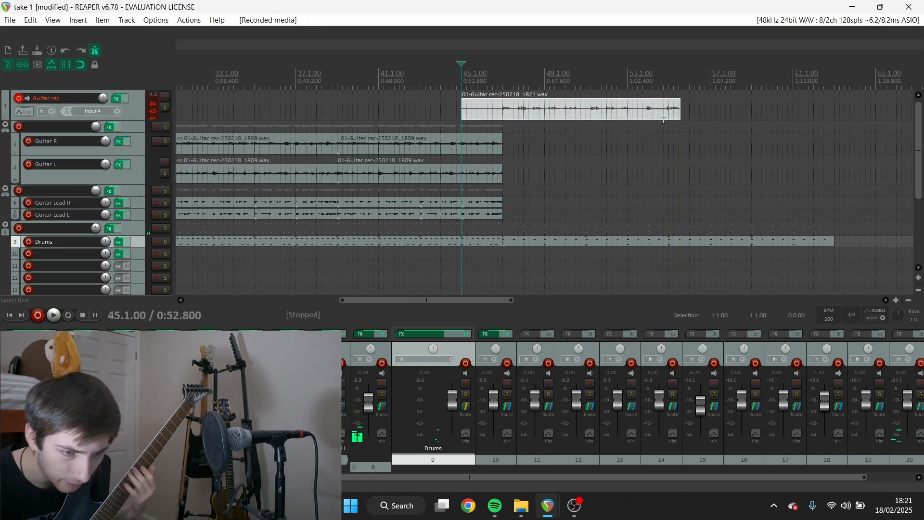
left_click(683, 113)
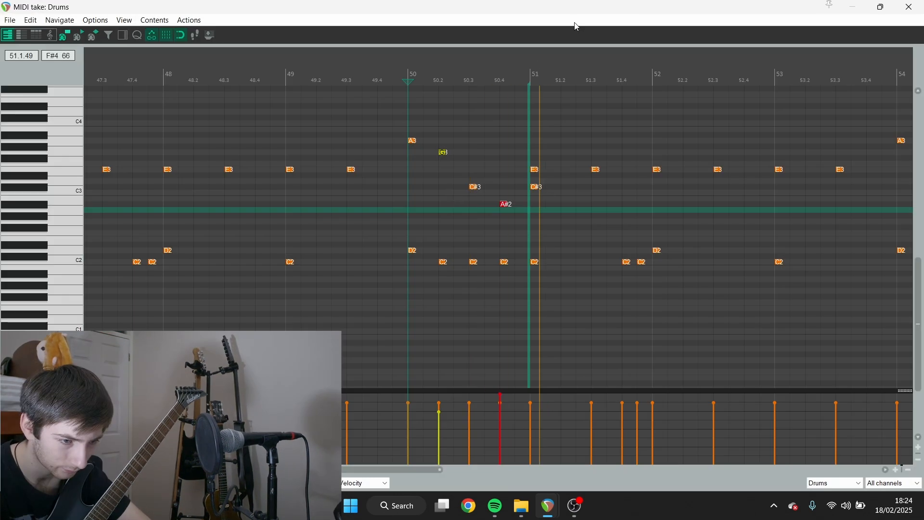
Extend the drum pattern's loop end from bar 51 to bar 55 and raise the A#2 note at 50.4 to C#4
scroll(562, 298, "down", 3)
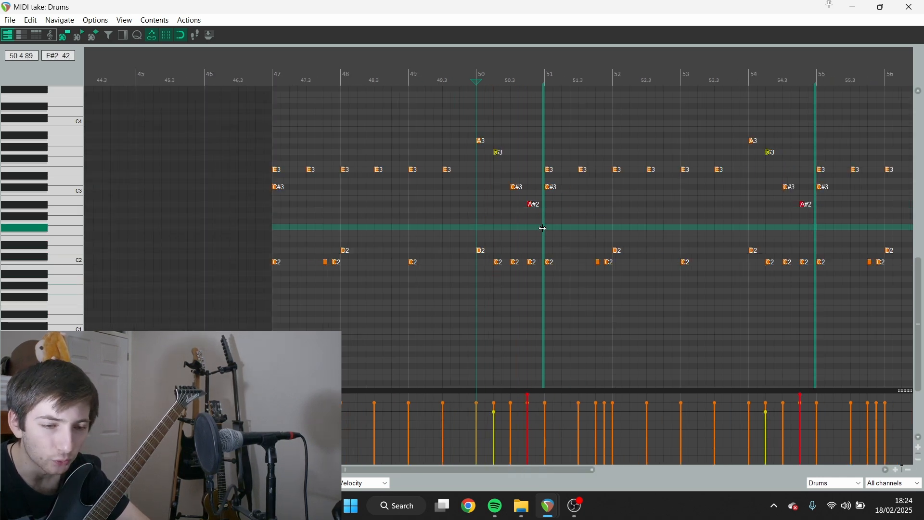
left_click_drag(543, 228, 813, 236)
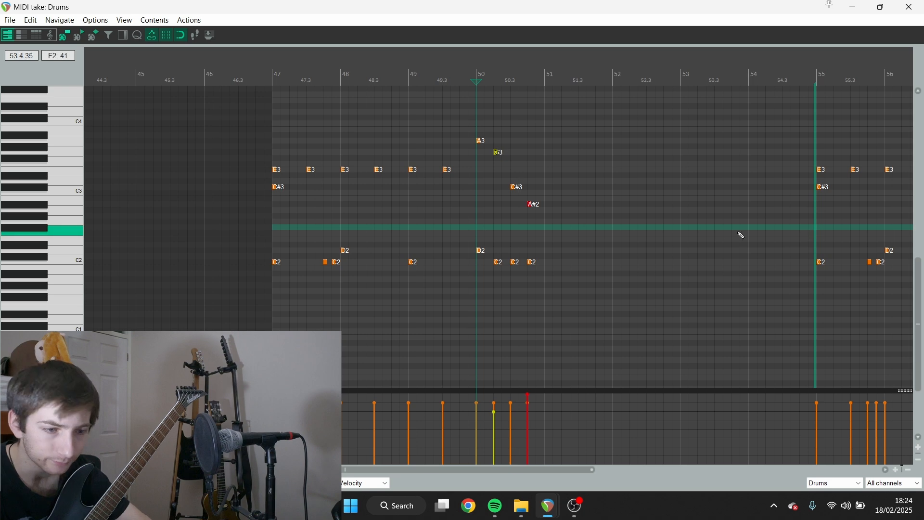
left_click(520, 221)
scroll(739, 267, "up", 4)
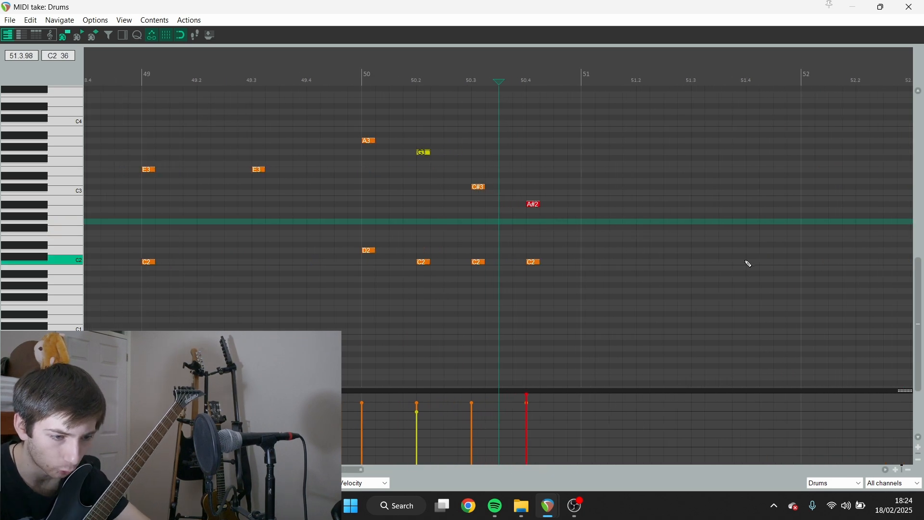
left_click_drag(532, 208, 533, 117)
key("space")
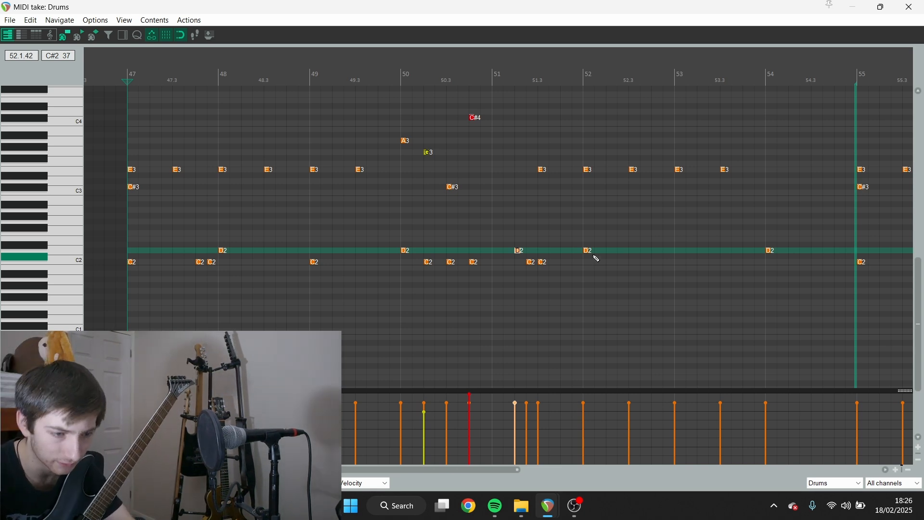
Add a C2 note at 52.3 and a D2 note at bar 53, checking the pattern with playback
left_click(487, 223)
key("space")
key("space")
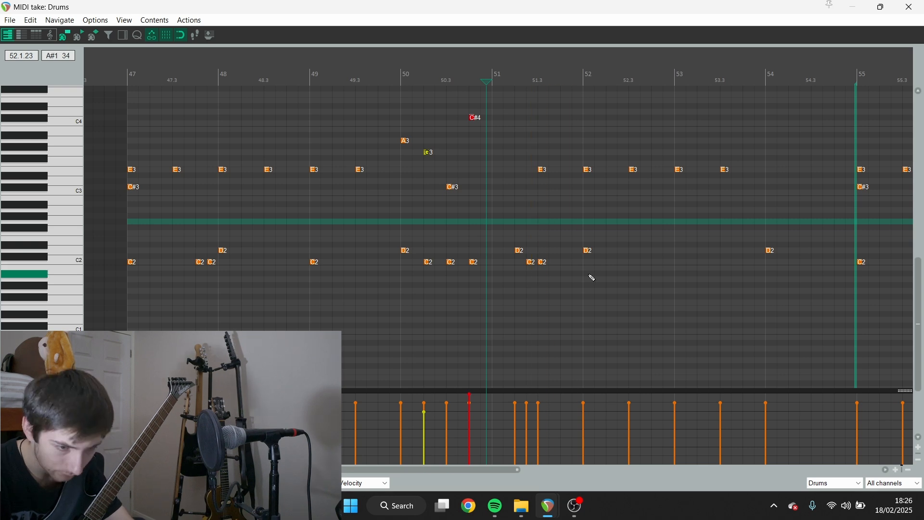
double_click(634, 261)
left_click(681, 253)
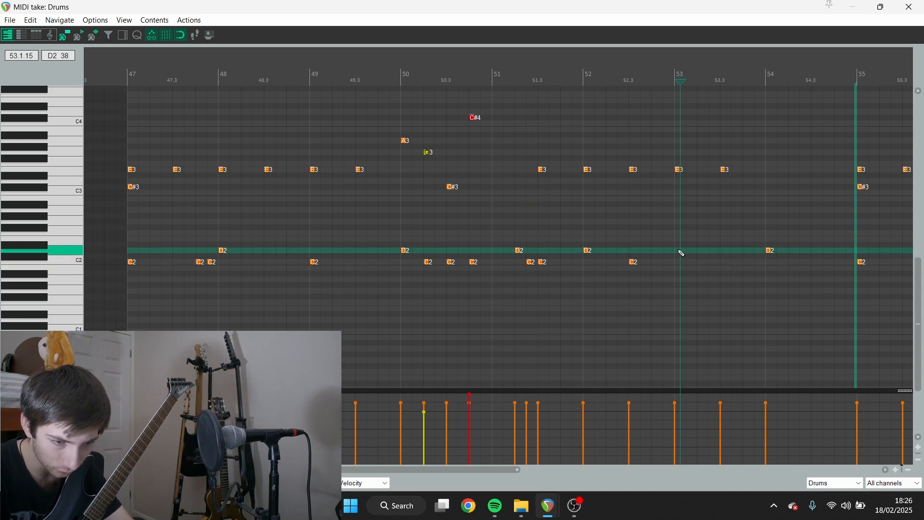
left_click(487, 234)
key("space")
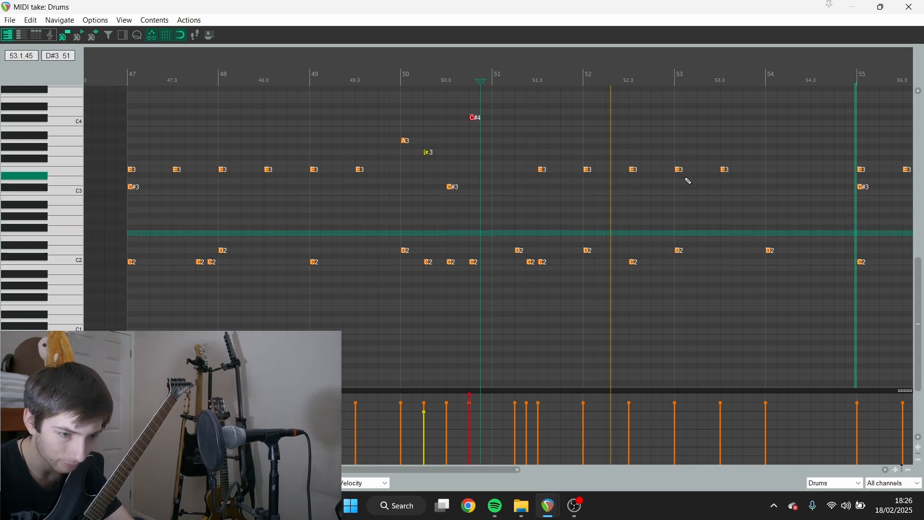
Add a C2 note at 53.3 and copy the two E3 notes of bar 53 into bar 54
left_click(729, 265)
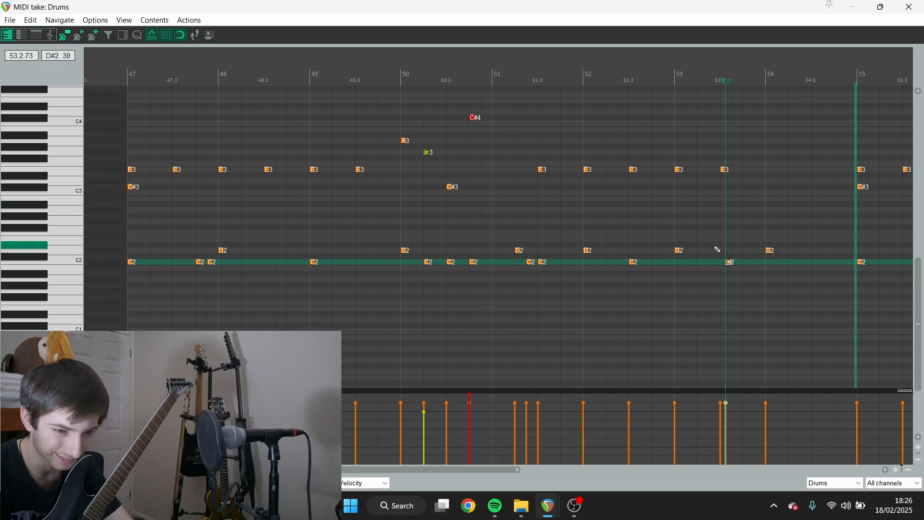
mouse_move(751, 158)
left_mouse_down()
mouse_move(692, 158)
mouse_move(750, 186)
left_mouse_up()
right_click(691, 157)
left_click(707, 143)
double_click(704, 158)
left_click(766, 180)
key("ctrl+v")
Add a C2 note at 54.3 and play the drum pattern from the last beat of bar 50
left_click(525, 200)
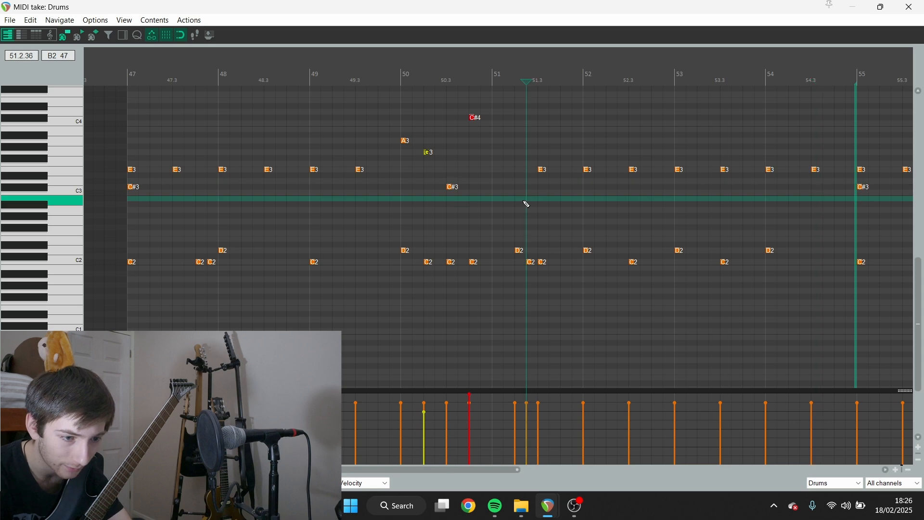
key("space")
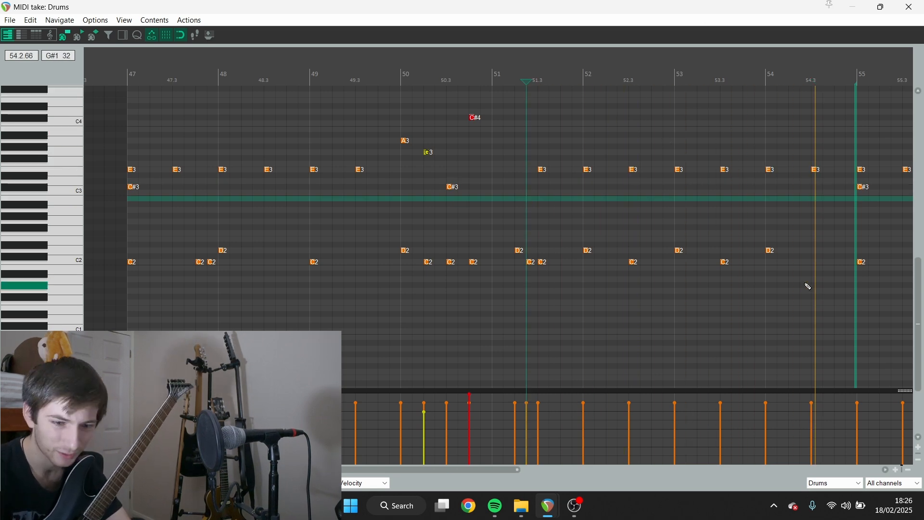
left_click(814, 262)
scroll(397, 226, "down", 2)
left_click(394, 225)
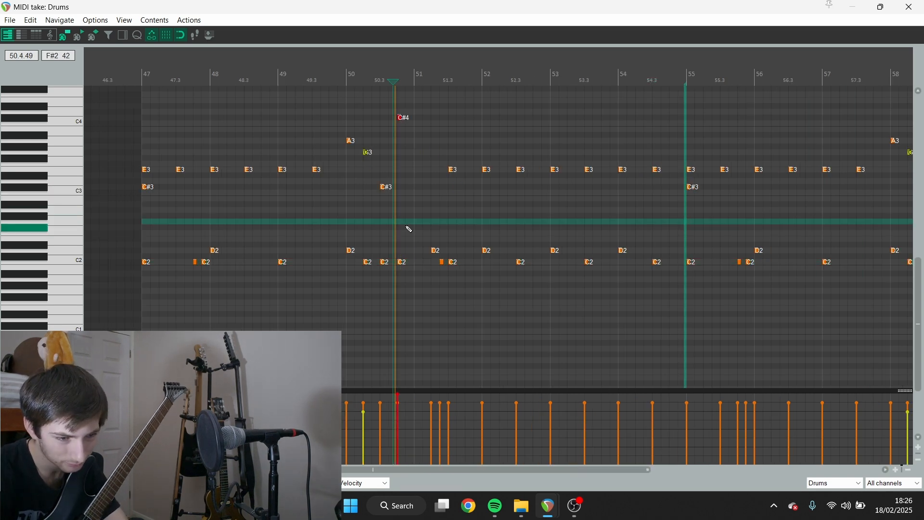
key("space")
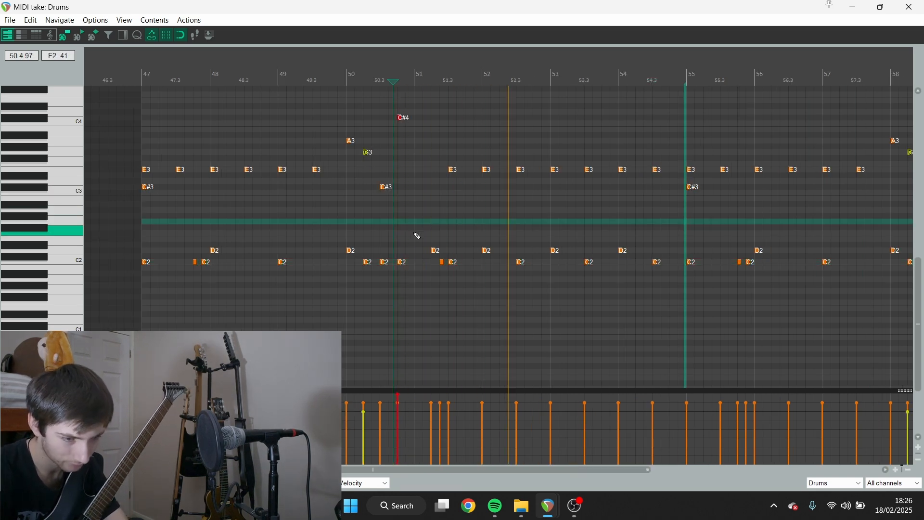
Raise the C2 notes on beat 3 of bars 51 to 54 to D2, and lower the D2 notes starting bars 52 to 54 to C2
key("space")
key("space")
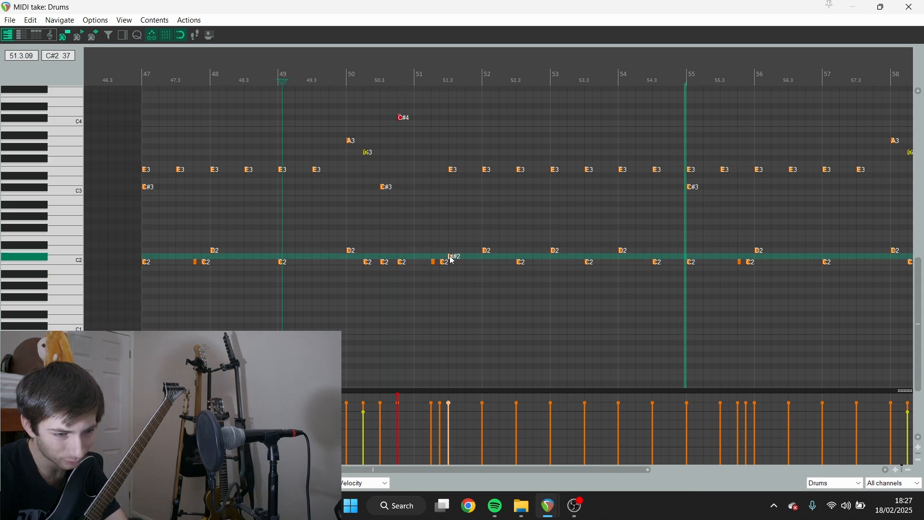
left_click_drag(450, 257, 653, 254)
left_click(485, 252)
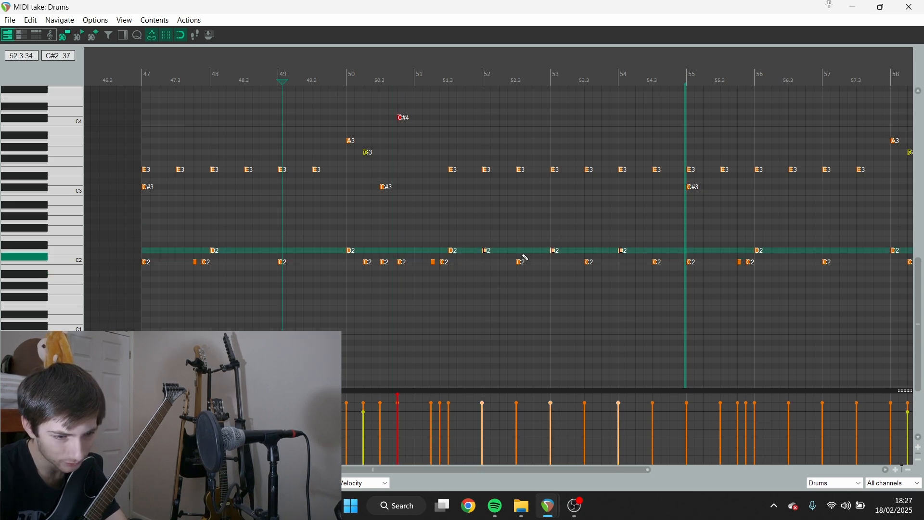
left_click_drag(485, 251, 642, 273)
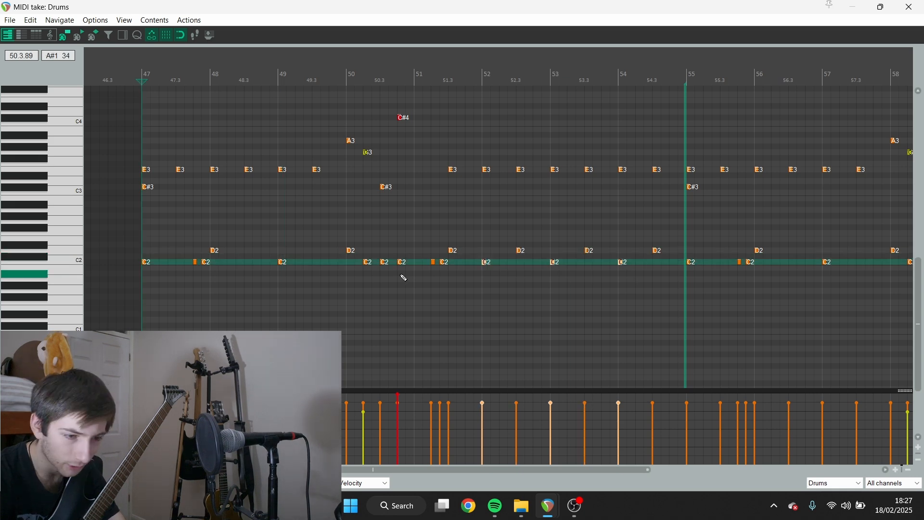
key("space")
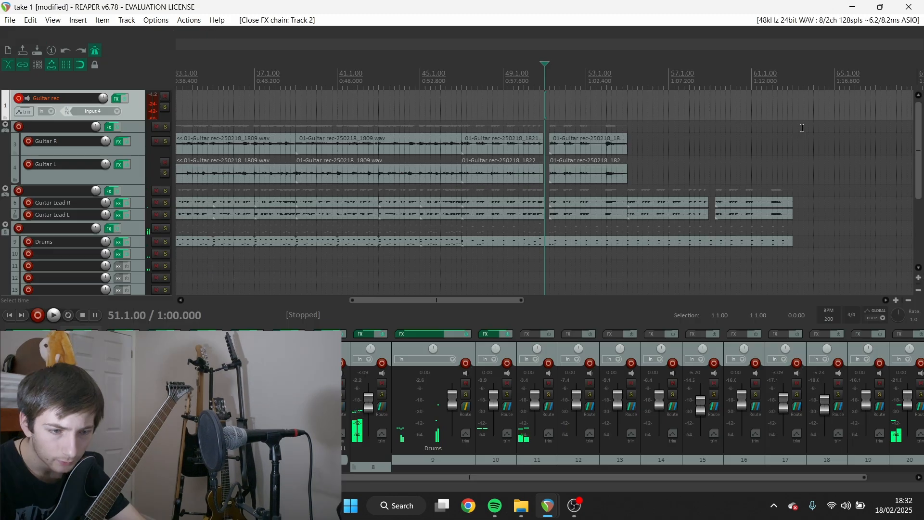
Move the lead guitar items after bar 55 to the Guitar R and Guitar L tracks and record a new guitar take from bar 51
left_click_drag(654, 181, 772, 217)
left_click_drag(648, 204, 646, 153)
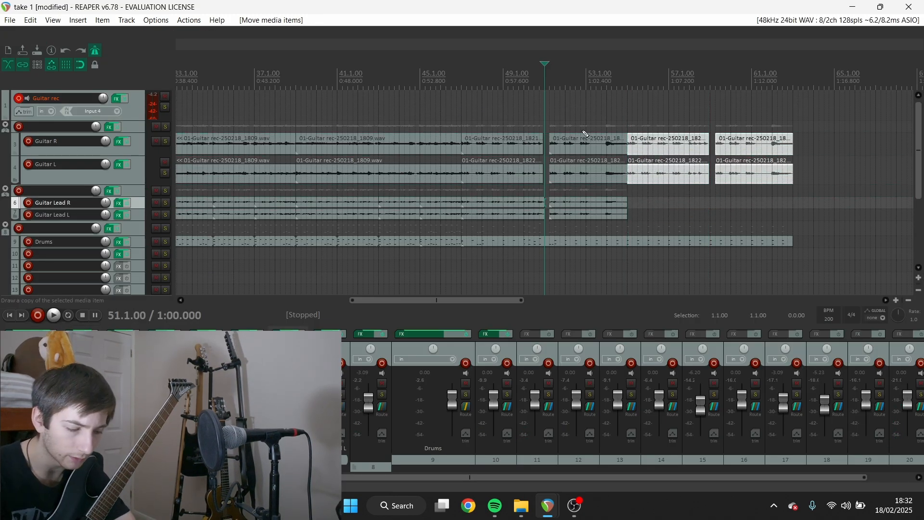
left_click(38, 316)
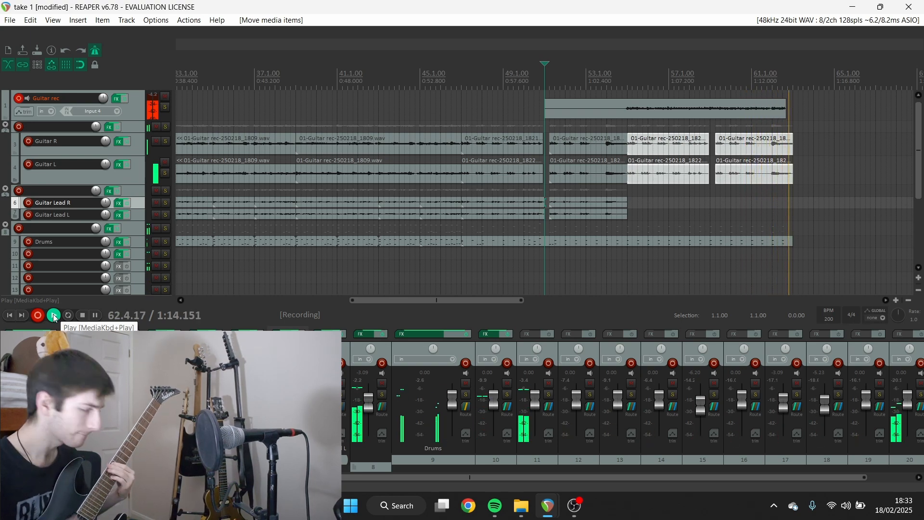
key("space")
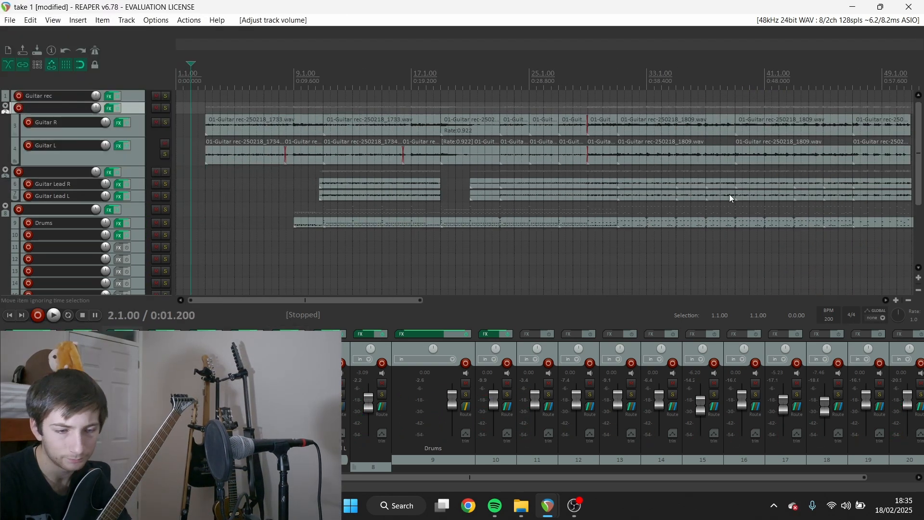
Split the Drums item at bar 59 and paste a copy of its last four bars at bar 63
left_click_drag(387, 304, 552, 303)
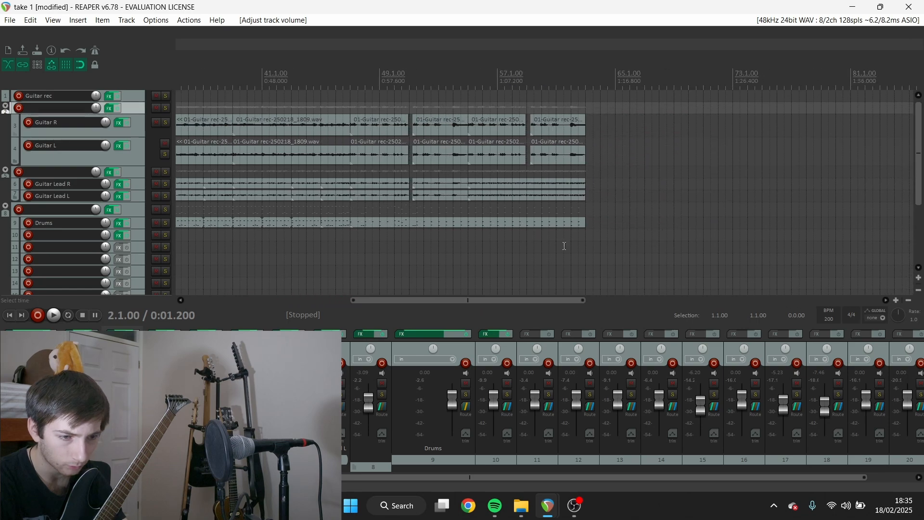
left_click(528, 225)
key("s")
key("space")
key("space")
left_click(564, 225)
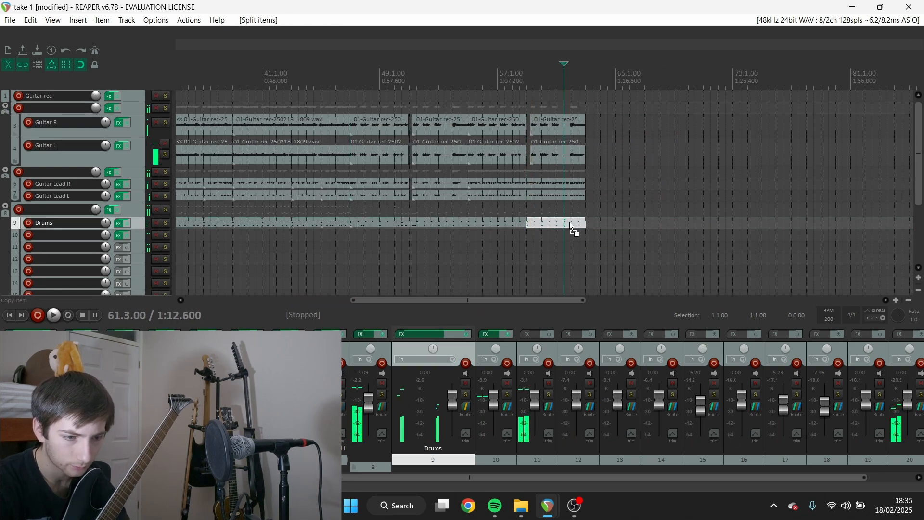
key("ctrl+c")
left_click(584, 223)
key("ctrl+v")
Copy the rhythm and lead guitar items of bars 55 to 62 to bar 63 and extend the drums to bar 71
left_click_drag(592, 209, 501, 102)
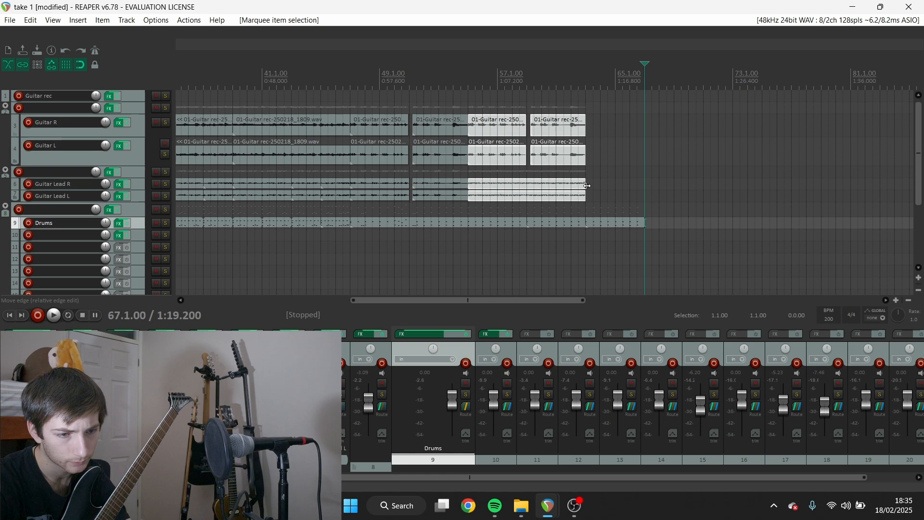
key("ctrl+c")
left_click(588, 129)
key("ctrl+v")
left_click_drag(648, 223, 704, 223)
Play back the extended arrangement through to its end at bar 71
left_click(587, 210)
right_click(587, 210)
left_click(626, 210)
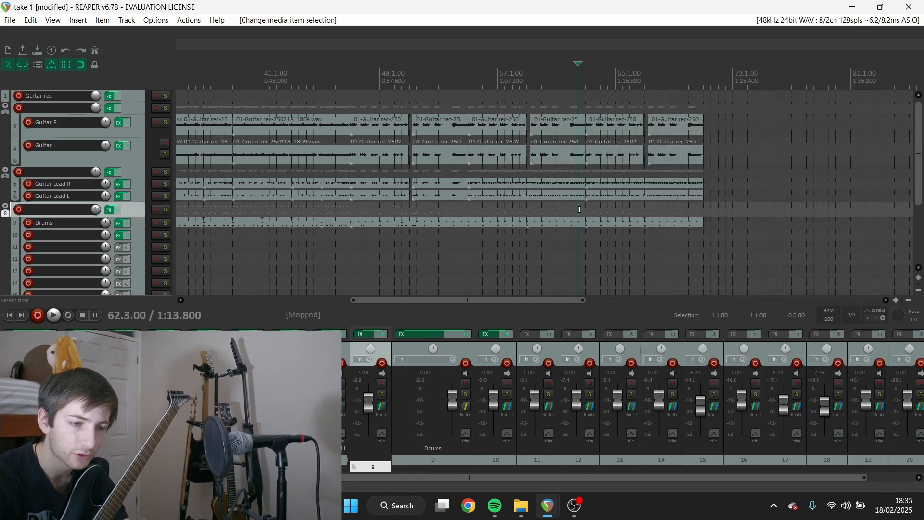
left_click(483, 196)
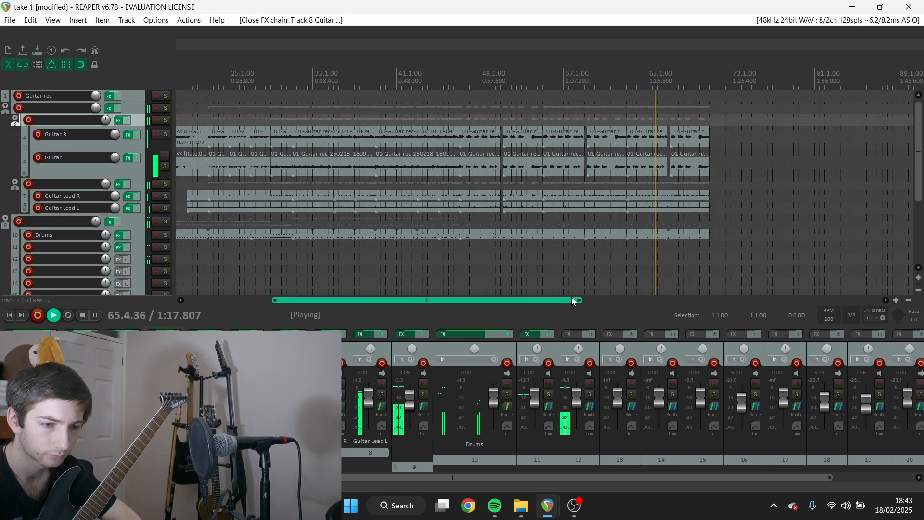
left_click_drag(571, 297, 607, 298)
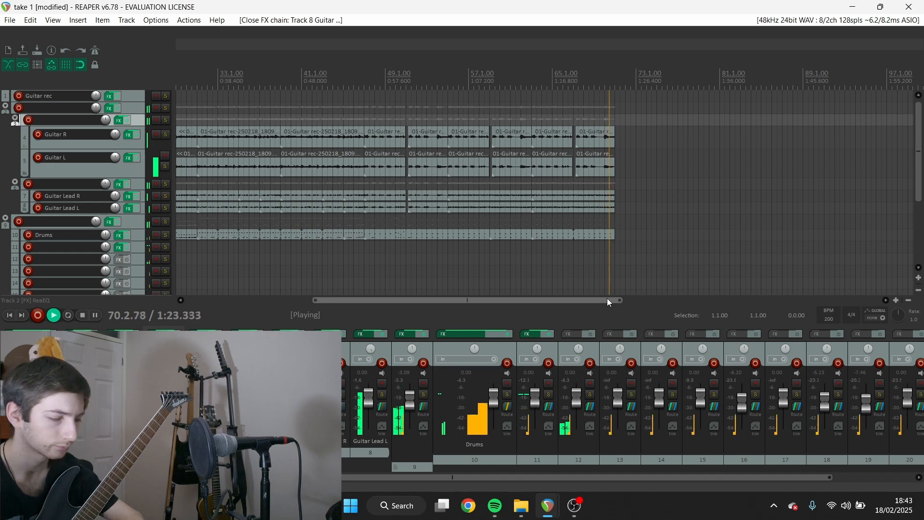
key("space")
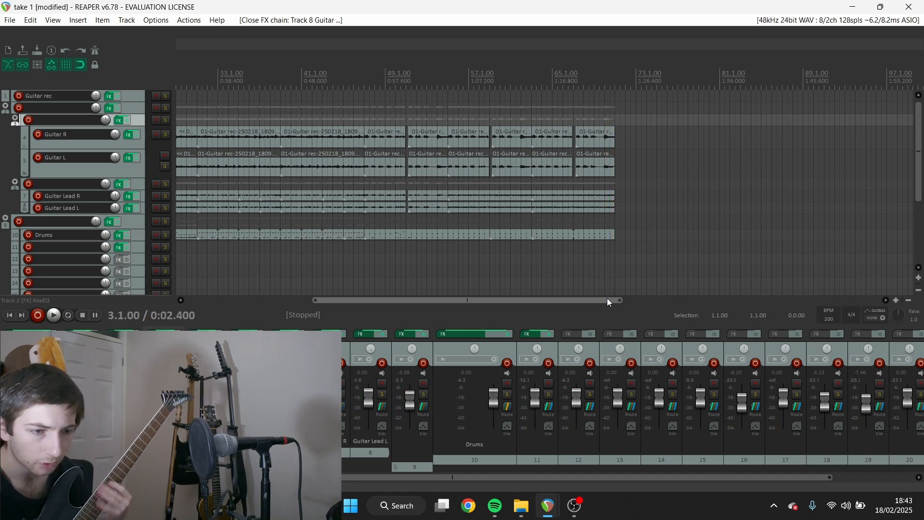
Copy the guitar and drum items of bars 31 to 46 to bar 71 and check the new section with playback
scroll(450, 143, "down", 2)
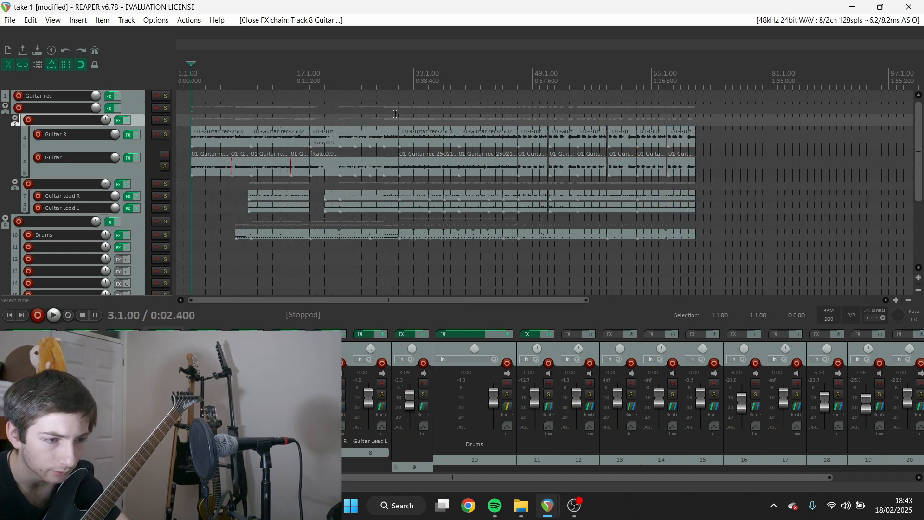
left_click_drag(409, 119, 504, 254)
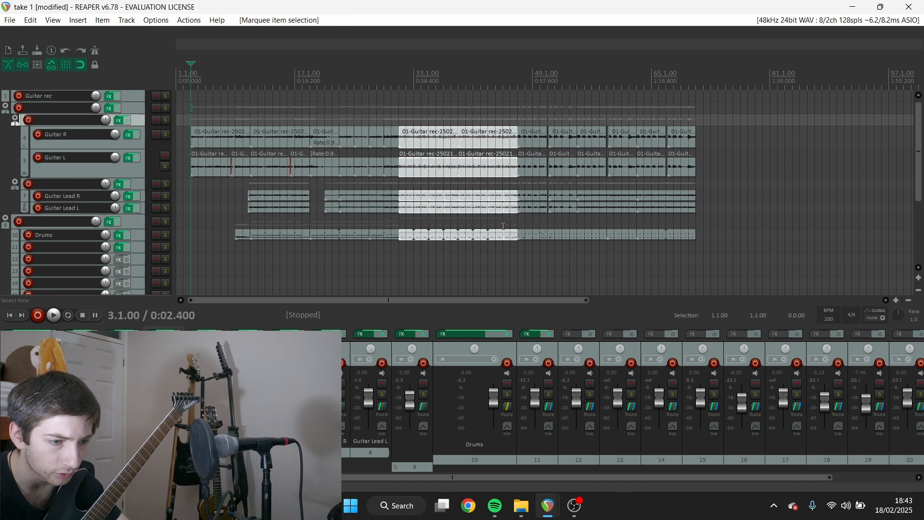
left_click(699, 154)
key("space")
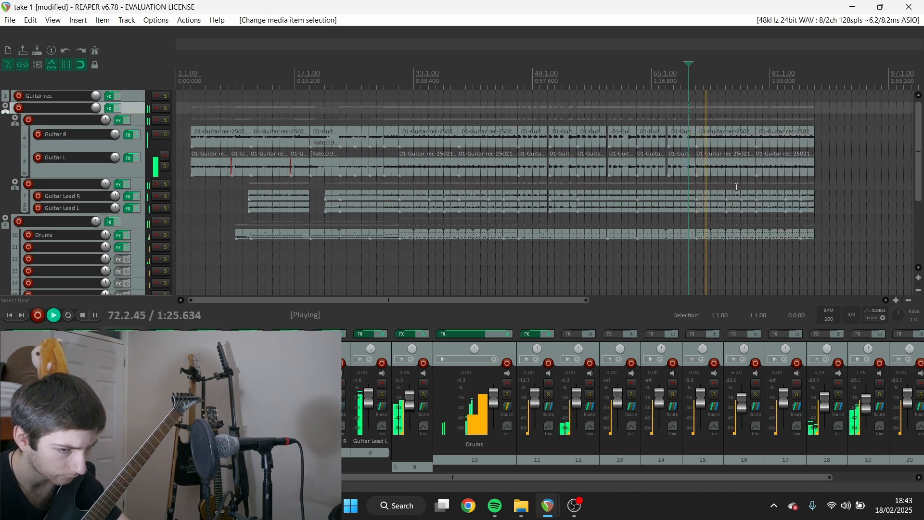
key("space")
double_click(687, 236)
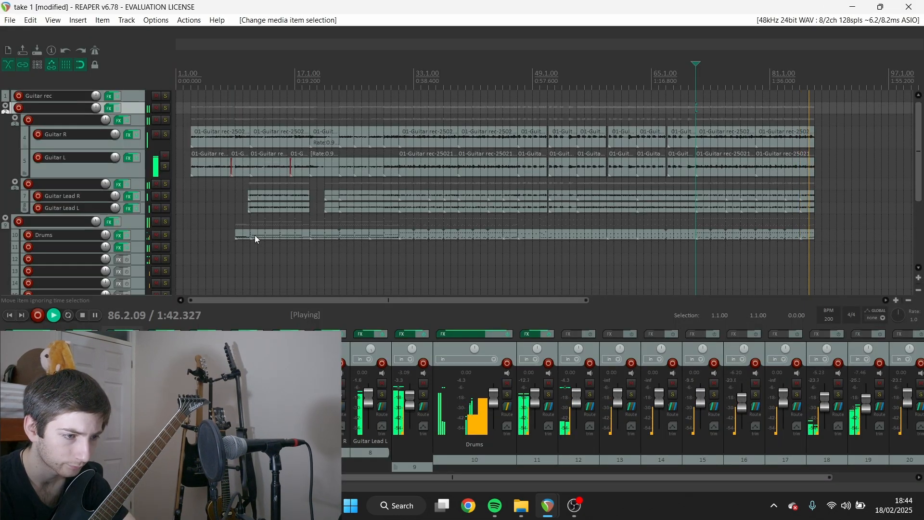
key("space")
Copy the guitar and drum items of bars 11 to 18 to the end of the arrangement at bar 87
left_click_drag(258, 240, 280, 140)
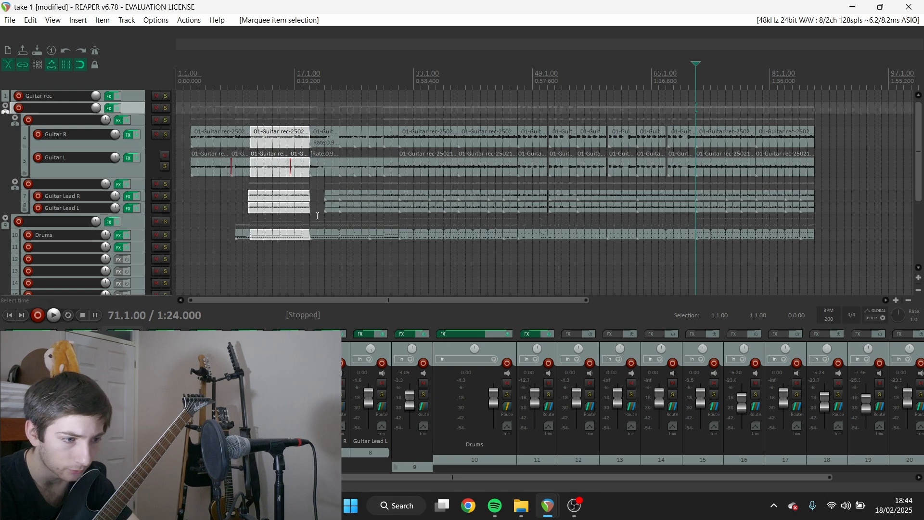
scroll(318, 216, "down", 3)
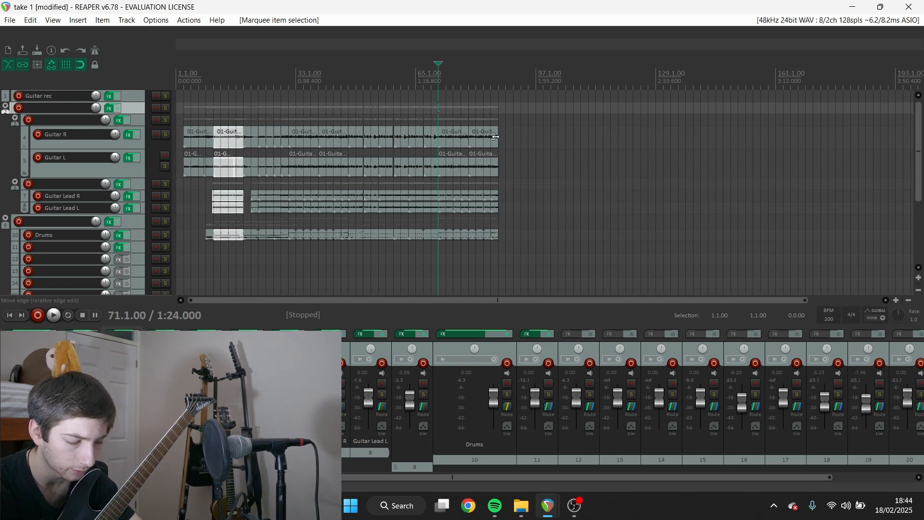
left_click(496, 137)
key("ctrl+v")
key("ctrl+v")
scroll(509, 140, "up", 3)
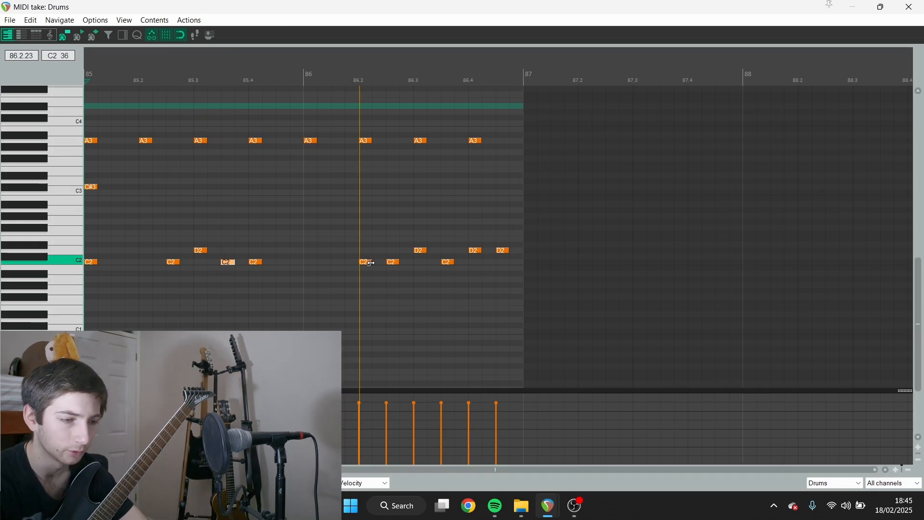
Listen to the drum pattern in bars 85 and 86 and on into the section copied to bar 87
key("space")
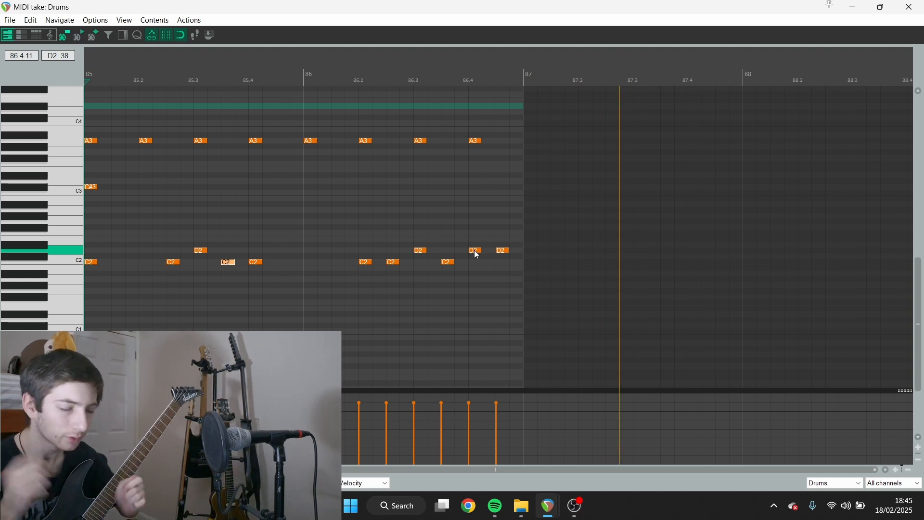
left_click(909, 7)
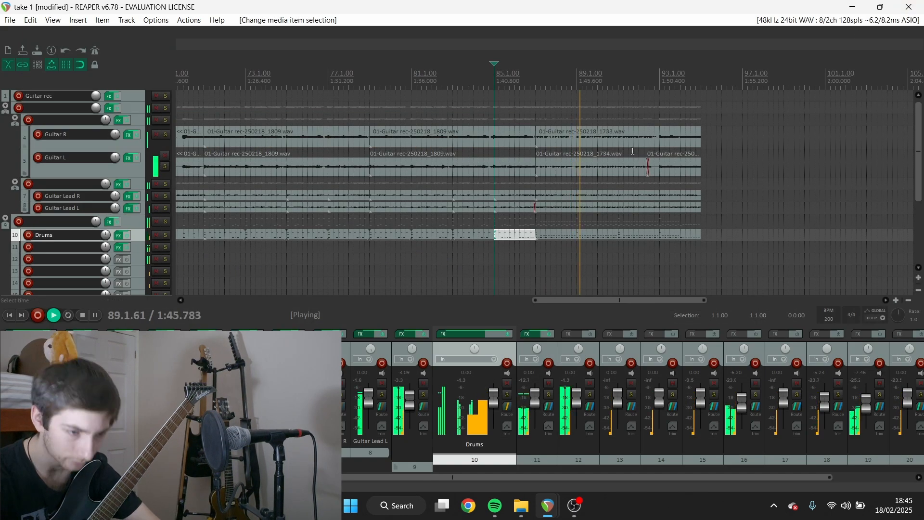
scroll(660, 141, "down", 3)
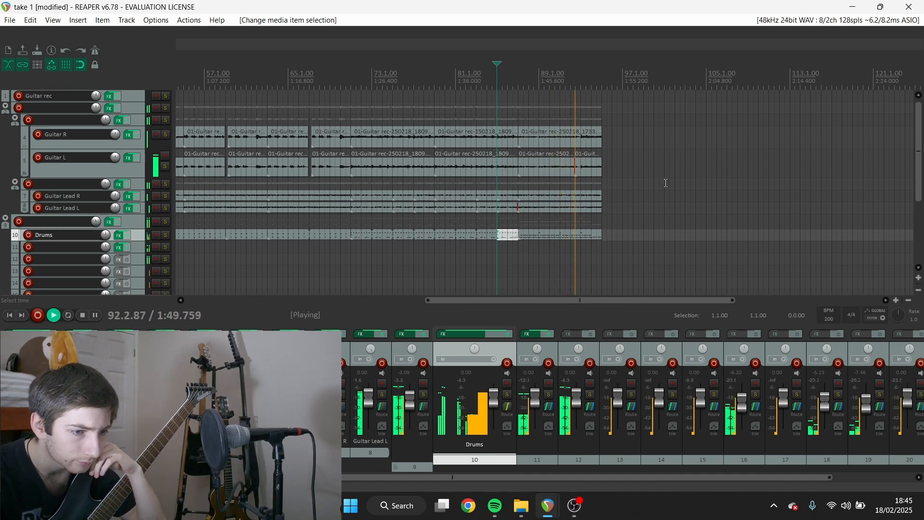
scroll(645, 187, "right", 2)
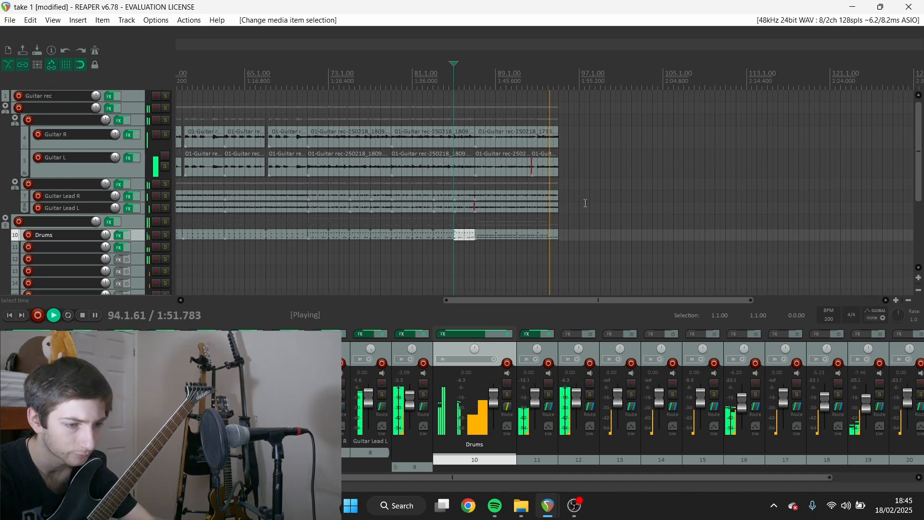
Extend the Drums part that starts at bar 87 to bar 103 and check the section with playback
left_click(624, 239)
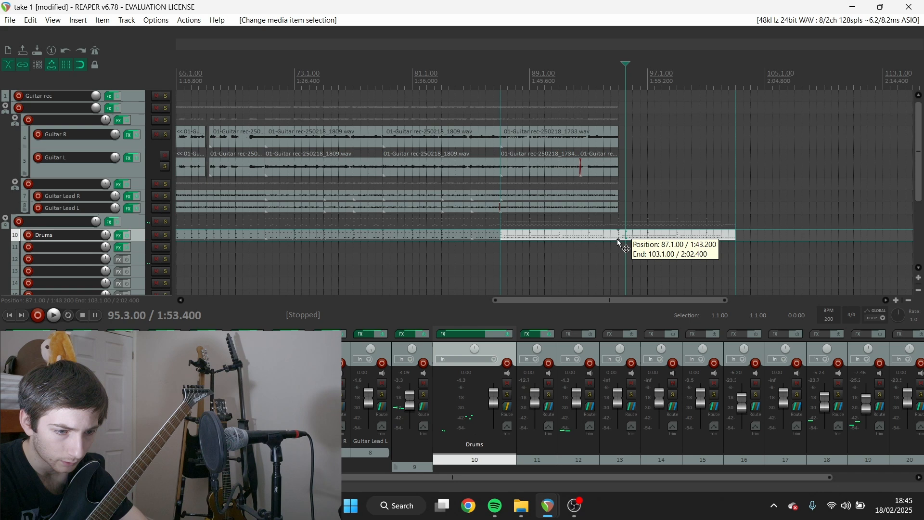
left_click(619, 239)
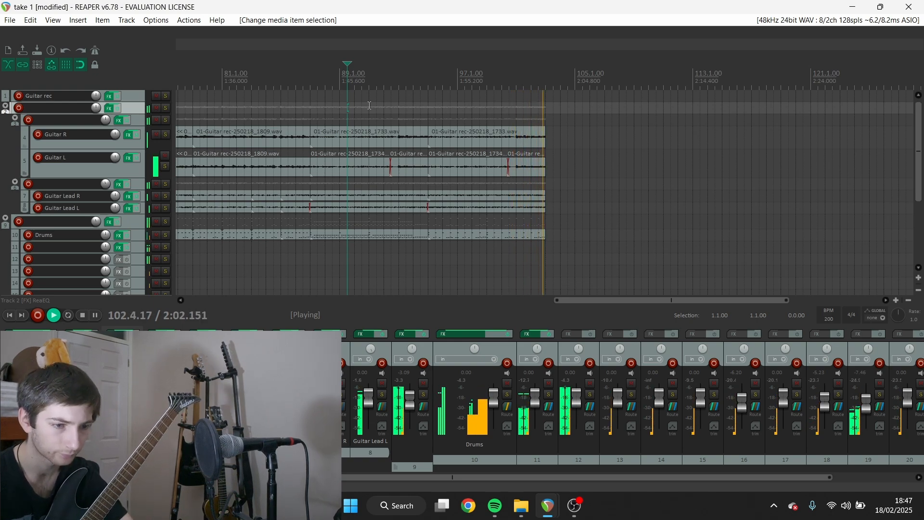
key("space")
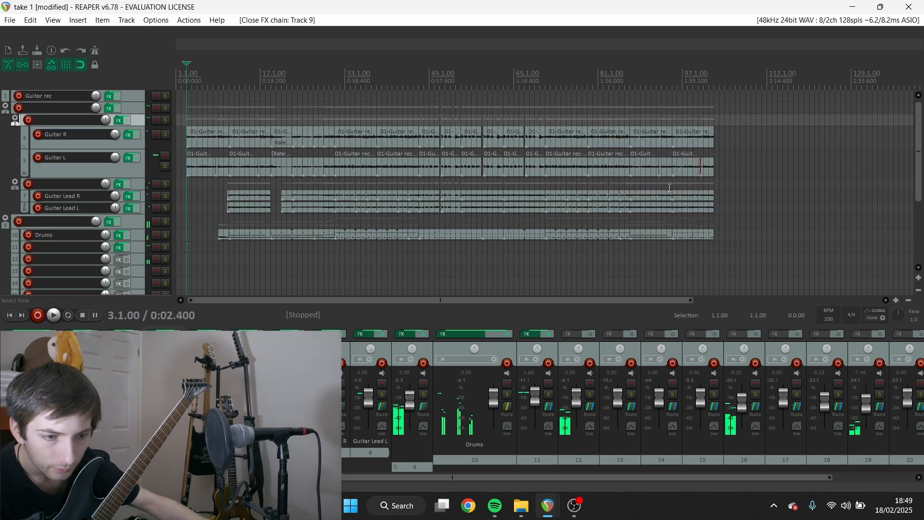
Move all guitar and drum items from bar 87 onward to start at bar 95, making an eight-bar gap
left_click_drag(646, 111, 732, 241)
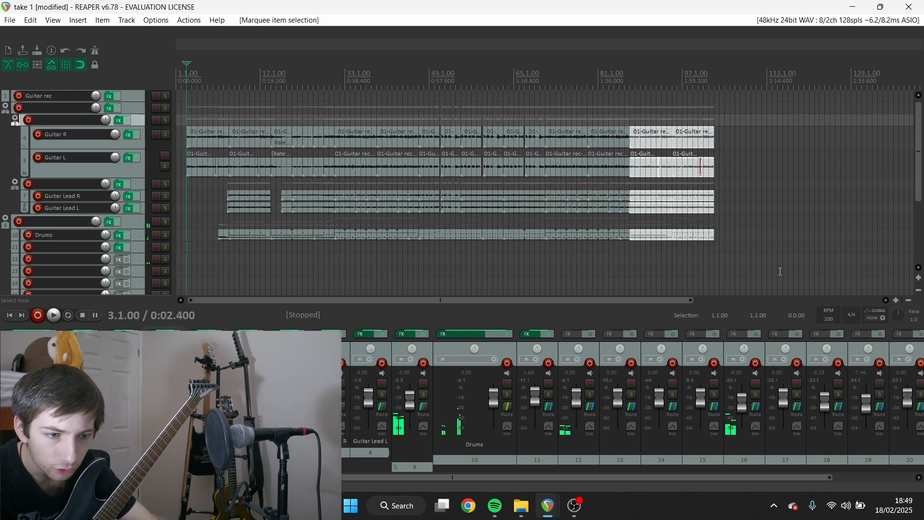
scroll(868, 232, "up", 2)
left_click_drag(836, 143, 870, 143)
scroll(680, 136, "down", 2)
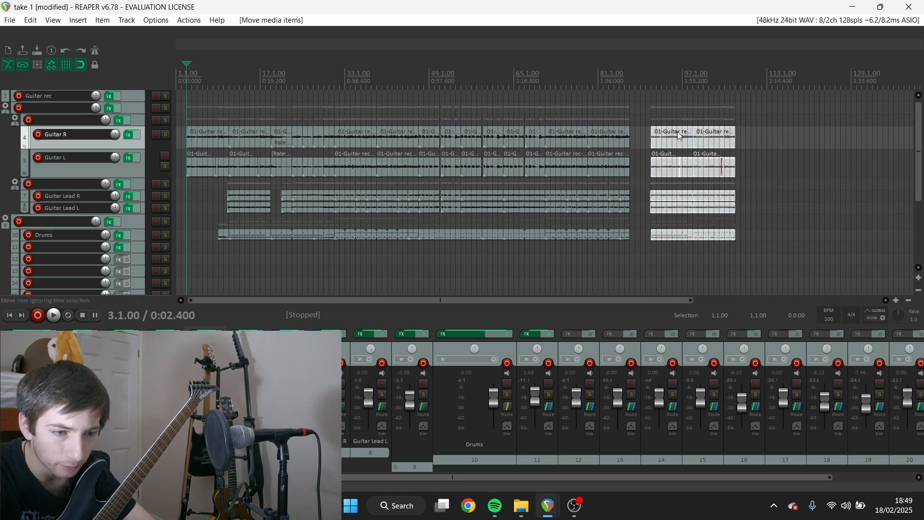
left_click(591, 102)
left_click_drag(640, 104, 839, 305)
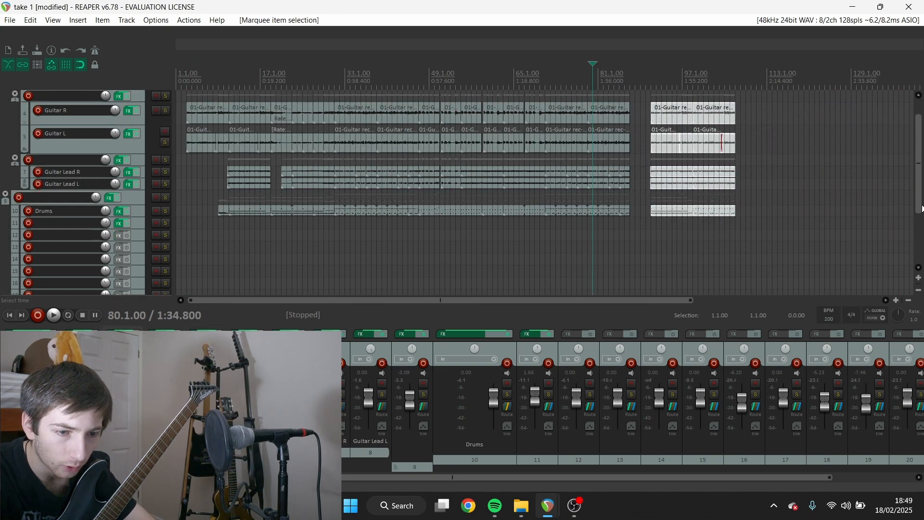
left_click_drag(921, 206, 918, 185)
scroll(809, 193, "up", 2)
left_click_drag(687, 125, 717, 129)
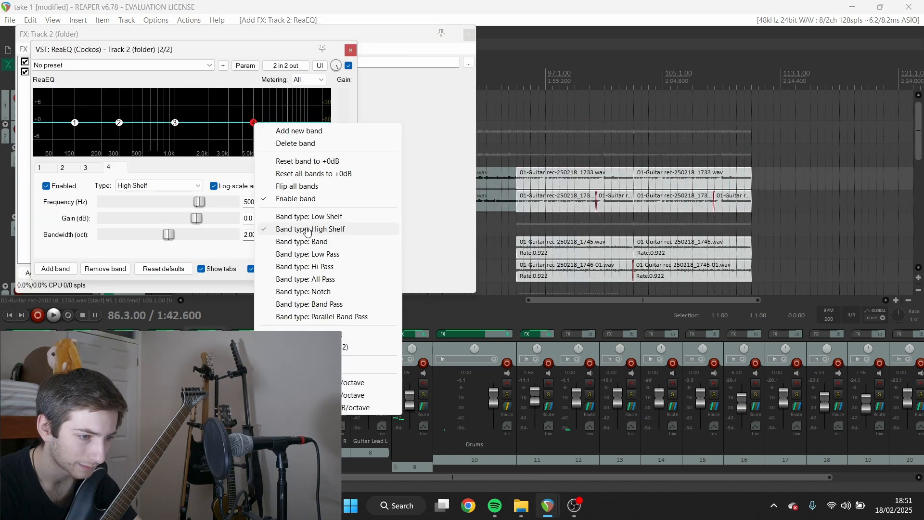
Set the Track 2 folder's second ReaEQ to a low shelf at 185.6 Hz and a high shelf at 1021.9 Hz, both with -120 dB gain
left_click(251, 127)
left_click_drag(252, 128, 226, 159)
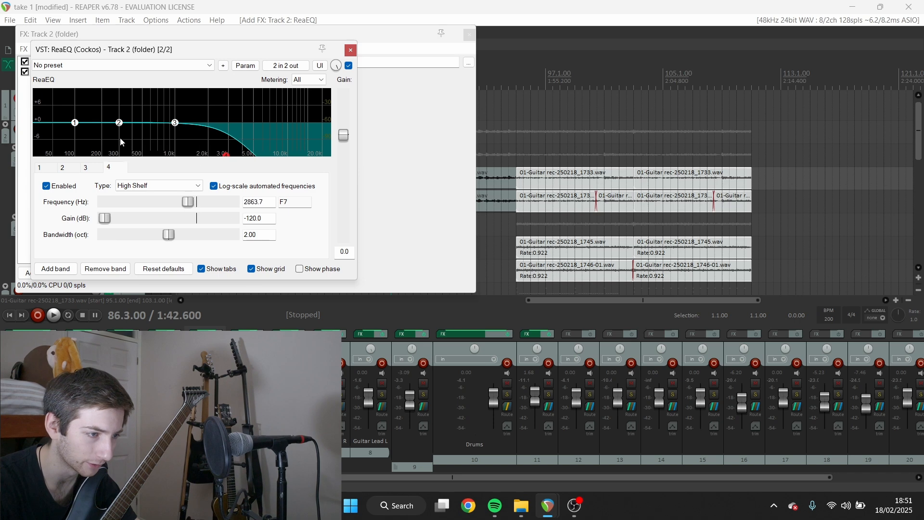
left_click_drag(76, 126, 98, 156)
key("space")
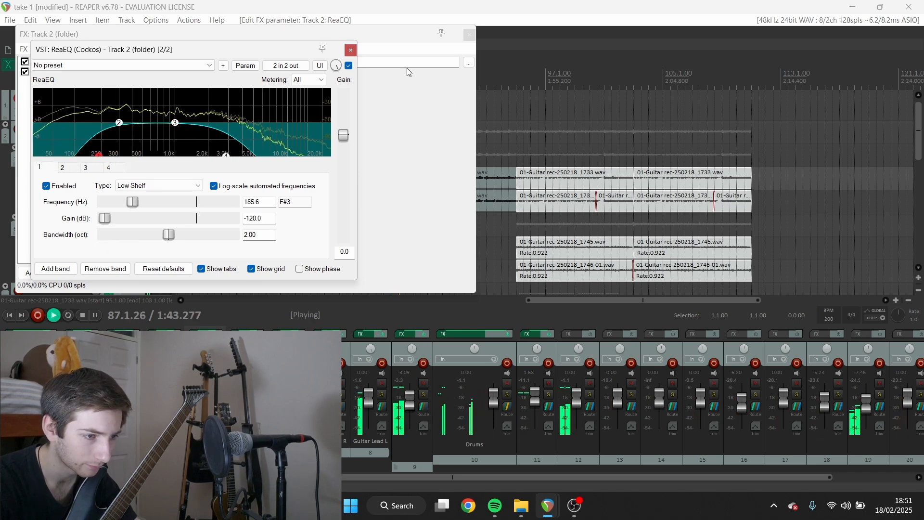
left_click_drag(227, 155, 323, 177)
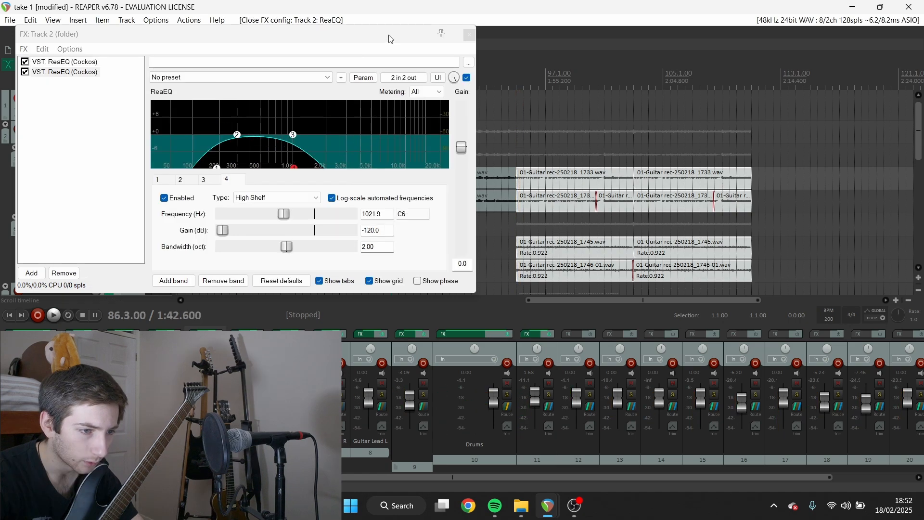
Automate the bypass of the Track 2 folder's second ReaEQ so the EQ is active only from bar 87 to bar 95
left_click(467, 35)
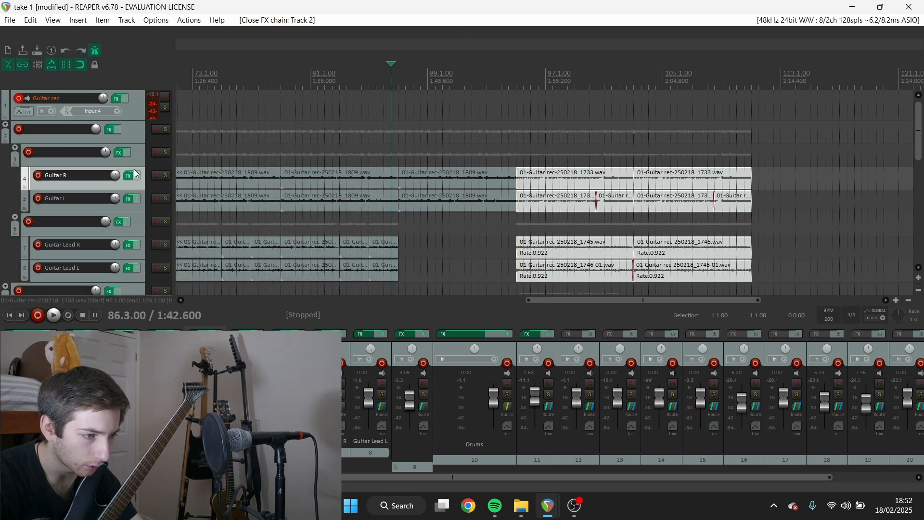
left_click(121, 137)
left_click_drag(118, 143, 114, 180)
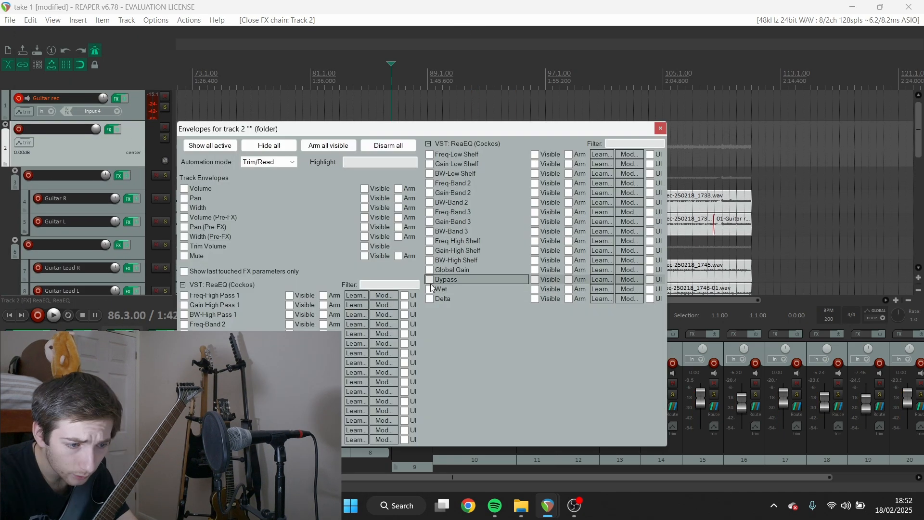
left_click(430, 283)
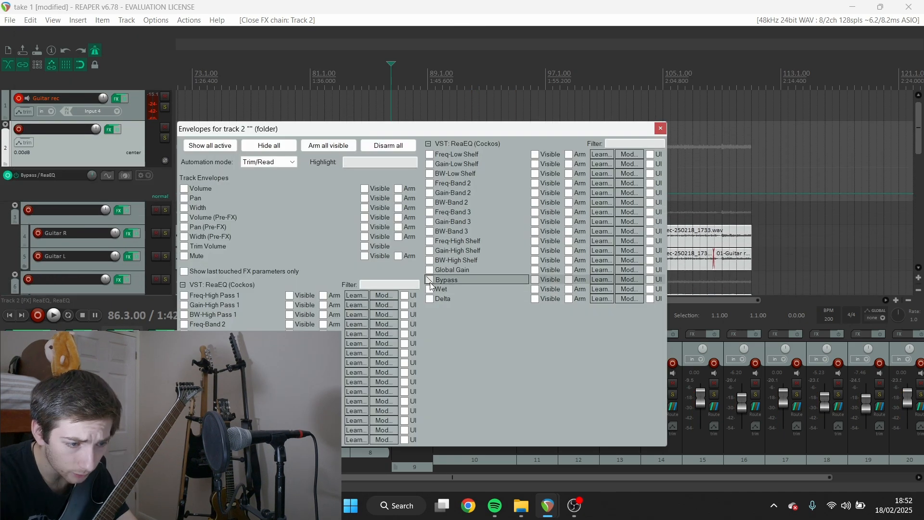
left_click(430, 280)
left_click(661, 129)
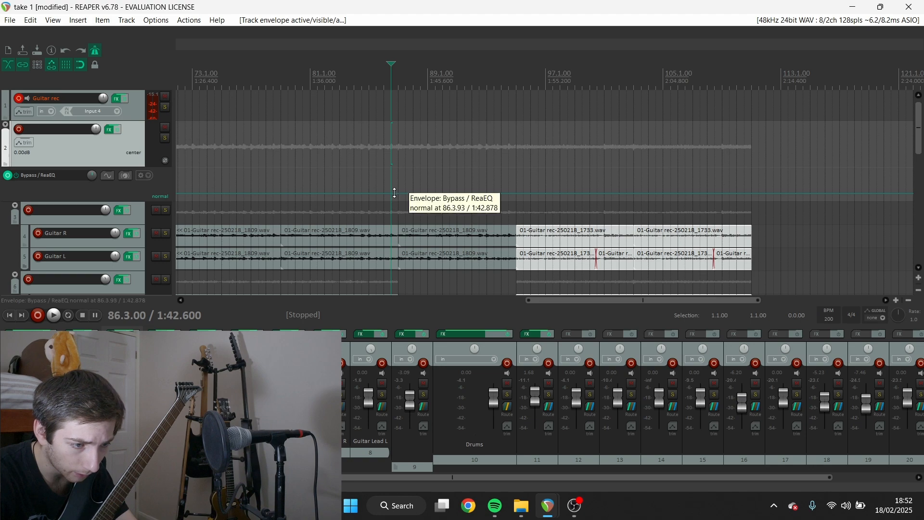
left_click(396, 191)
right_click(397, 192)
left_click(426, 224)
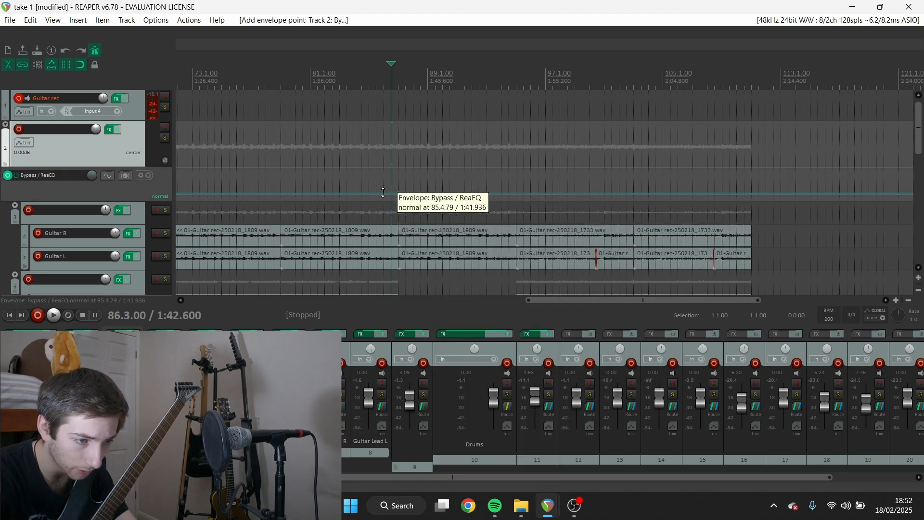
Automate the second ReaEQ's high-shelf frequency to sweep upward from about bar 93 to the top of its range at bar 95, and audition it
left_click(24, 142)
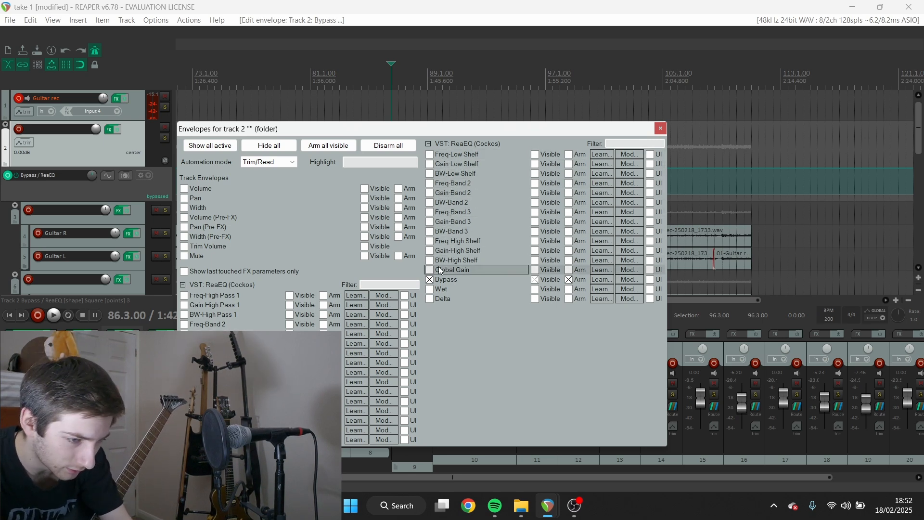
left_click(430, 241)
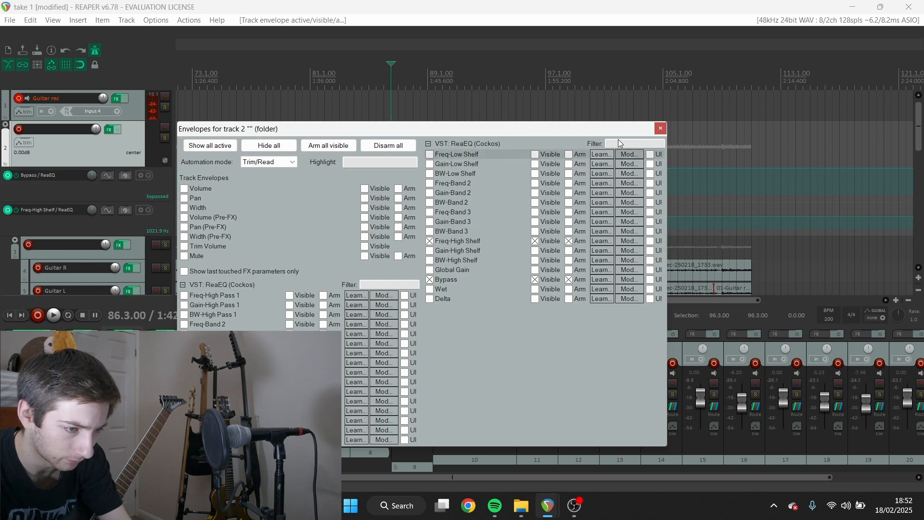
left_click(660, 128)
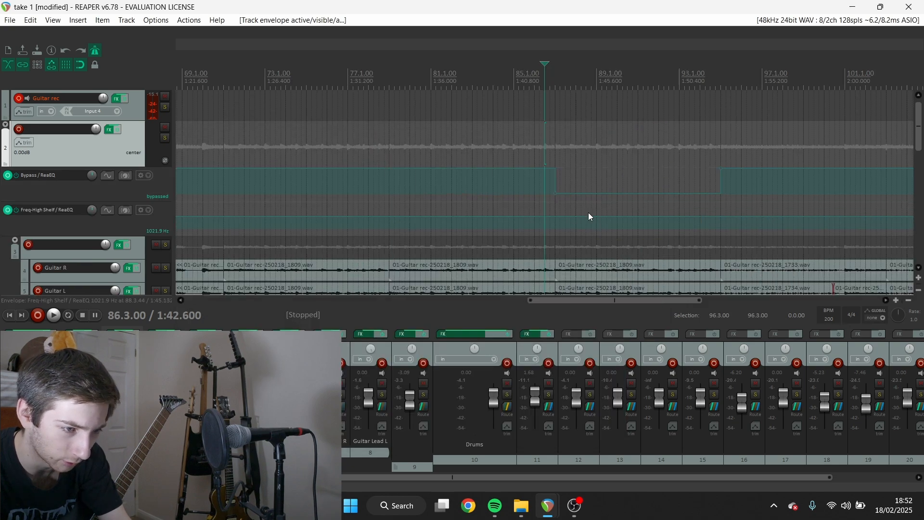
right_click(556, 216)
left_click(577, 235)
right_click(728, 218)
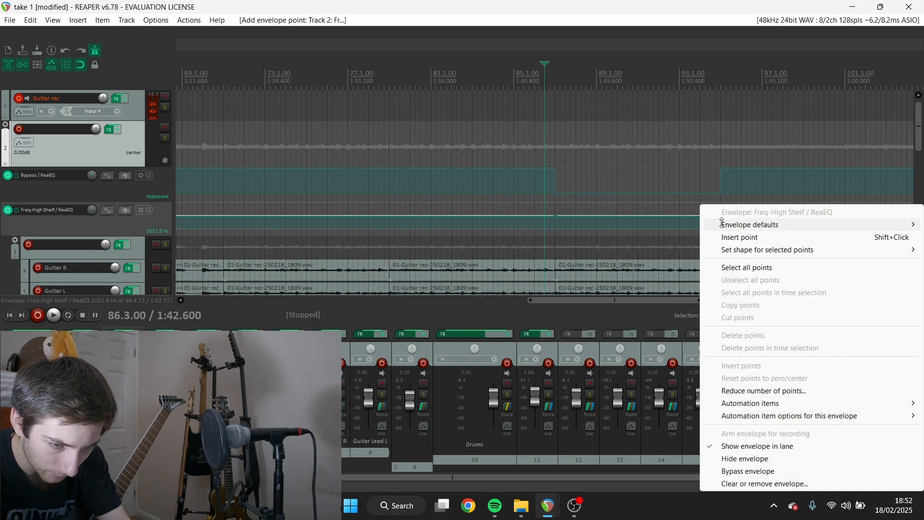
left_click(722, 238)
right_click(677, 223)
left_click(699, 232)
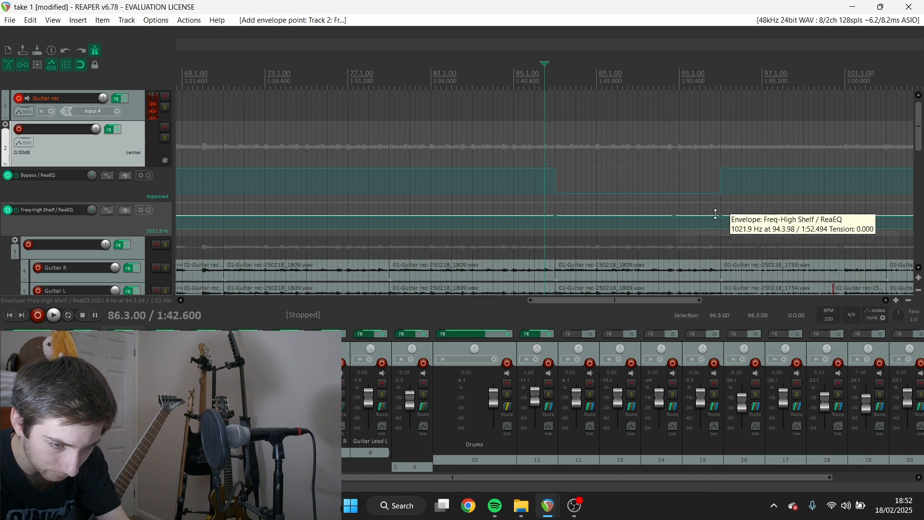
mouse_move(722, 215)
left_mouse_down()
mouse_move(722, 183)
mouse_move(722, 202)
left_mouse_up()
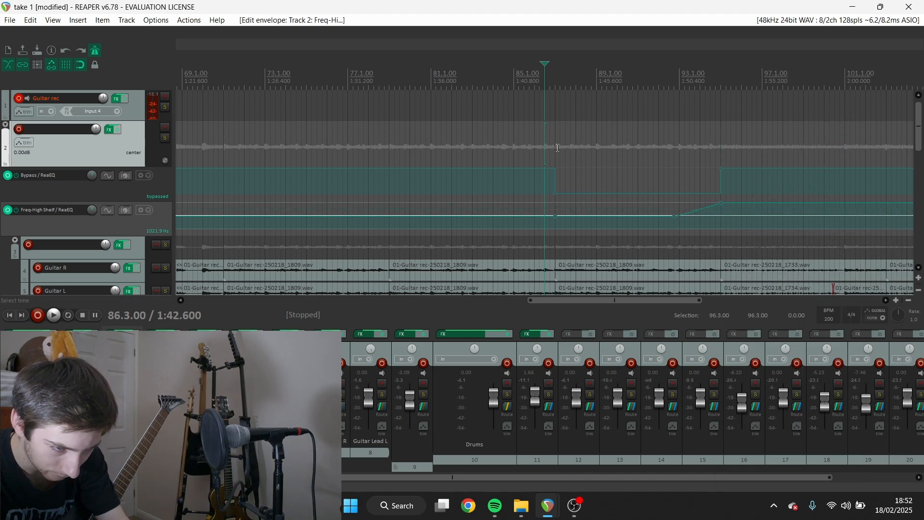
key("space")
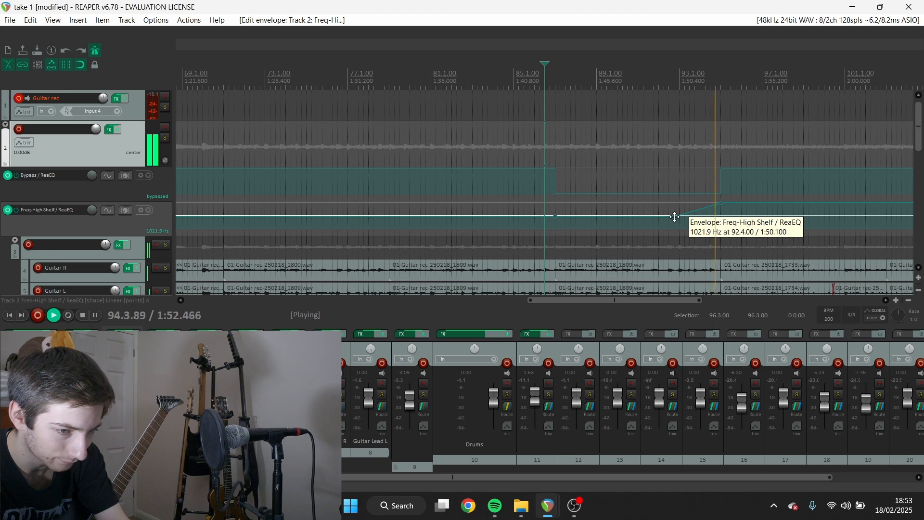
key("space")
Automate the second ReaEQ's low-shelf frequency with points at bars 87 and 95, lowering the bar 95 point to about 22.6 Hz
left_click(22, 144)
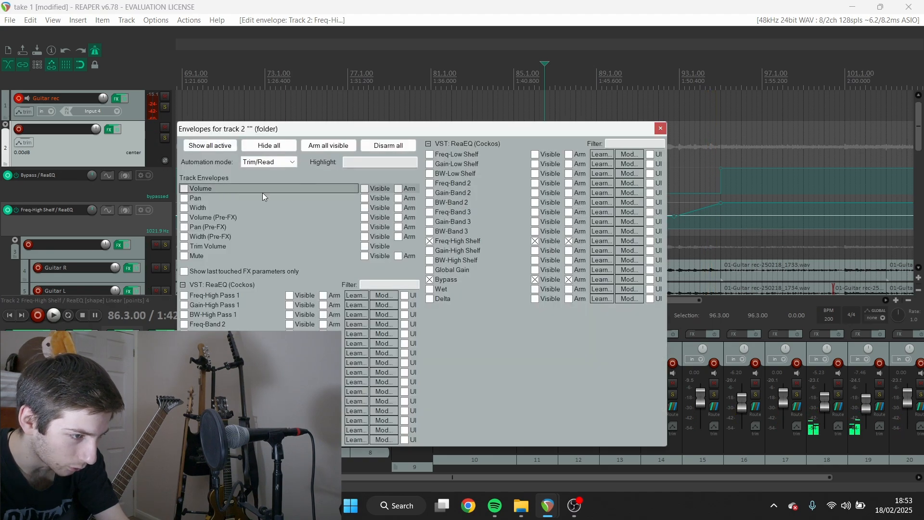
left_click(429, 154)
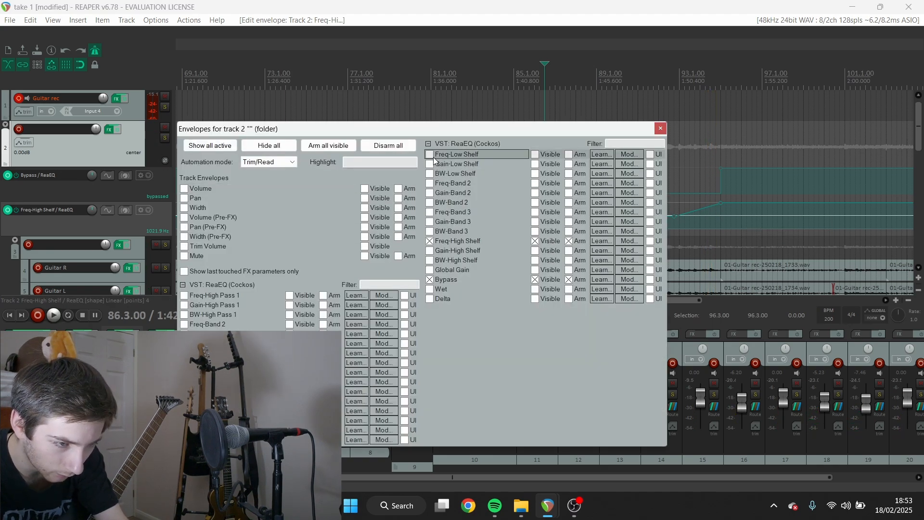
left_click(660, 129)
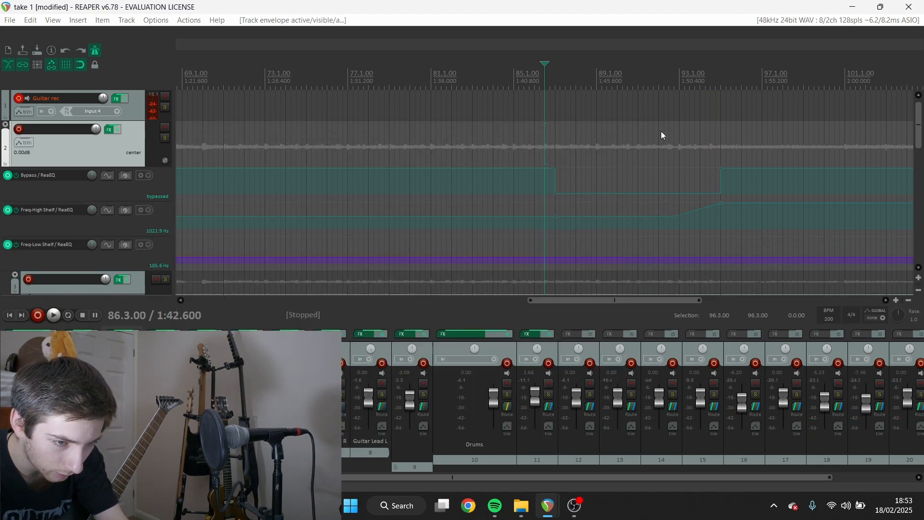
right_click(558, 260)
left_click(645, 237)
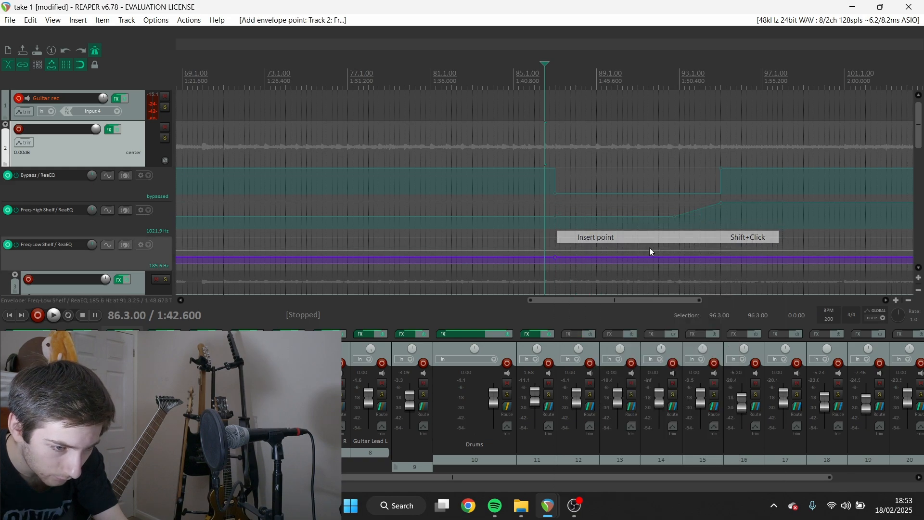
right_click(723, 260)
left_click(726, 238)
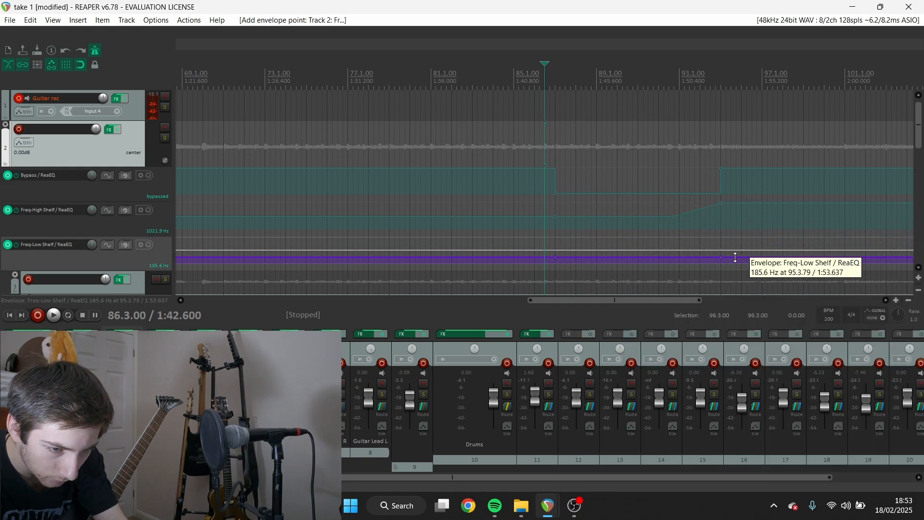
left_click_drag(739, 258, 736, 278)
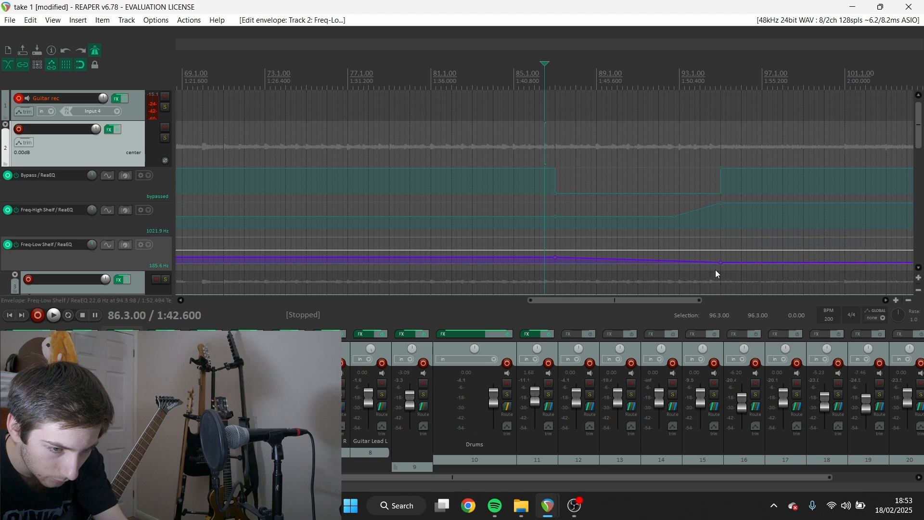
Add a low-shelf frequency point at bar 93 and raise it slightly while listening to the filtered section
right_click(680, 262)
left_click(688, 237)
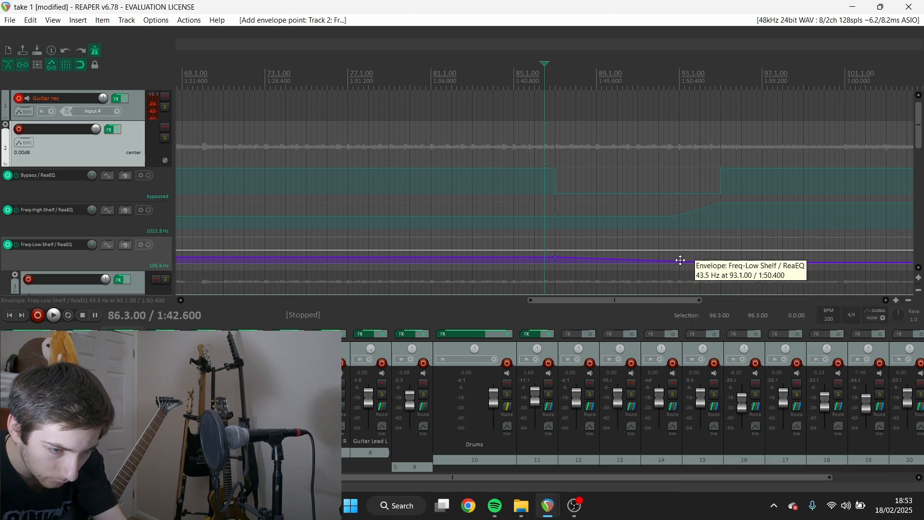
key("space")
left_click_drag(692, 259, 681, 260)
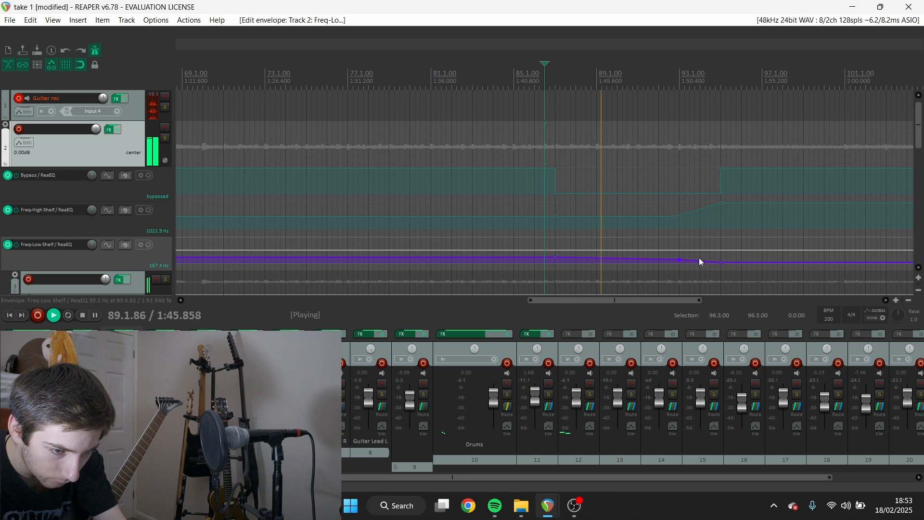
mouse_move(681, 260)
left_click_drag(681, 260, 680, 258)
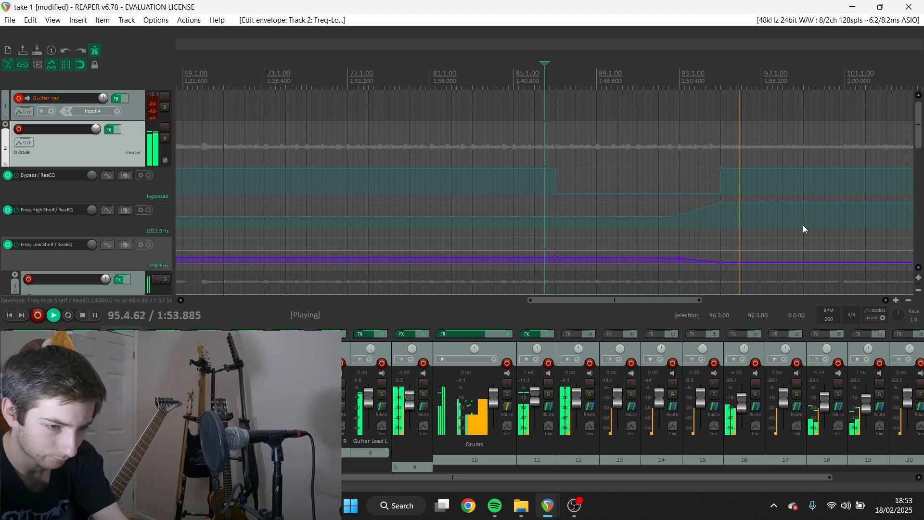
scroll(794, 209, "down", 3)
left_click_drag(919, 116, 920, 147)
key("space")
Hide all of the Track 2 folder's active envelopes and briefly play the arrangement
scroll(153, 162, "up", 1)
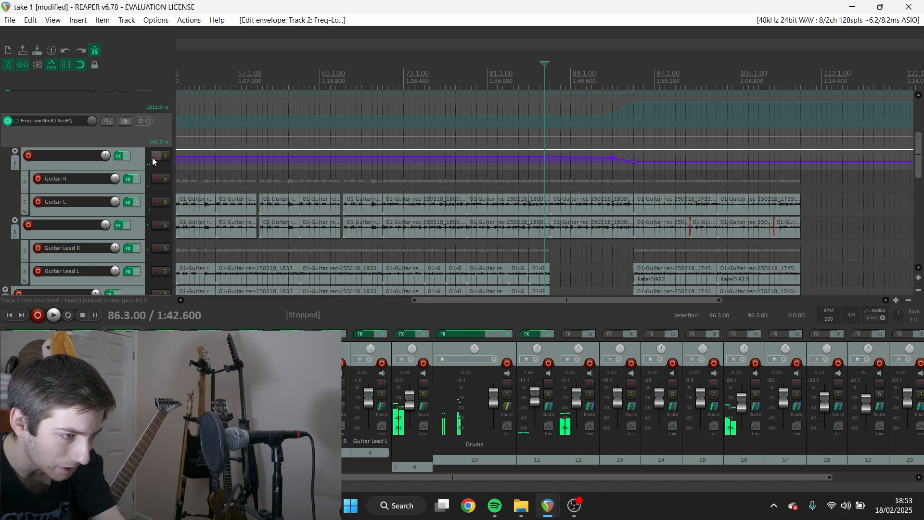
scroll(154, 162, "up", 4)
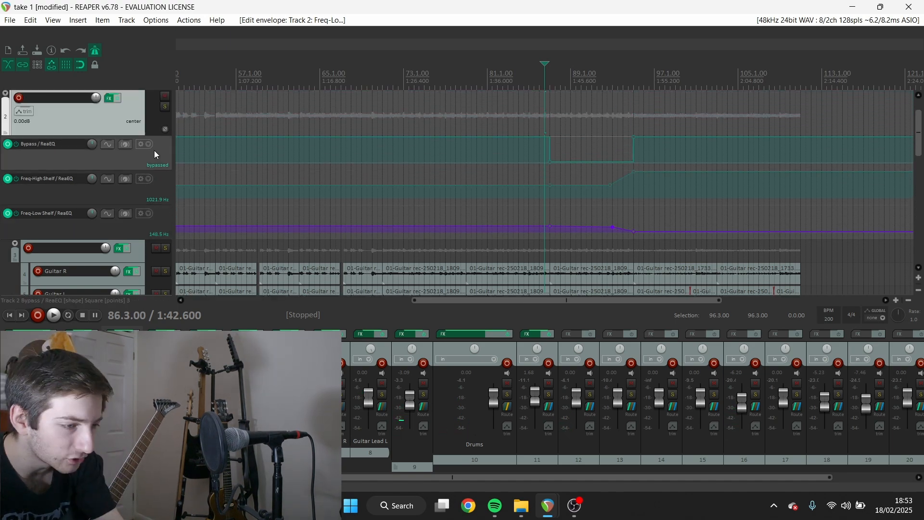
key("v")
key("v")
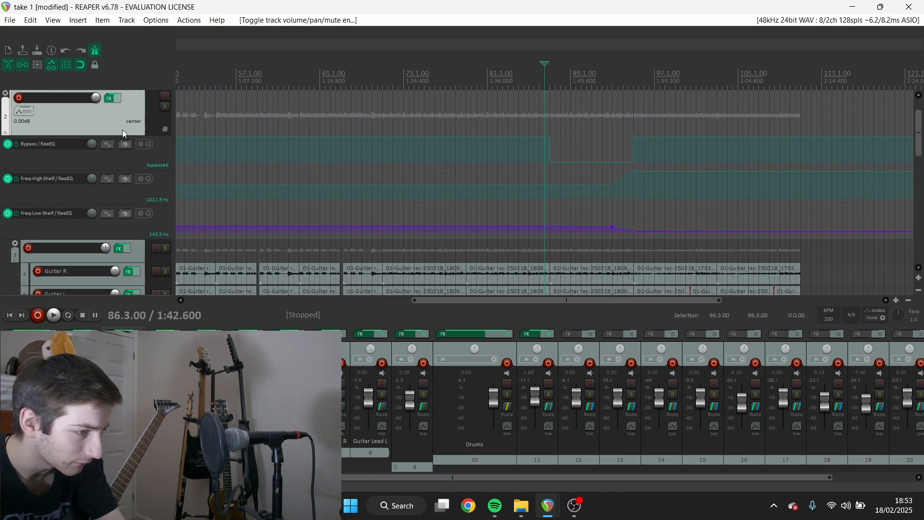
left_click(118, 154)
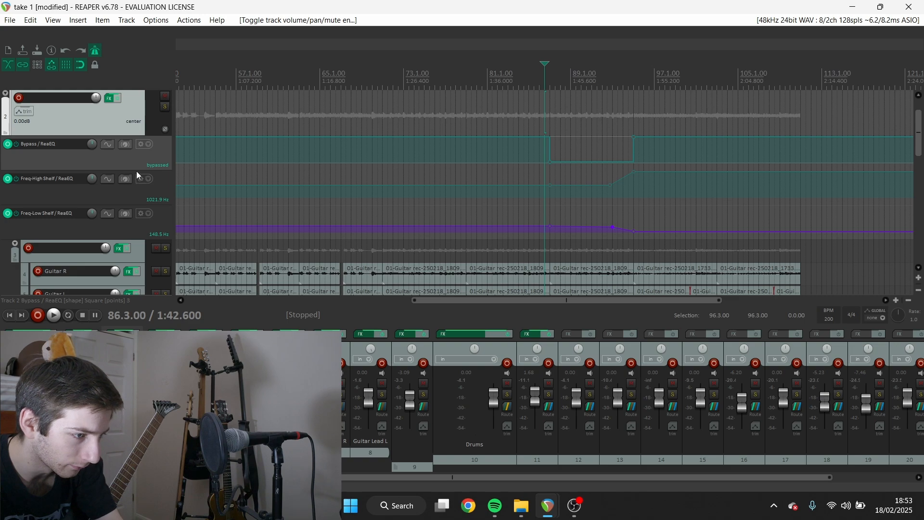
right_click(151, 169)
left_click(125, 114)
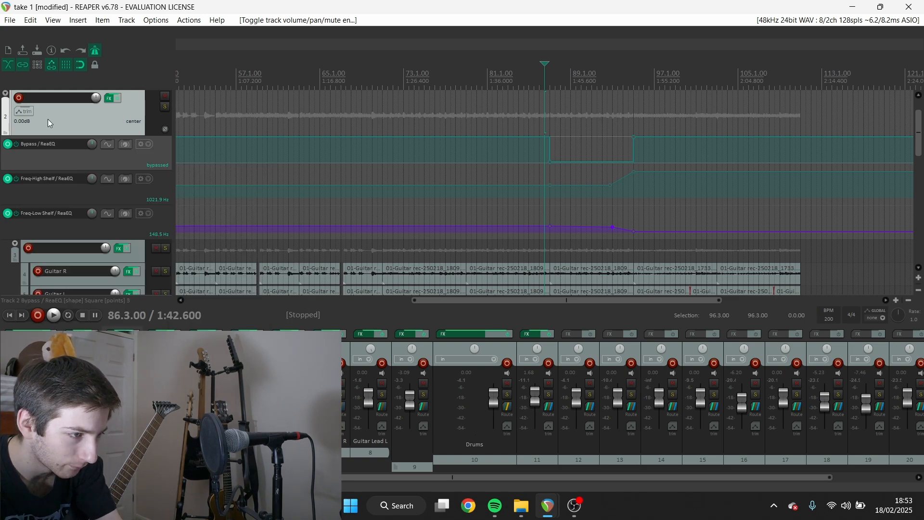
left_click(30, 114)
left_click(251, 115)
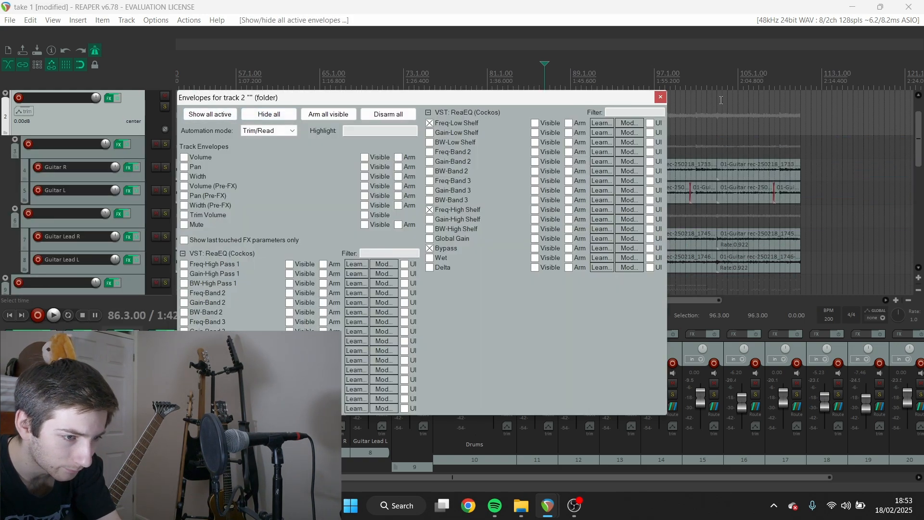
key("Escape")
key("space")
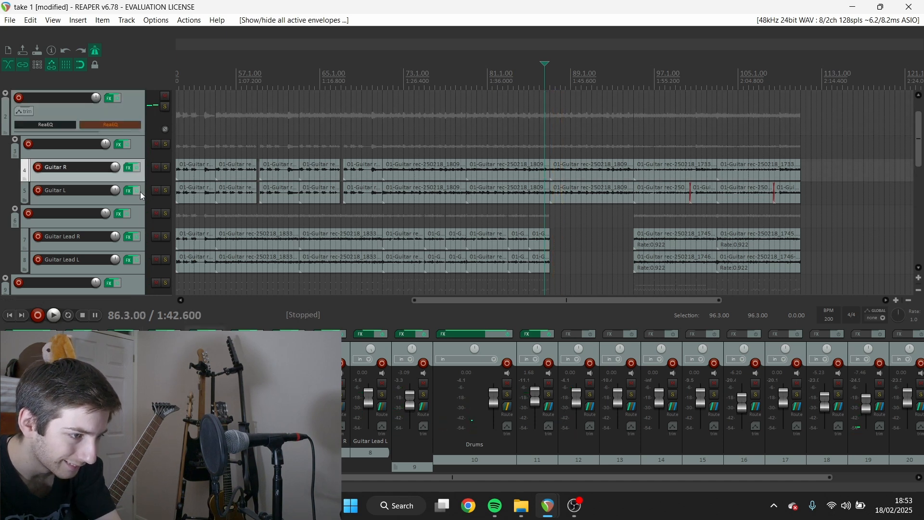
Duplicate the rhythm guitar folder together with its Guitar R and Guitar L tracks
left_click(137, 154)
left_click(132, 195, "shift")
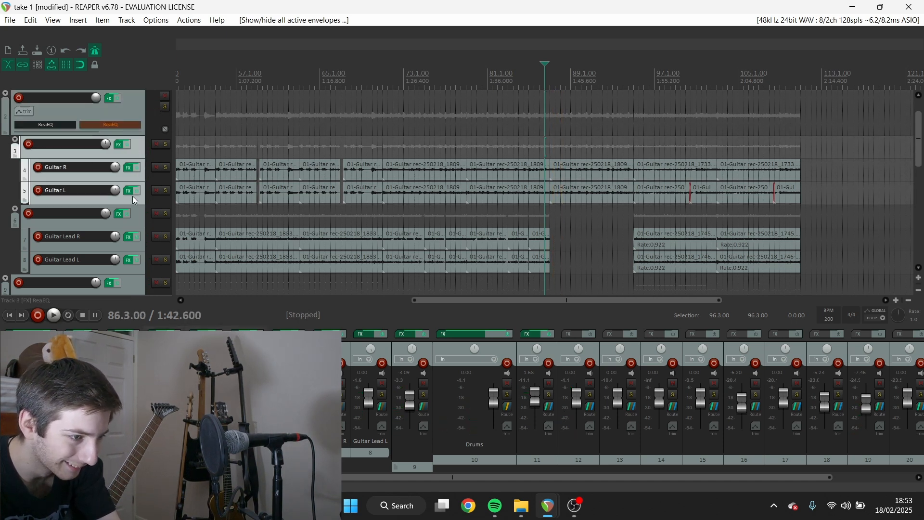
key("ctrl+v")
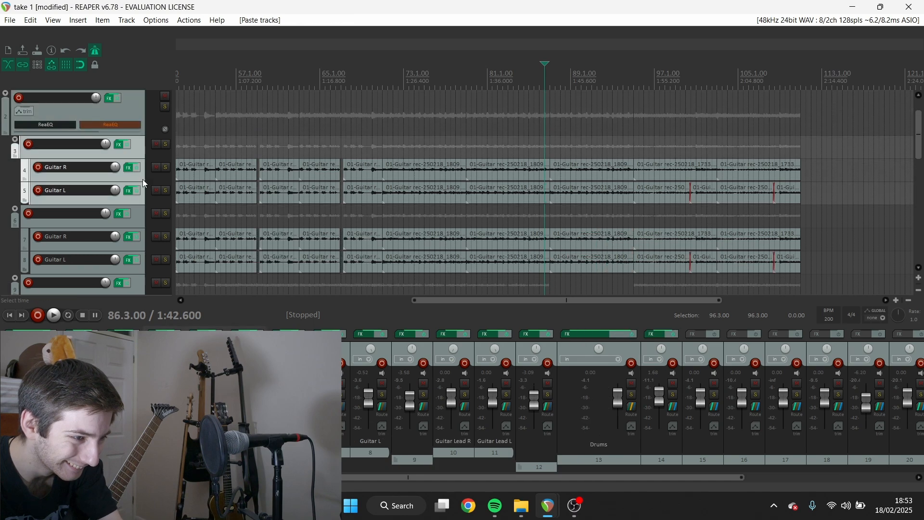
Clear all media items from Guitar R and Guitar L in the upper of the two rhythm guitar folders
scroll(524, 201, "down", 5)
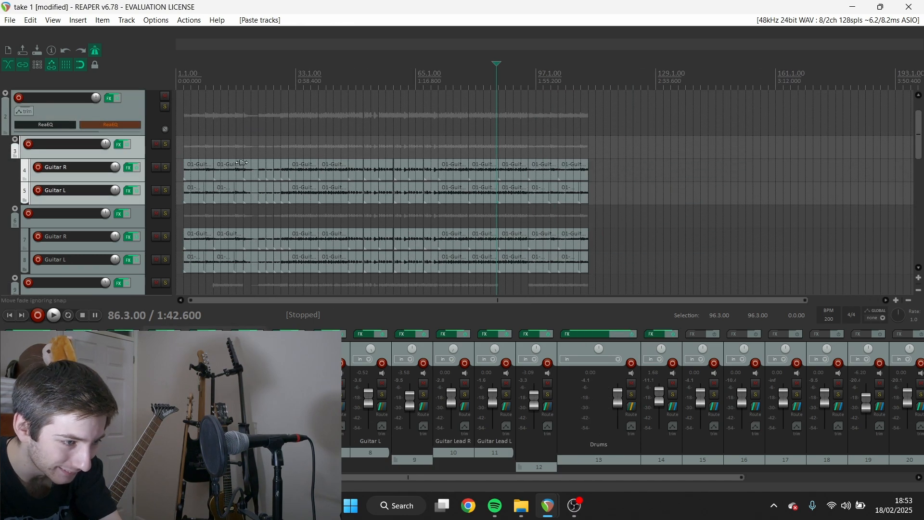
left_click_drag(185, 149, 528, 222)
key("ctrl+x")
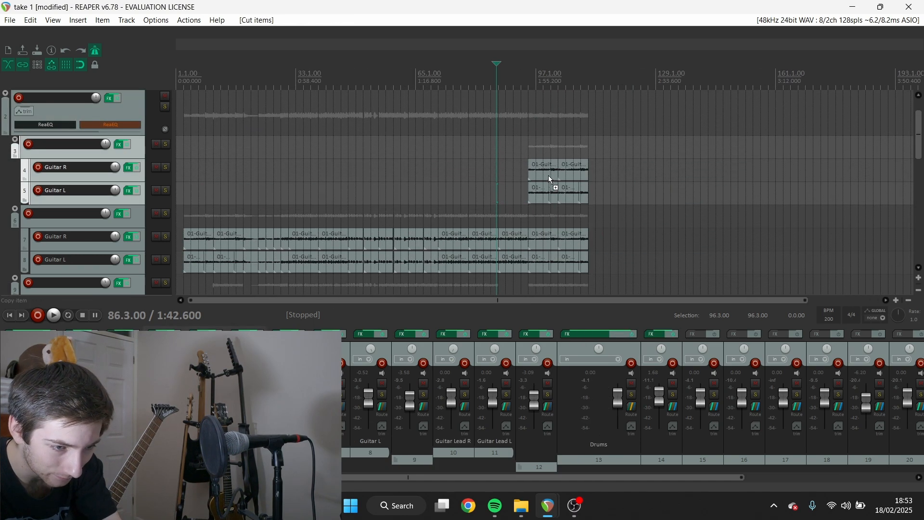
scroll(528, 151, "up", 4)
left_click_drag(554, 145, 687, 194)
key("ctrl+x")
Copy the lower Guitar R and L items from bars 87 to 95 to bar 95 on Track 3 and the track below, and audition them
left_click_drag(496, 225, 529, 267)
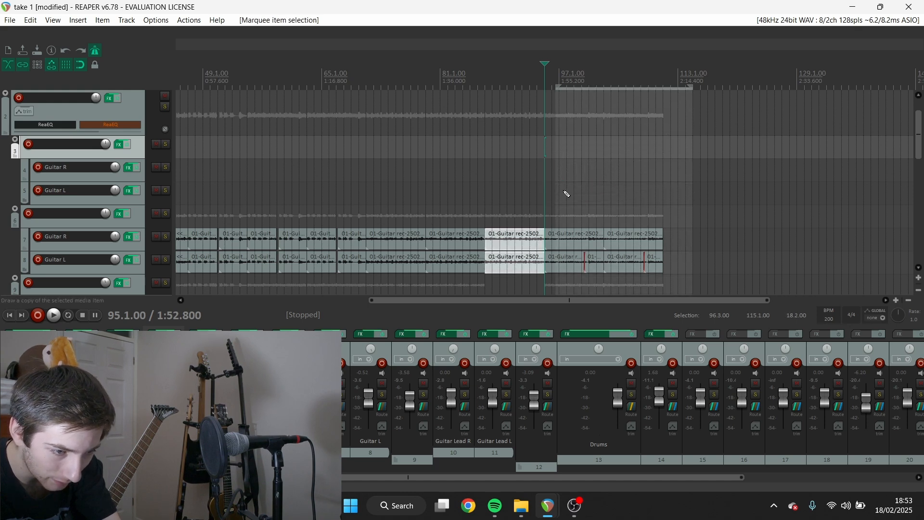
left_click(551, 158)
scroll(551, 158, "up", 3)
key("ctrl+v")
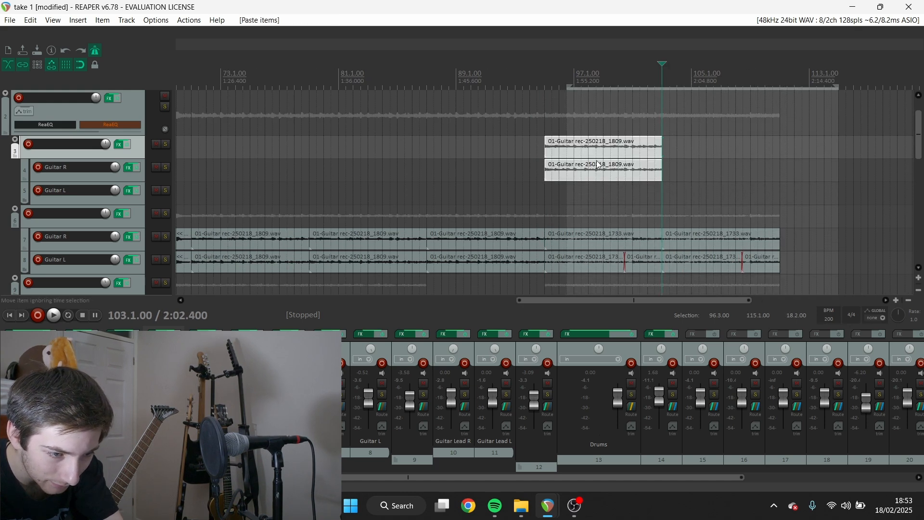
left_click(547, 143)
key("space")
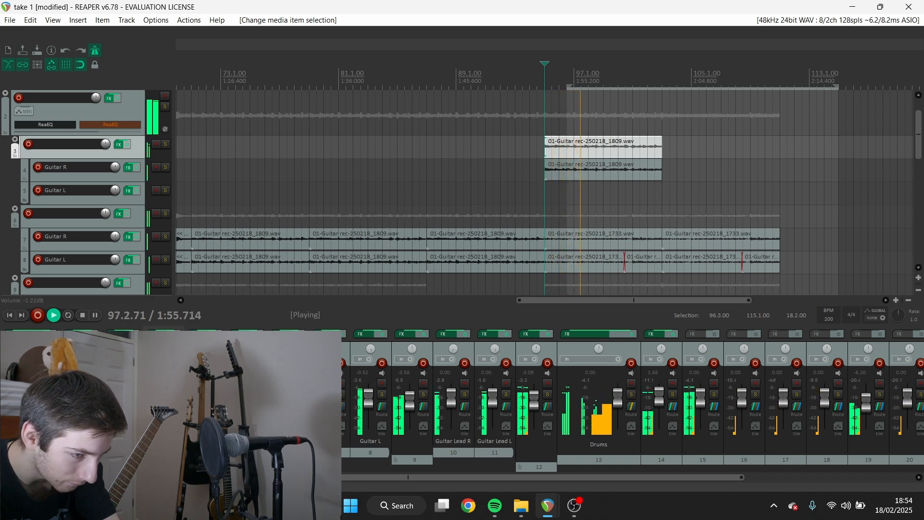
Move the two copied items at bar 95 down onto the upper Guitar R and Guitar L tracks
left_click_drag(557, 140, 584, 174)
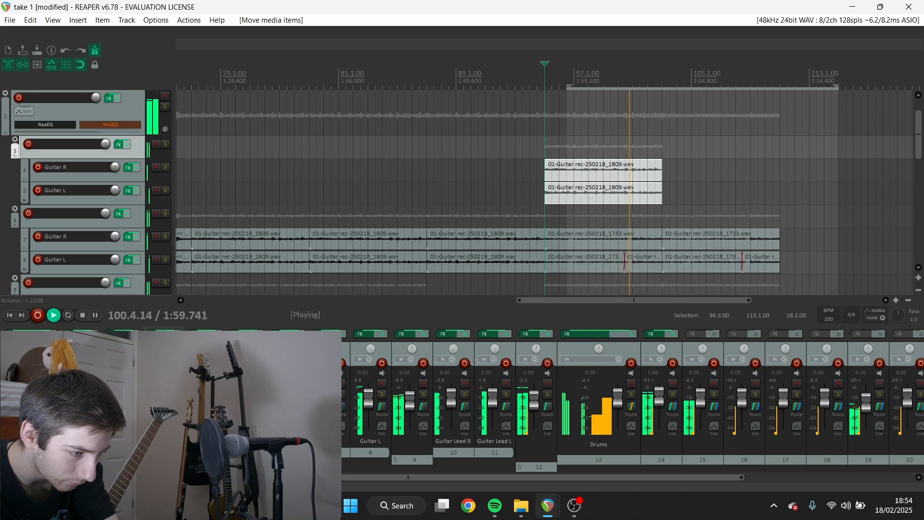
left_click(661, 168)
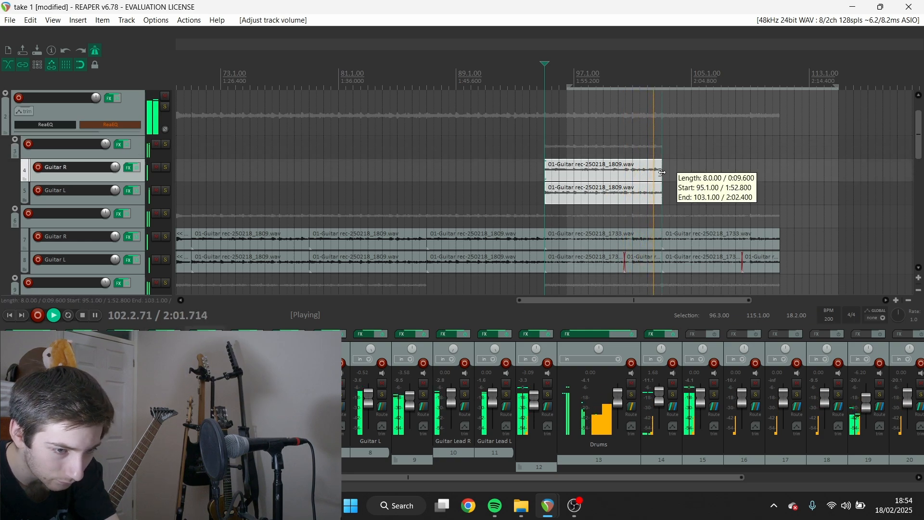
key("ctrl+v")
key("ctrl+z")
Delete the copied items from the upper Guitar R and Guitar L tracks and turn off the Track 2 folder's solo
left_click(655, 175)
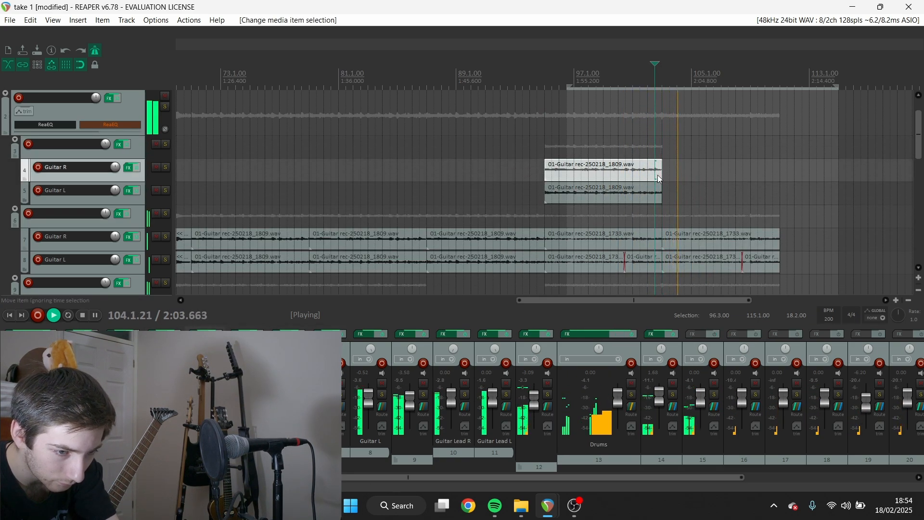
left_click_drag(656, 175, 653, 182)
key("ctrl+v")
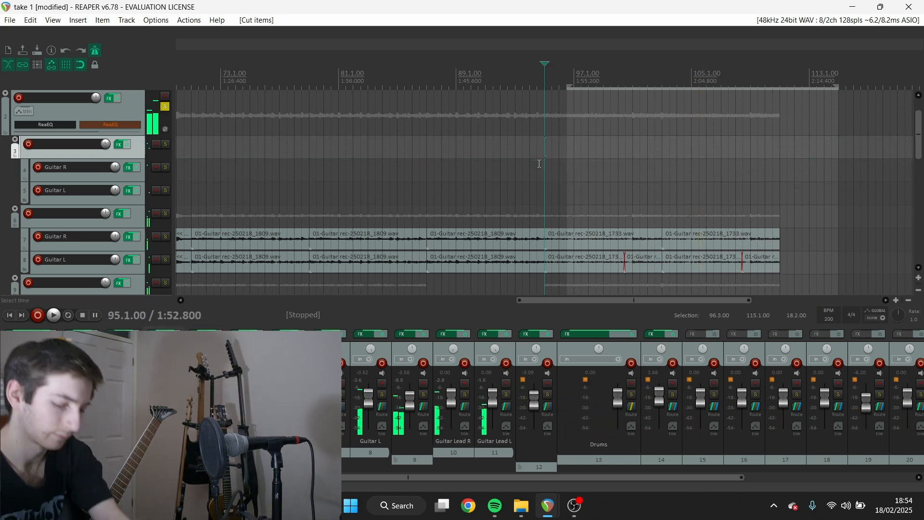
left_click(165, 106)
key("space")
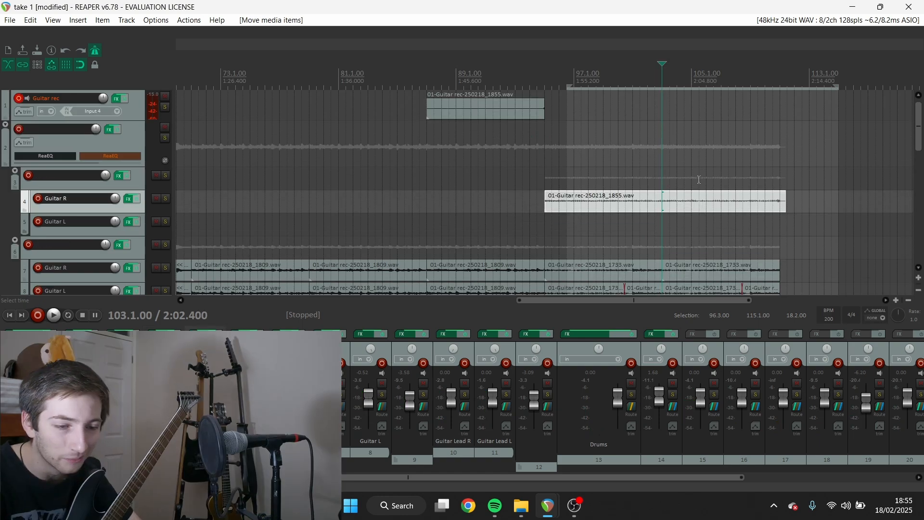
Split the Guitar R recording at bar 103, fit its second part on Guitar L from bar 95 to 103, and audition the folder soloed
key("s")
left_click_drag(686, 205, 568, 226)
left_click_drag(667, 219, 662, 219)
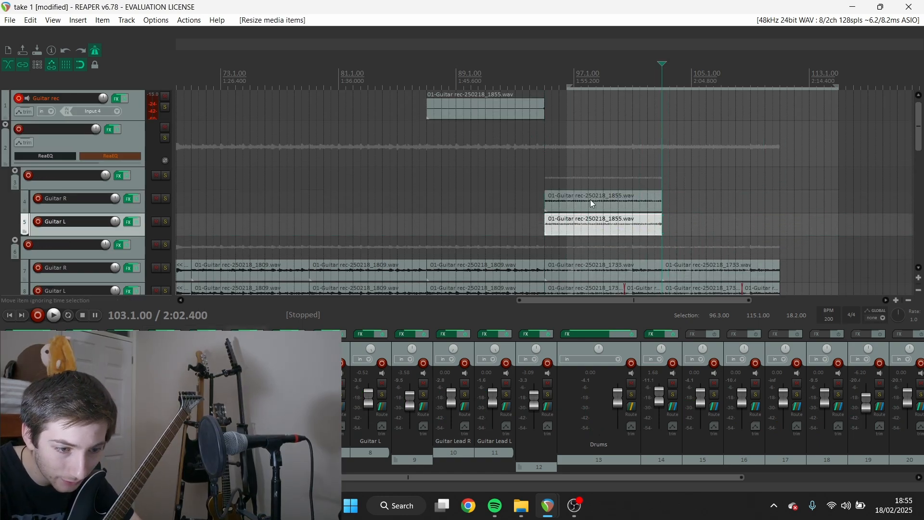
left_click(545, 197)
left_click(165, 175)
key("space")
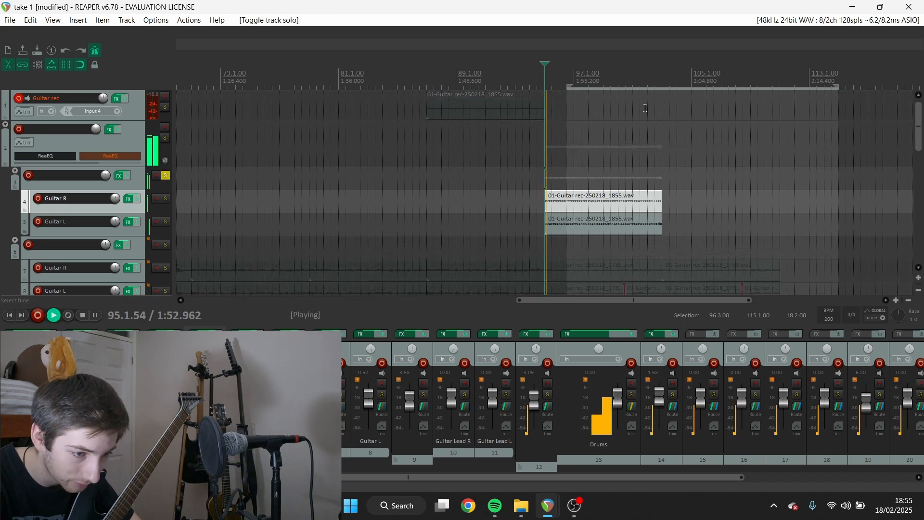
Delete the Guitar rec item between bars 87 and 95 and the upper Guitar L take at bar 95
left_click(537, 108)
key("ctrl+x")
scroll(775, 162, "up", 2)
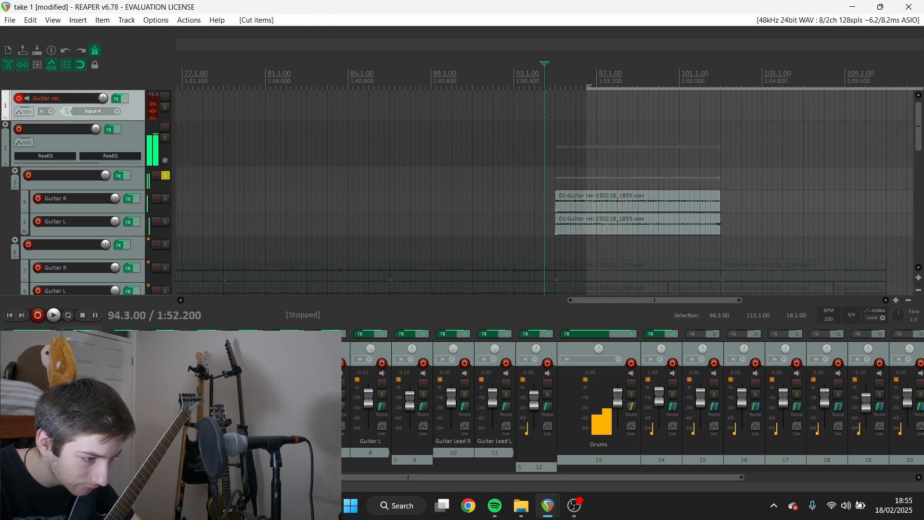
left_click(638, 225)
key("ctrl+x")
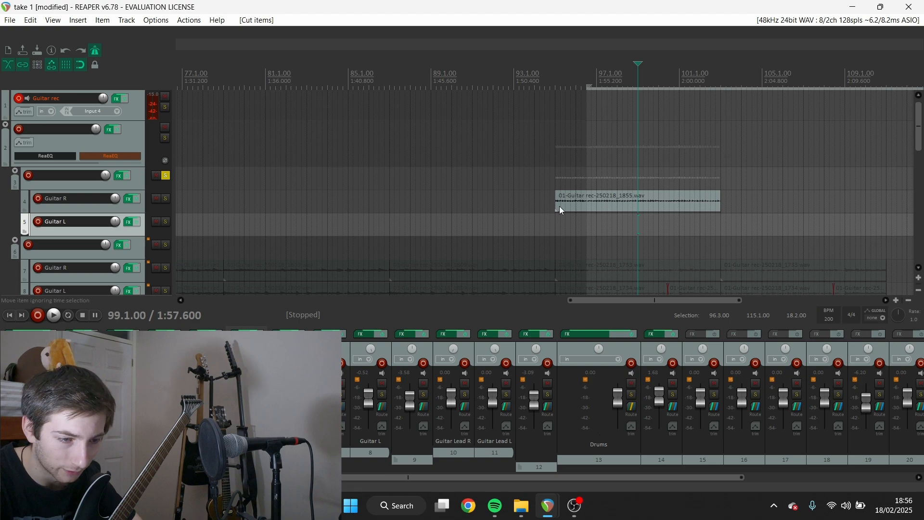
Audition the remaining upper Guitar R take from bar 95 and delete it
left_click(561, 208)
key("space")
scroll(660, 215, "up", 2)
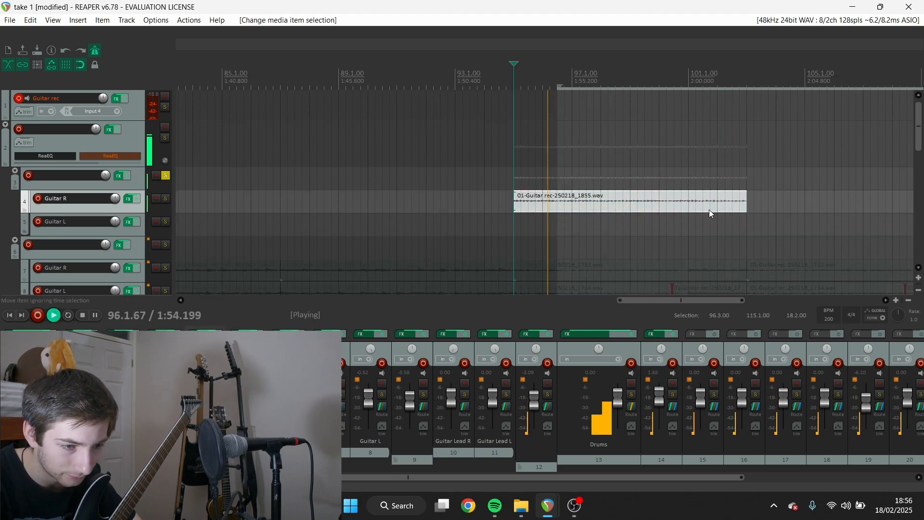
scroll(608, 207, "up", 2)
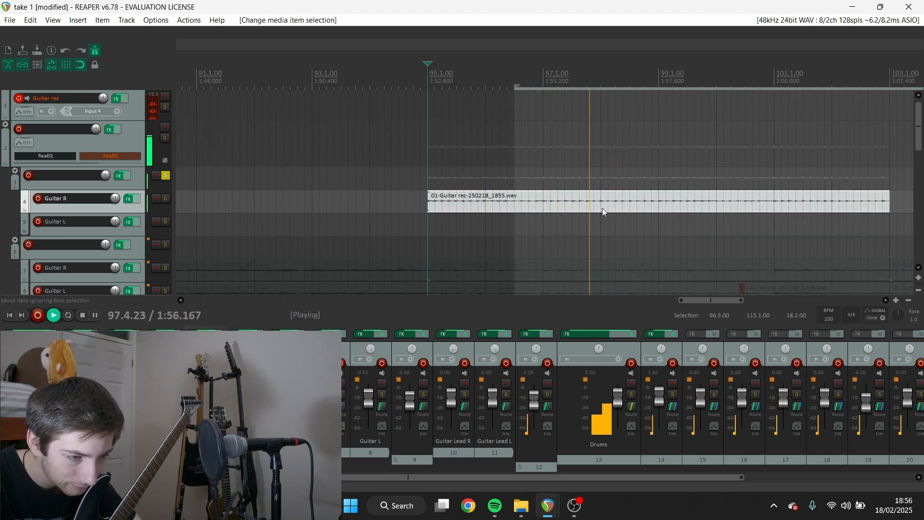
key("space")
left_click(582, 207)
key("ctrl+x")
scroll(582, 207, "down", 5)
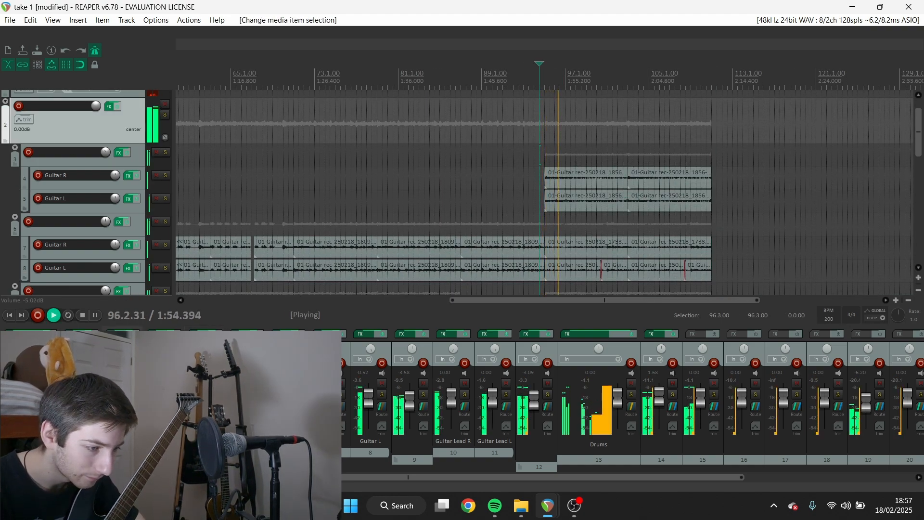
Change band 1 of the Track 3 folder's ReaEQ to a High Pass filter at 227.8 Hz
left_click(118, 152)
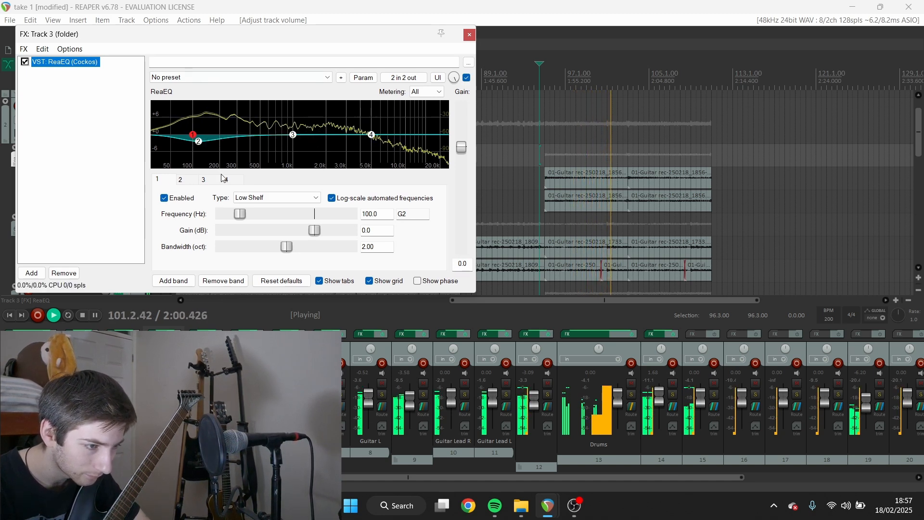
left_click(244, 198)
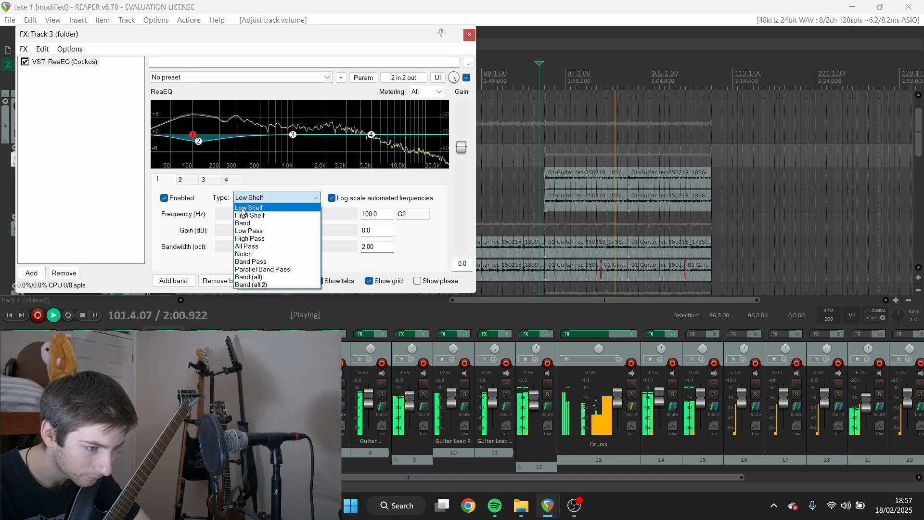
left_click(255, 239)
left_click_drag(193, 152, 224, 153)
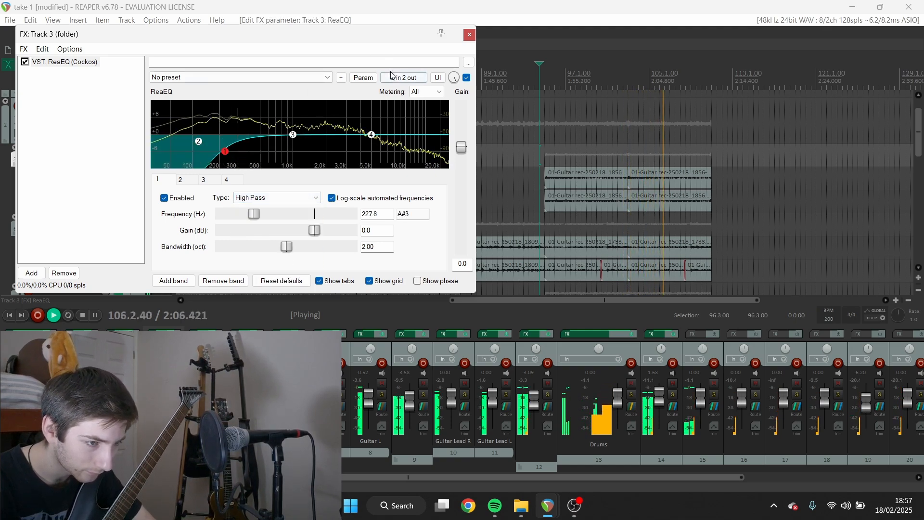
left_click(468, 35)
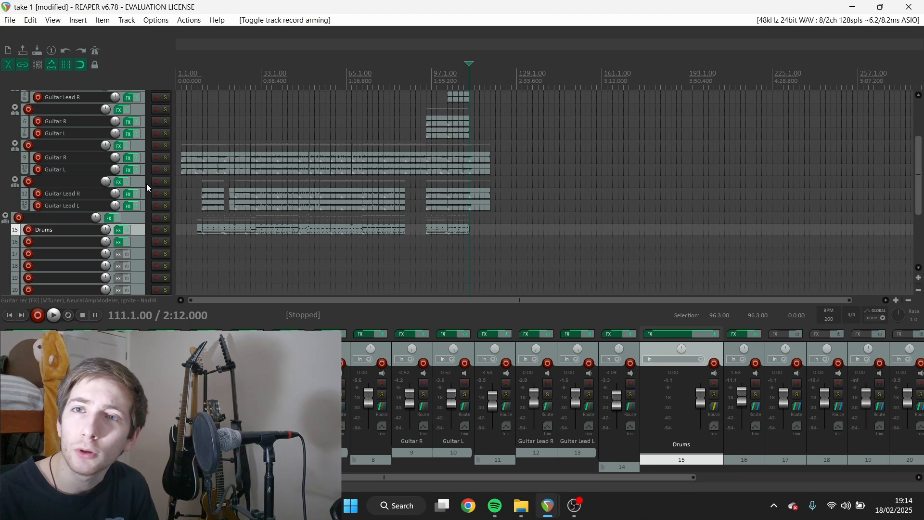
Add the Ample Bass P Lite II (x86) instrument to Track 2 and view its interface
scroll(145, 184, "up", 3)
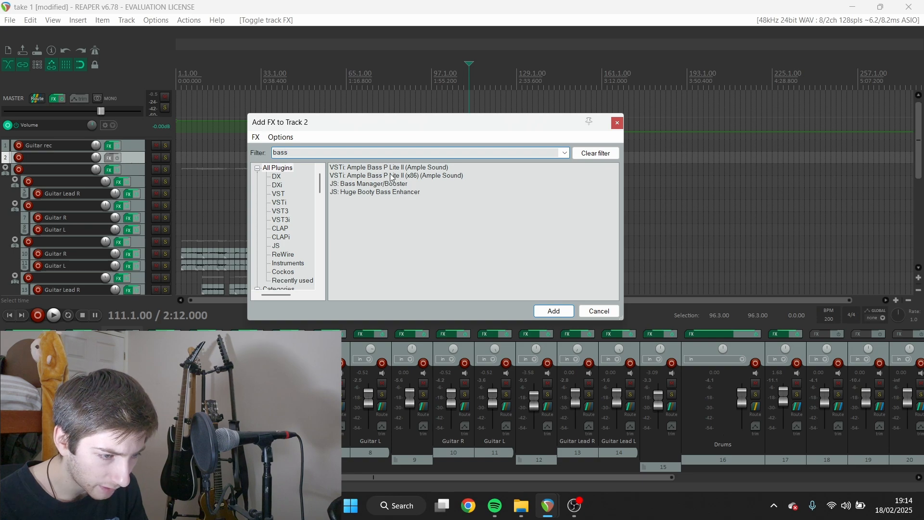
double_click(392, 175)
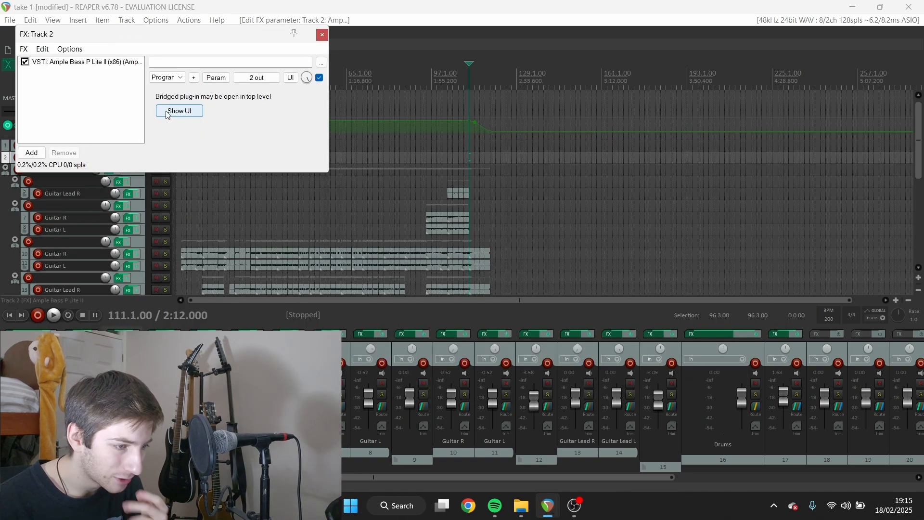
left_click(167, 113)
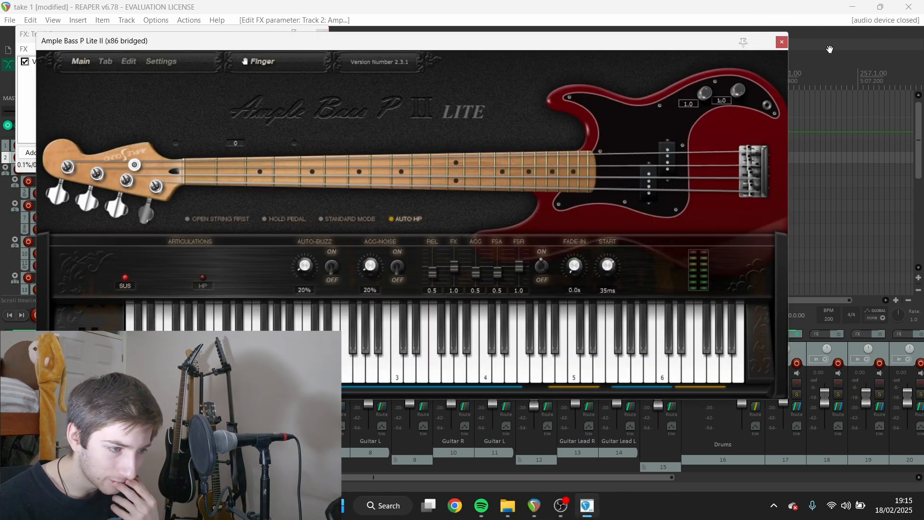
left_click(782, 44)
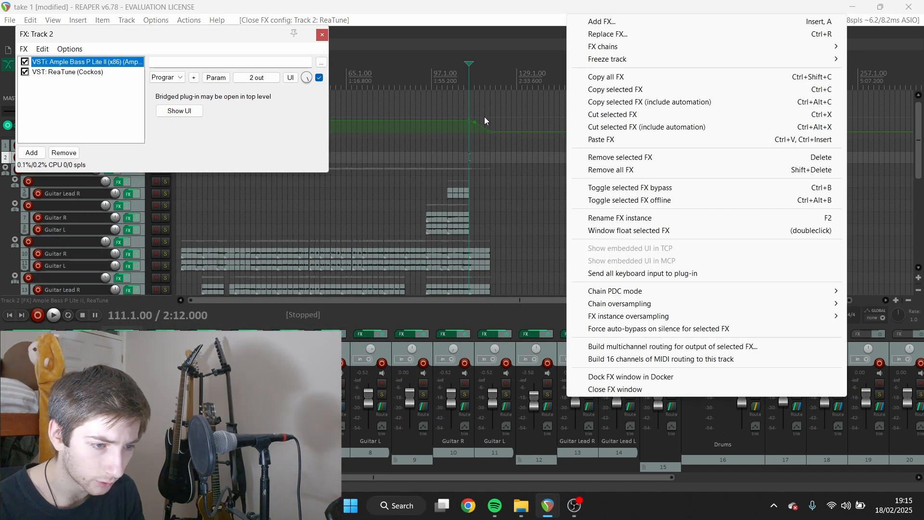
right_click(485, 121)
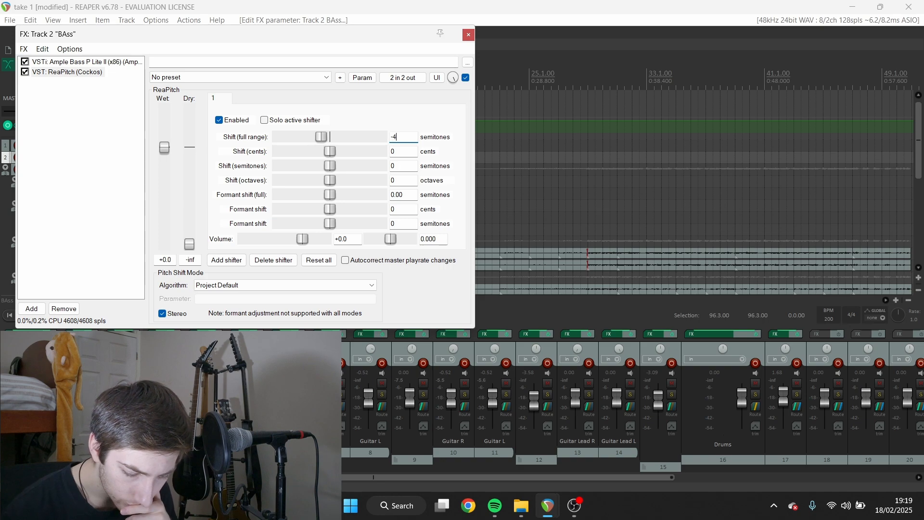
double_click(48, 62)
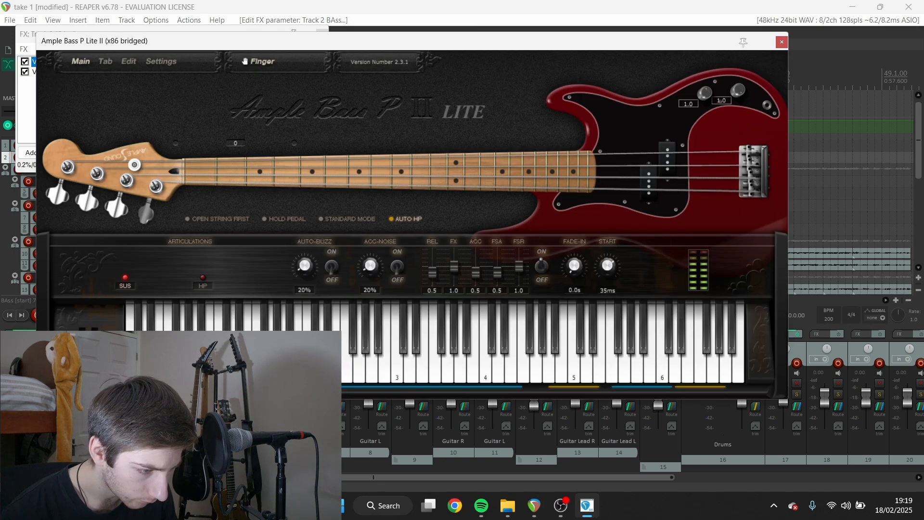
left_click(782, 42)
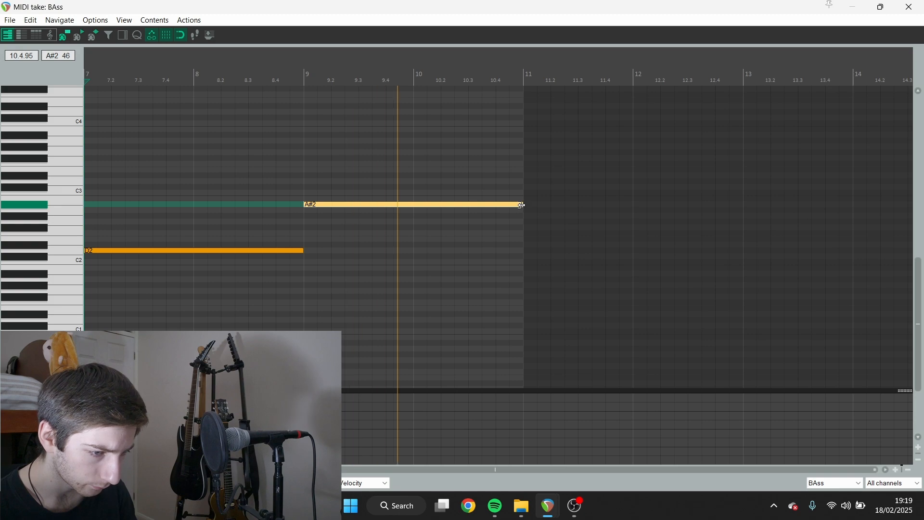
Shorten the A#2 bass note starting at bar 9 so it ends early in bar 10
left_click_drag(523, 205, 422, 215)
left_click(421, 214)
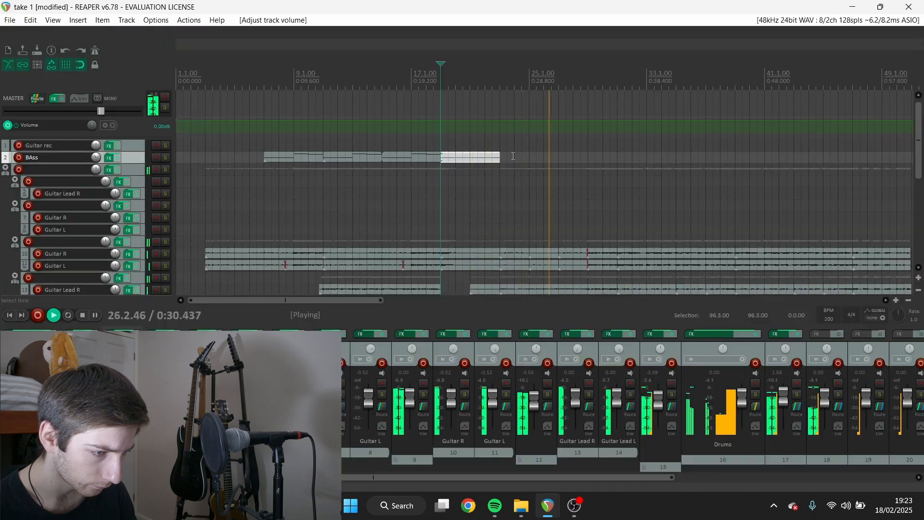
Build the bass line for bars 31 to 39 from repeated short notes, moving notes from A#2 to G2 and pasting copies
scroll(625, 173, "up", 5)
left_click_drag(776, 159, 576, 163)
double_click(561, 157)
mouse_move(384, 203)
left_mouse_down()
mouse_move(385, 174)
mouse_move(386, 221)
left_mouse_up()
scroll(664, 210, "down", 4)
key("ctrl+v")
scroll(638, 241, "up", 1)
key("ctrl+v")
scroll(855, 173, "down", 2)
key("ctrl+v")
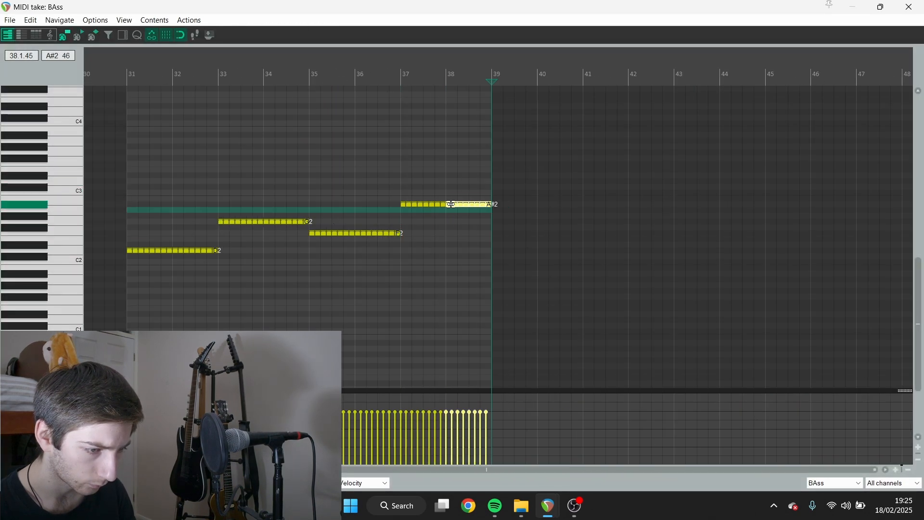
Insert and lengthen a D2 note in the bass MIDI item and raise a G2 note to A#2
scroll(197, 212, "up", 1)
left_click(105, 244)
scroll(105, 244, "up", 2)
double_click(382, 250)
left_click_drag(429, 251, 450, 250)
mouse_move(594, 222)
left_mouse_down()
mouse_move(614, 221)
mouse_move(592, 204)
left_mouse_up()
Add the G2, F2 and A#2 notes to the selection and finish editing the bass MIDI item
scroll(613, 257, "up", 3)
scroll(480, 241, "down", 1)
left_click(452, 221, "ctrl")
left_click(672, 233, "ctrl")
left_click(890, 205, "ctrl")
scroll(761, 231, "down", 1)
scroll(626, 221, "right", 5)
scroll(441, 212, "up", 2)
scroll(609, 228, "up", 1)
double_click(609, 210)
key("Escape")
Extend the BAss track's items to bar 47 and play the song from bar 7
left_click_drag(587, 160, 753, 189)
scroll(214, 212, "down", 2)
left_click(235, 157)
key("space")
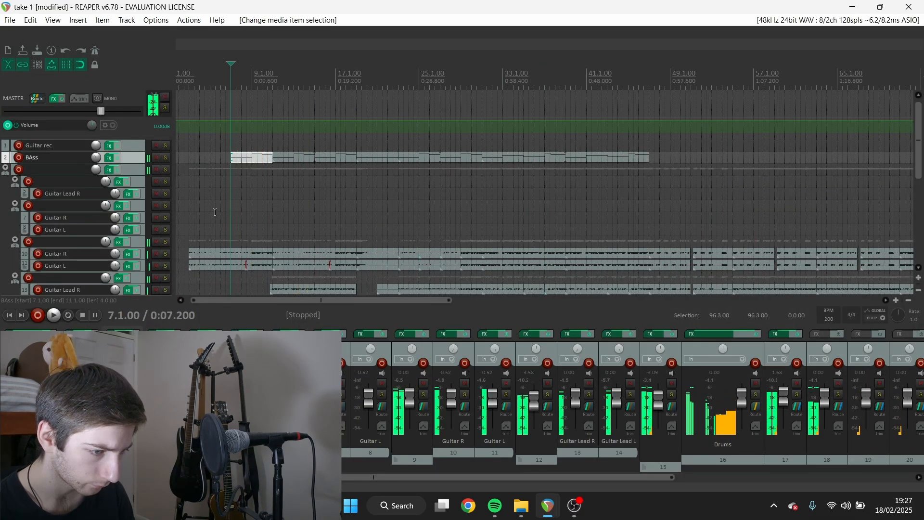
Check the BAss item after bar 11 and raise a note from A2 to C3 in the item near bar 29
double_click(289, 157)
key("Escape")
double_click(462, 157)
left_click_drag(534, 210, 534, 191)
key("Escape")
Listen to the BAss track soloed, then restore the full mix
left_click(165, 157)
key("space")
left_click(165, 157)
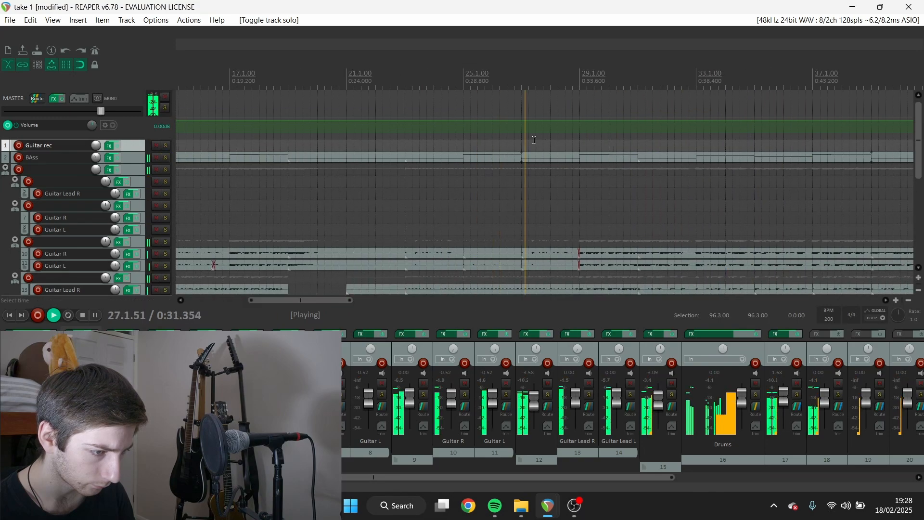
Inspect the notes of the BAss item after bar 25 and listen to the arrangement from around bar 22
left_click(448, 157)
double_click(489, 159)
left_click(757, 204)
key("Escape")
left_click(397, 136)
scroll(398, 140, "down", 4)
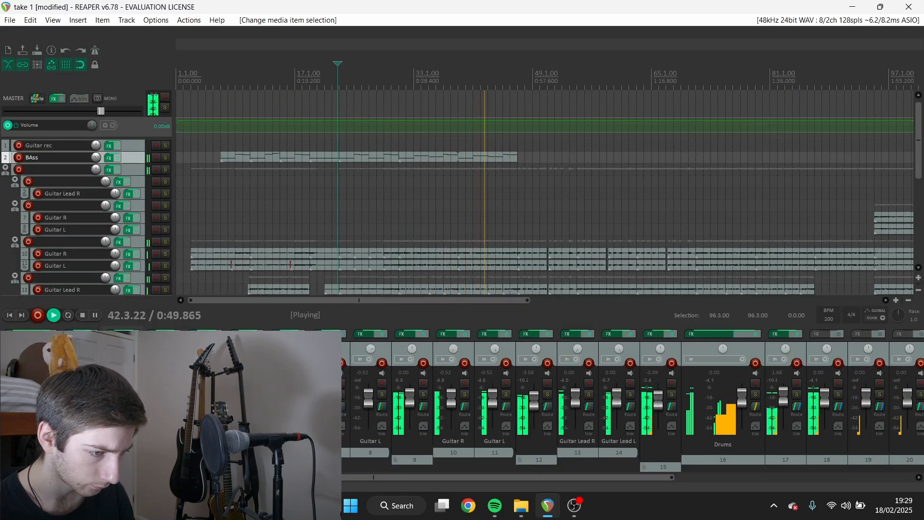
Extend the BAss part with copied items up to bar 87
key("space")
scroll(525, 154, "up", 5)
left_click(532, 152)
left_click_drag(532, 152, 588, 171)
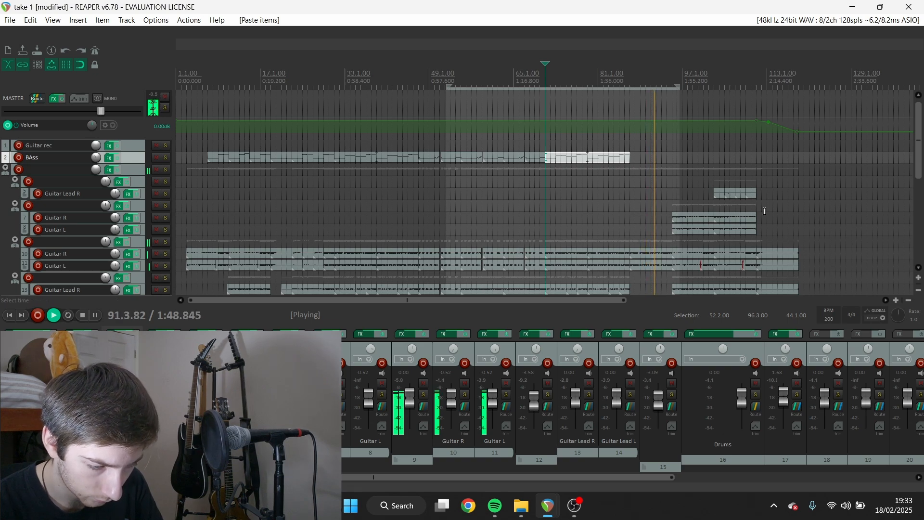
Cut the lower Guitar R and Guitar L items between bars 87 and 95
scroll(922, 131, "down", 3)
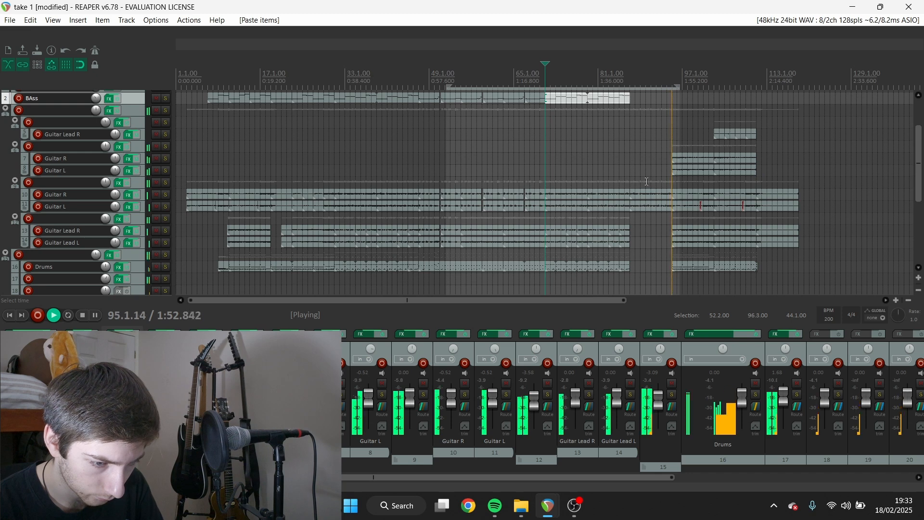
left_click_drag(658, 212, 703, 207)
key("ctrl+x")
key("space")
Play from bar 95 and compare the mix with the upper Guitar R and L folder muted and unmuted
left_click(675, 157)
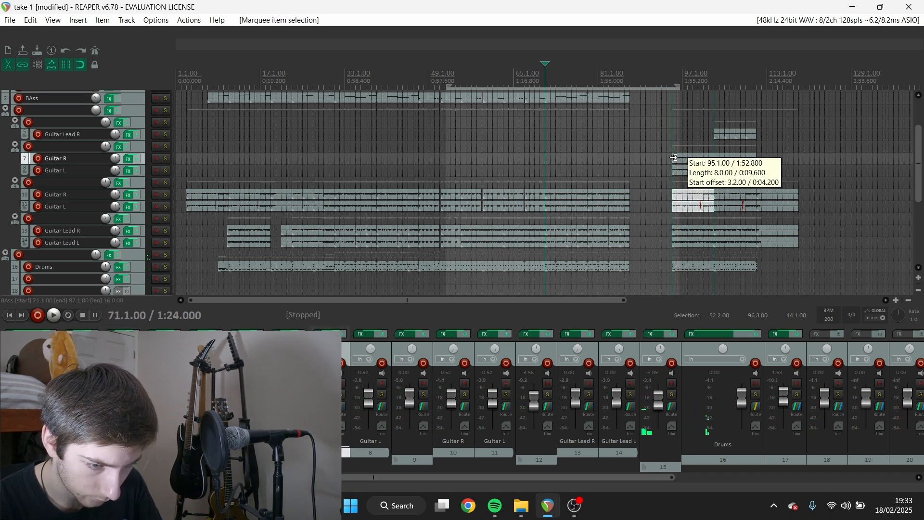
key("space")
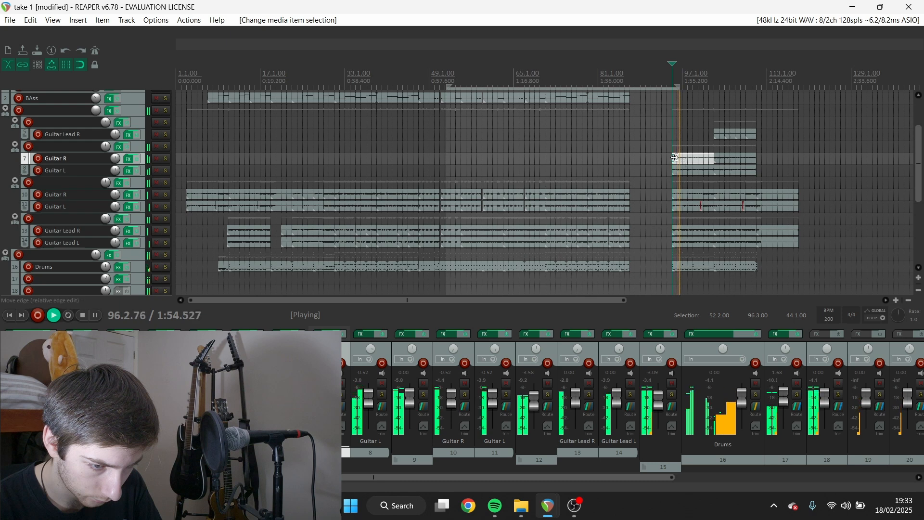
left_click(157, 146)
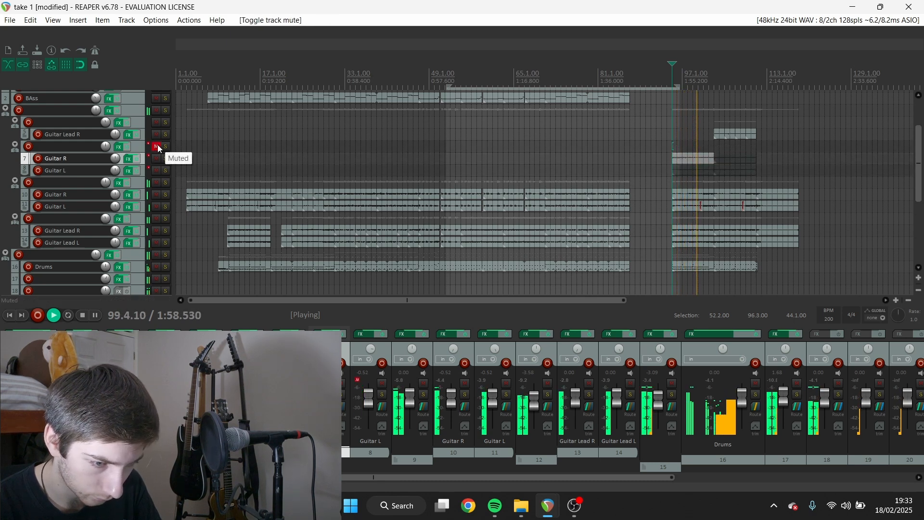
left_click(159, 146)
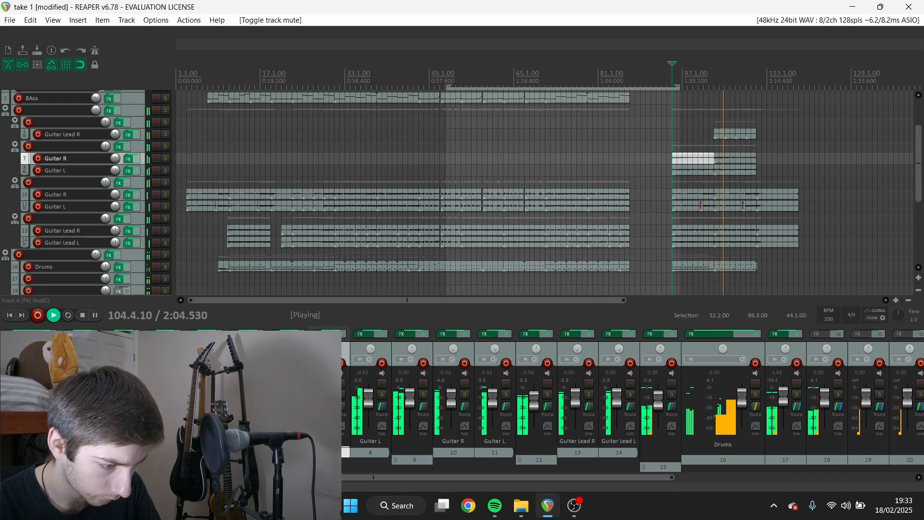
key("space")
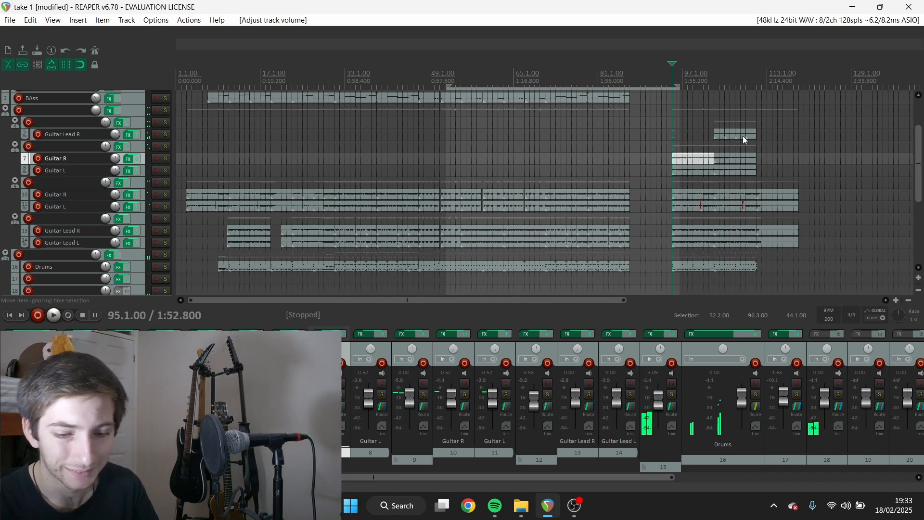
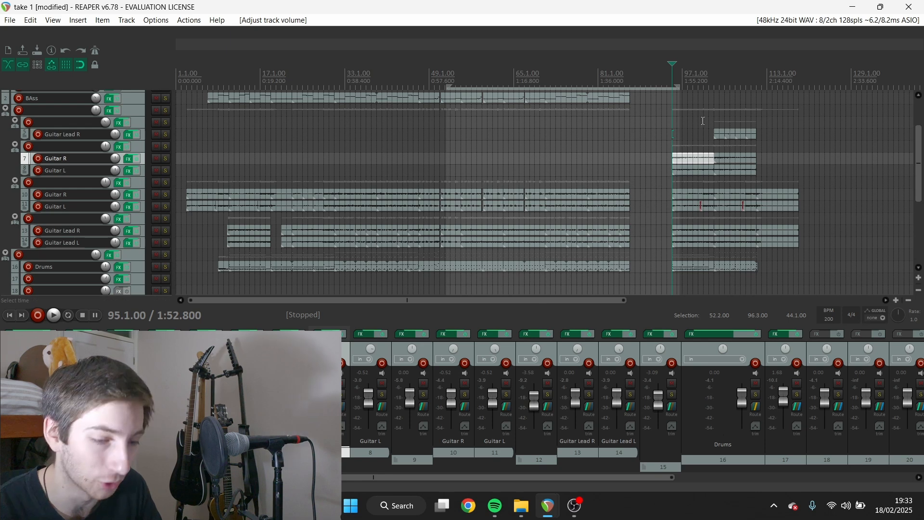
Play the arrangement from bar 103, where the upper Guitar Lead R items begin
left_click(716, 135)
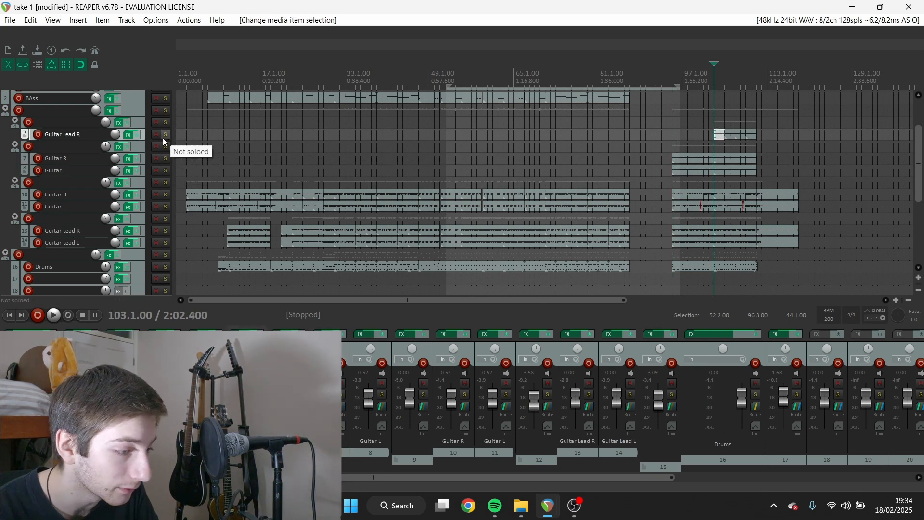
key("space")
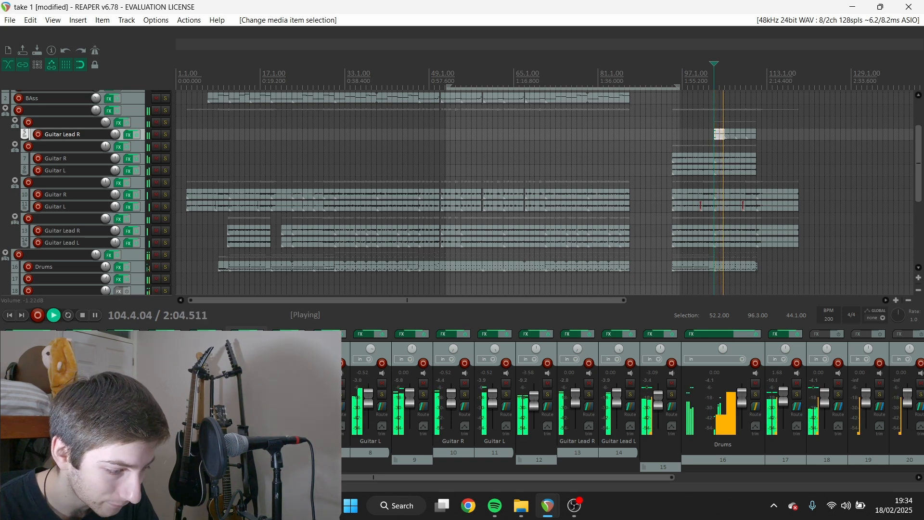
key("space")
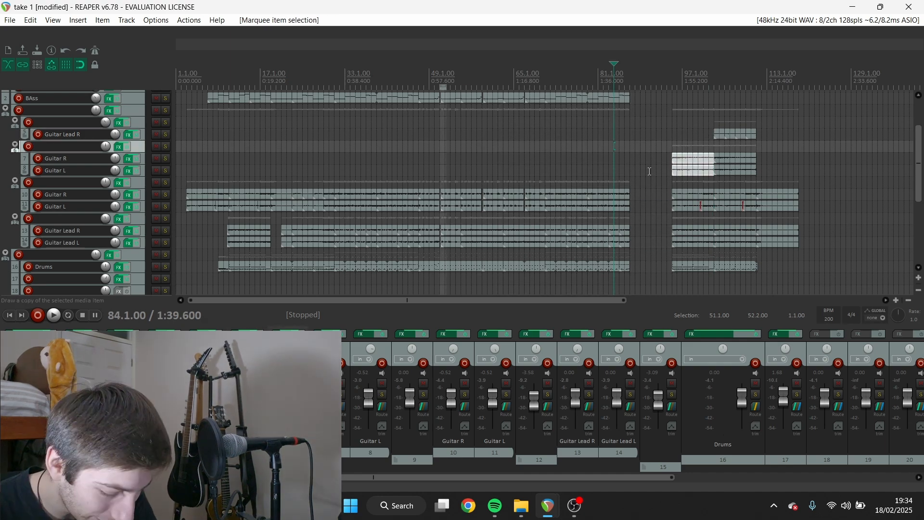
Fill the gap in the lower Guitar R and Guitar L tracks between bars 87 and 95 with pasted items
left_click(634, 162)
key("ctrl+v")
scroll(509, 163, "up", 3)
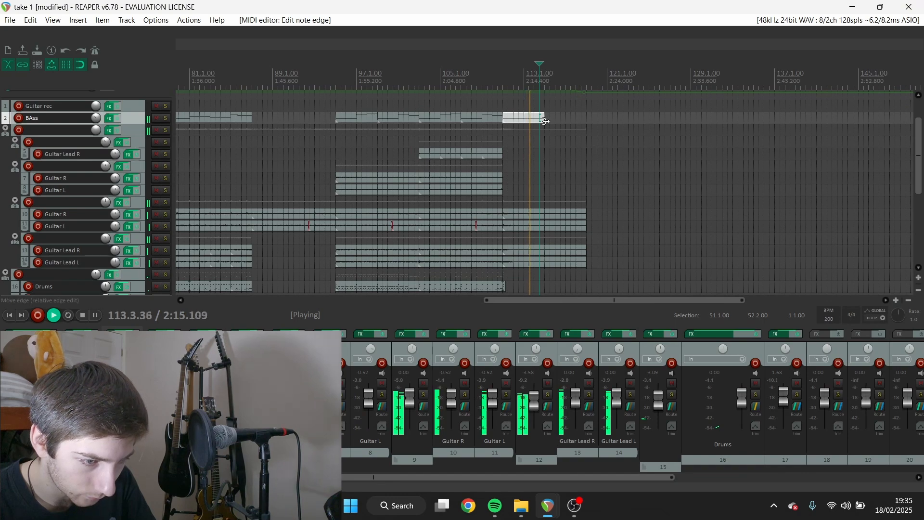
Stop playback after the new BAss item and collapse the short time selection around bar 51
scroll(563, 159, "down", 3)
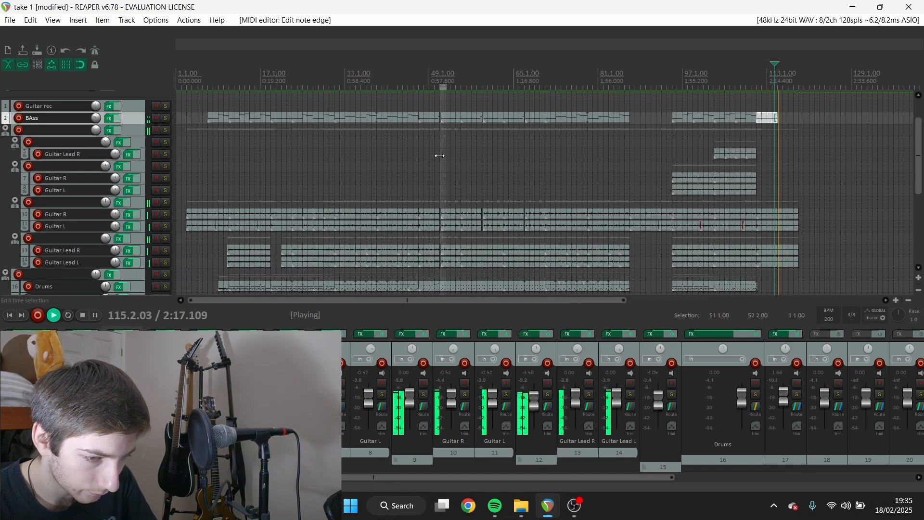
key("space")
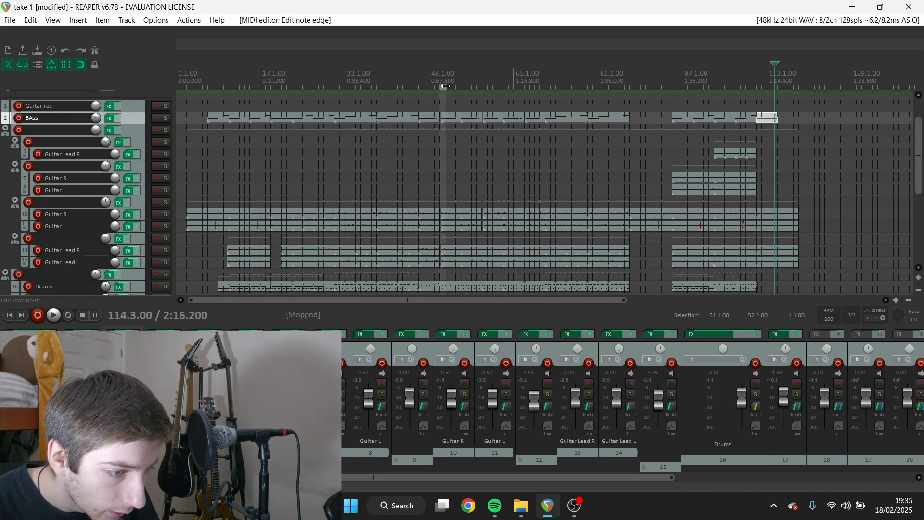
left_click_drag(445, 86, 442, 87)
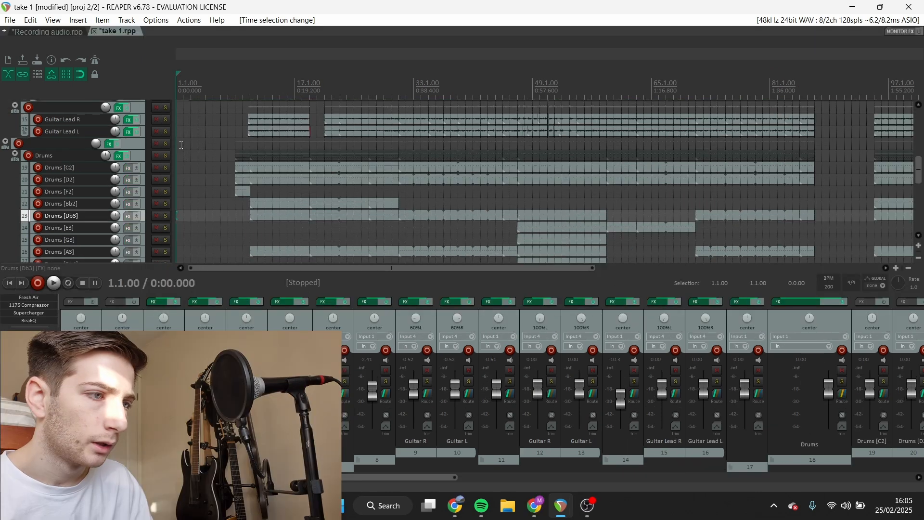
Inspect the items in the impacts folder over the opening bars and play the arrangement from bar 6
left_click(237, 115)
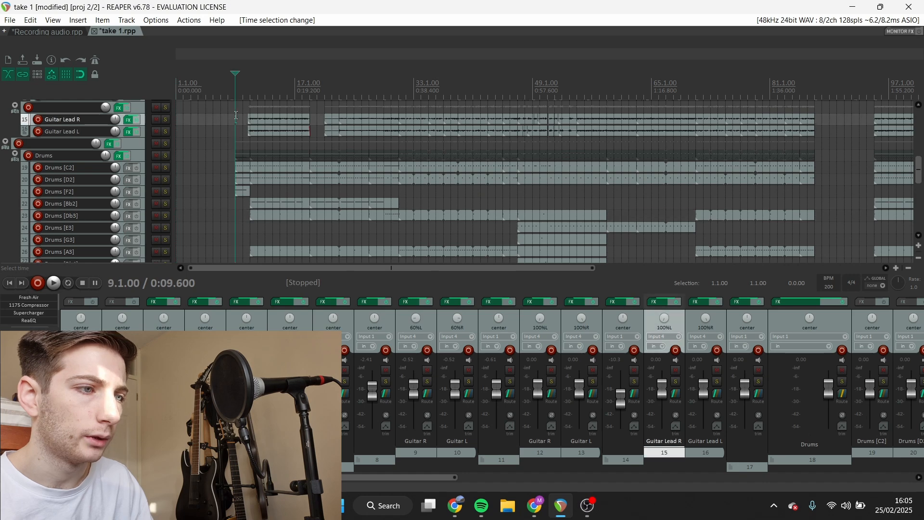
scroll(137, 157, "up", 5)
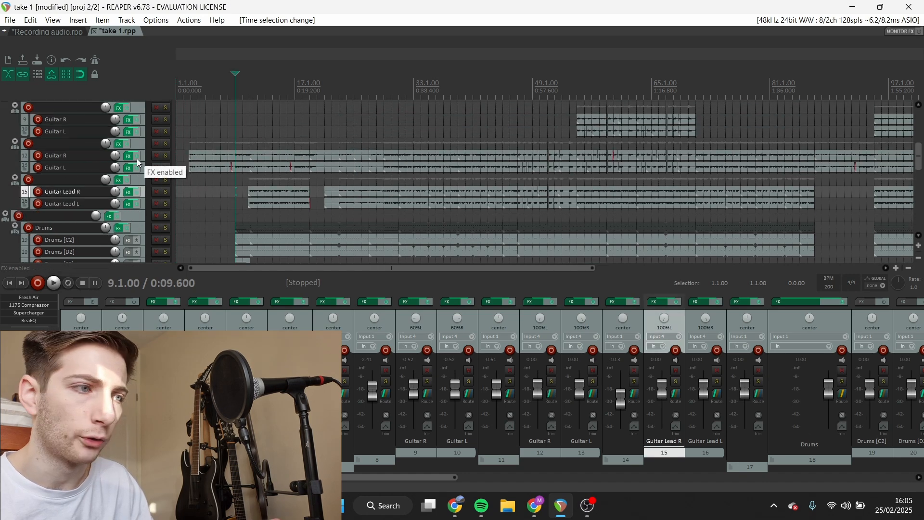
scroll(137, 158, "up", 5)
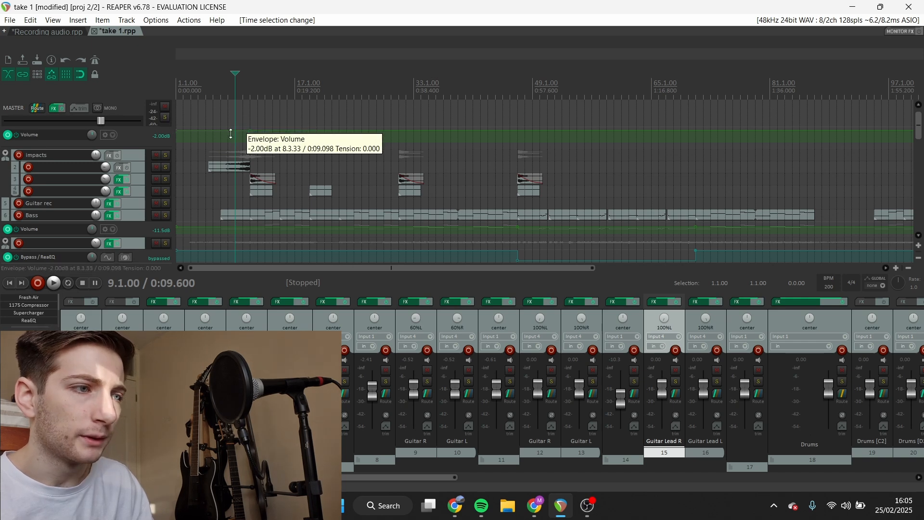
left_click(191, 155)
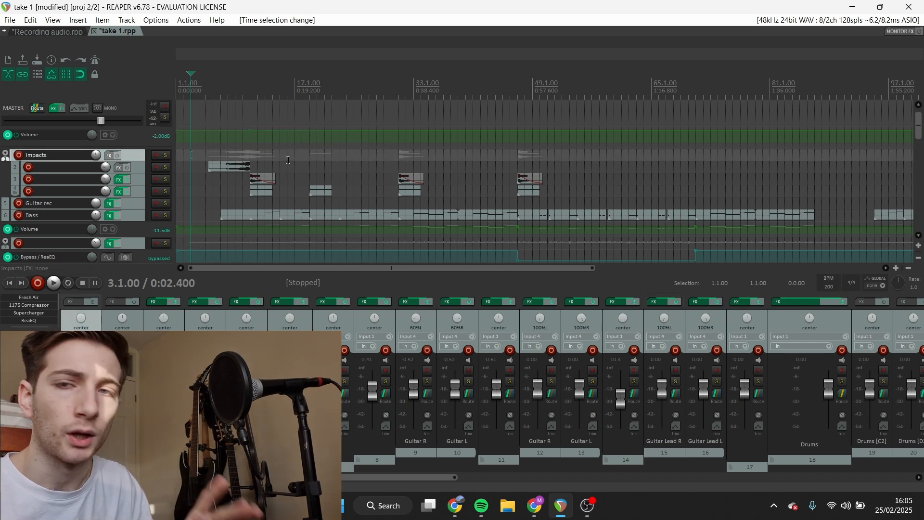
left_click(224, 168)
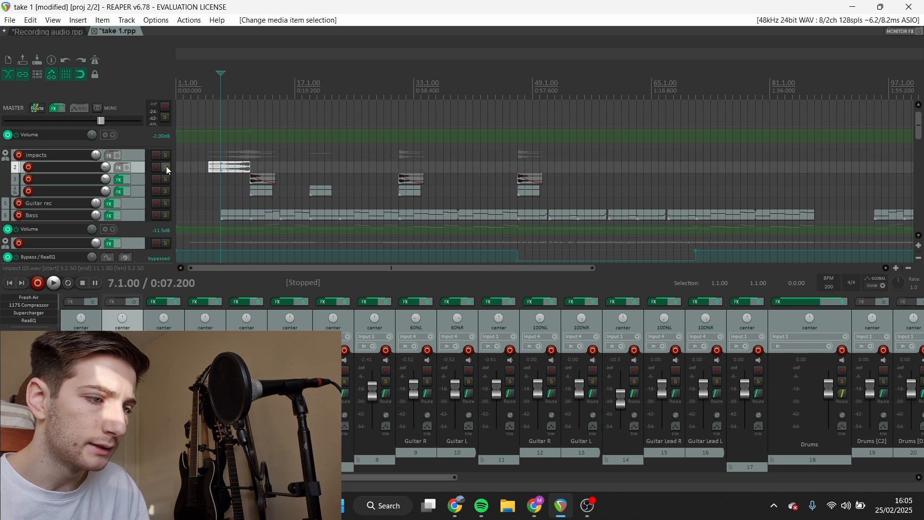
left_click(233, 153)
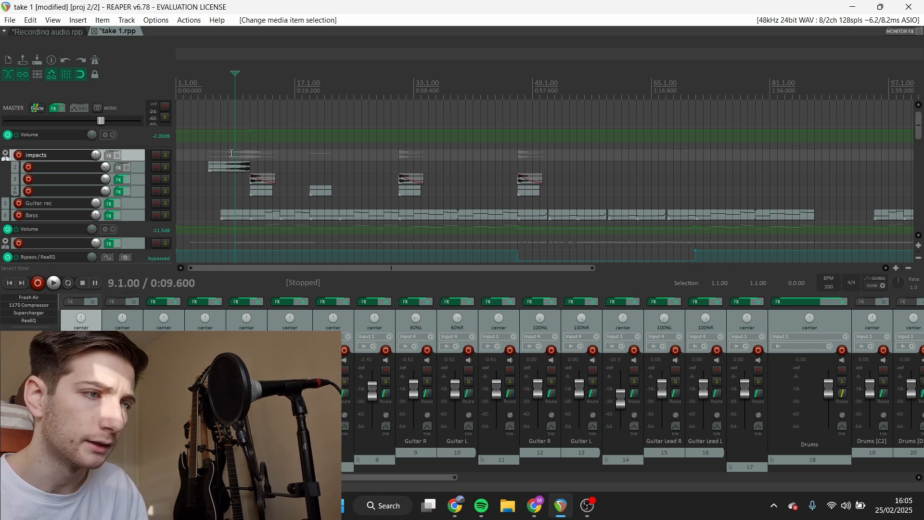
left_click(254, 179)
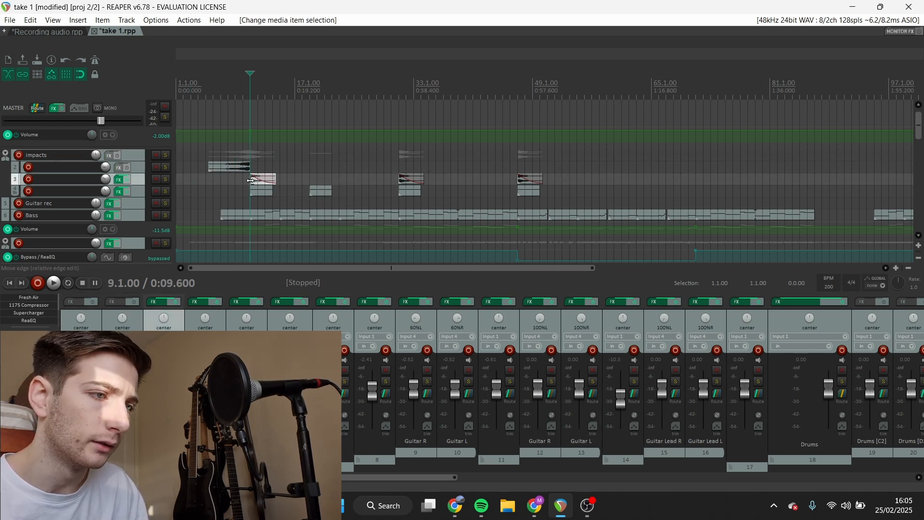
left_click(214, 154)
key("space")
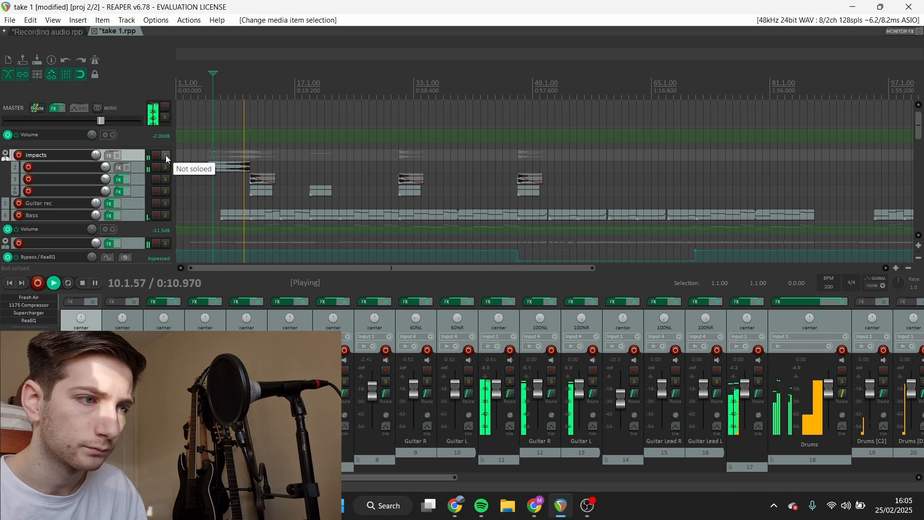
key("space")
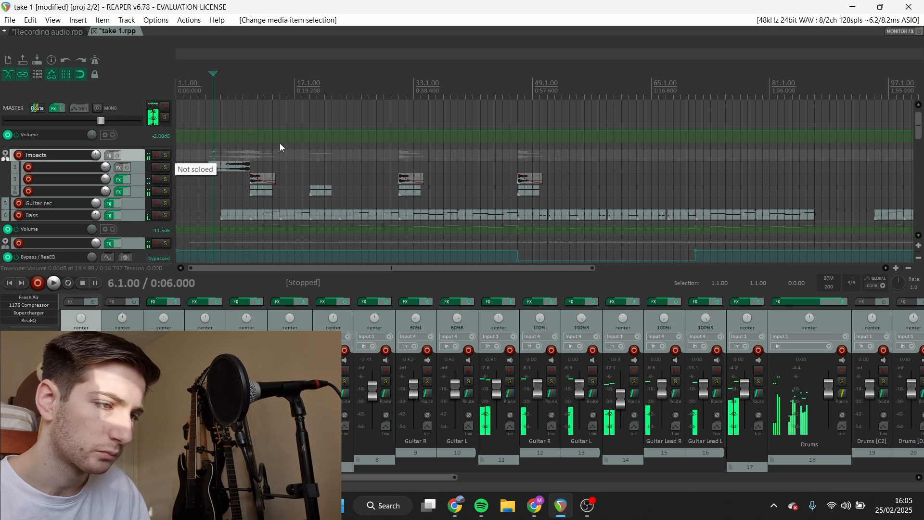
Look through the guitar tracks, the Drums folder with its per-note tracks, and the unnamed drum tracks beneath them
scroll(151, 186, "down", 3)
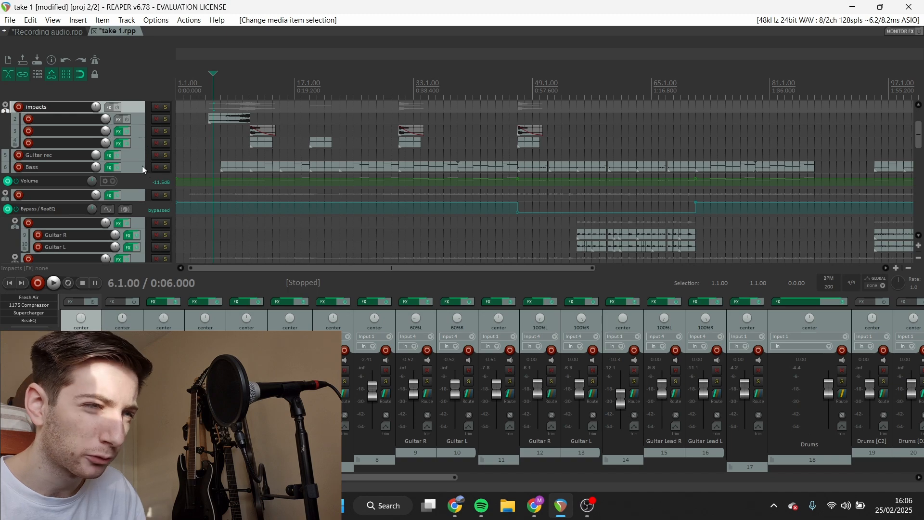
scroll(143, 165, "down", 3)
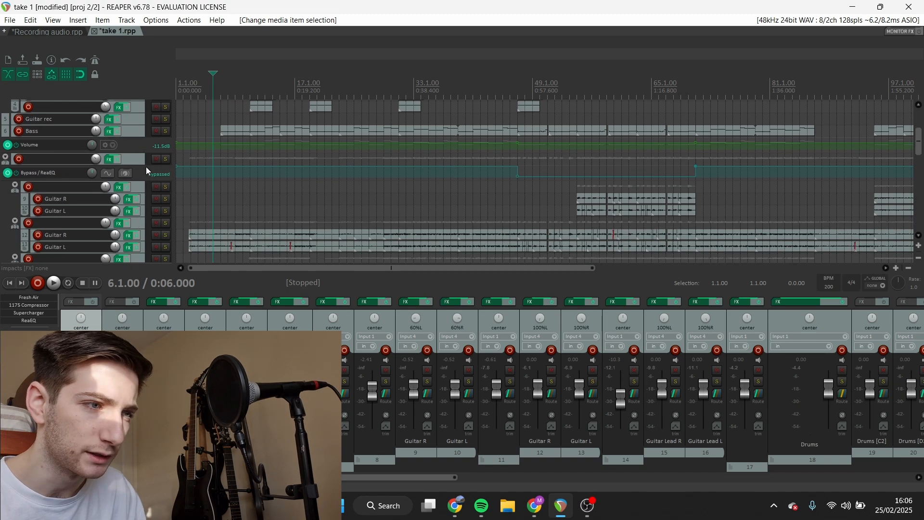
scroll(146, 167, "down", 15)
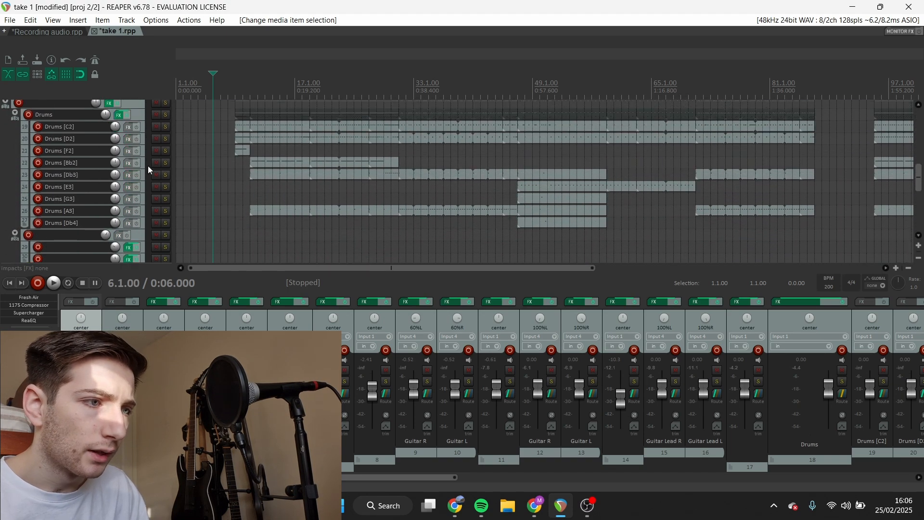
left_click(234, 110)
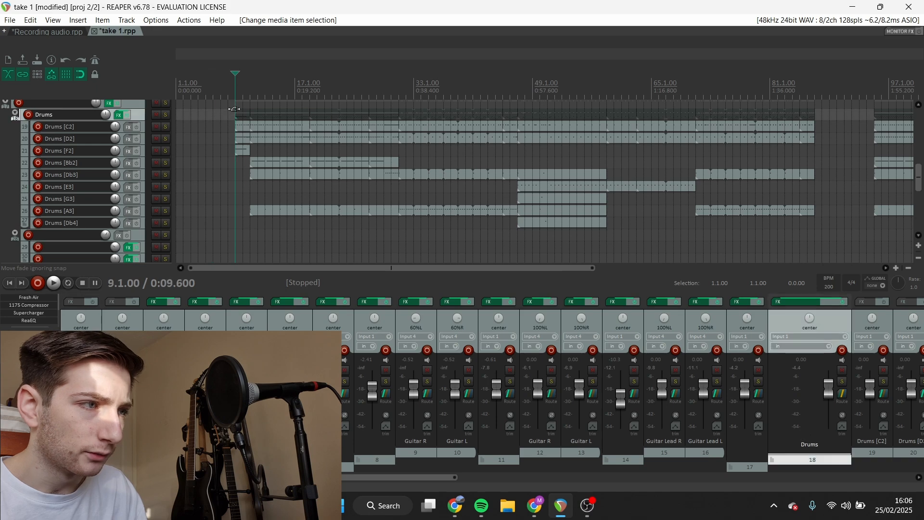
scroll(144, 139, "up", 2)
scroll(144, 143, "down", 5)
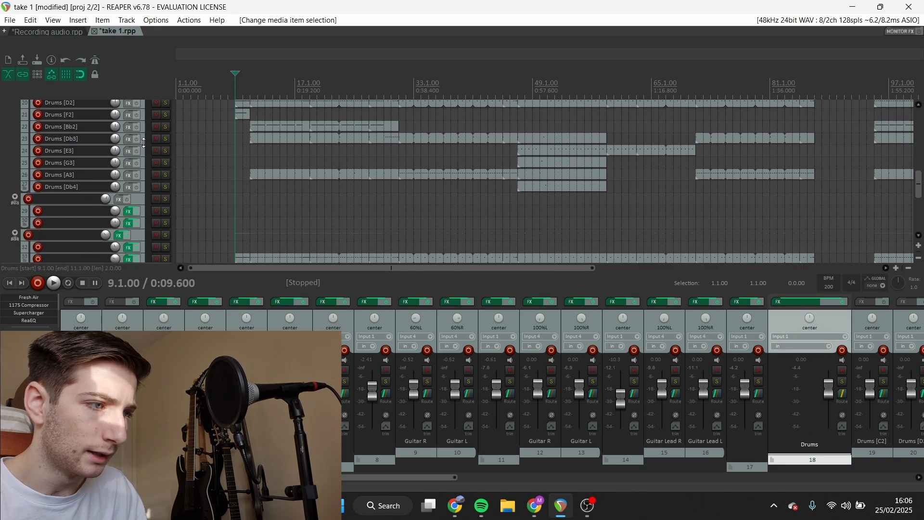
scroll(144, 143, "up", 3)
scroll(145, 152, "down", 9)
scroll(147, 152, "up", 10)
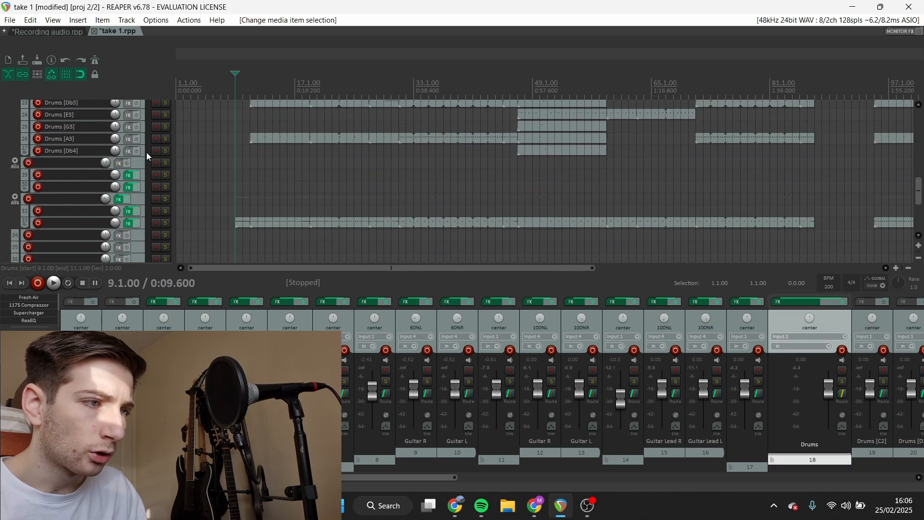
scroll(147, 152, "up", 4)
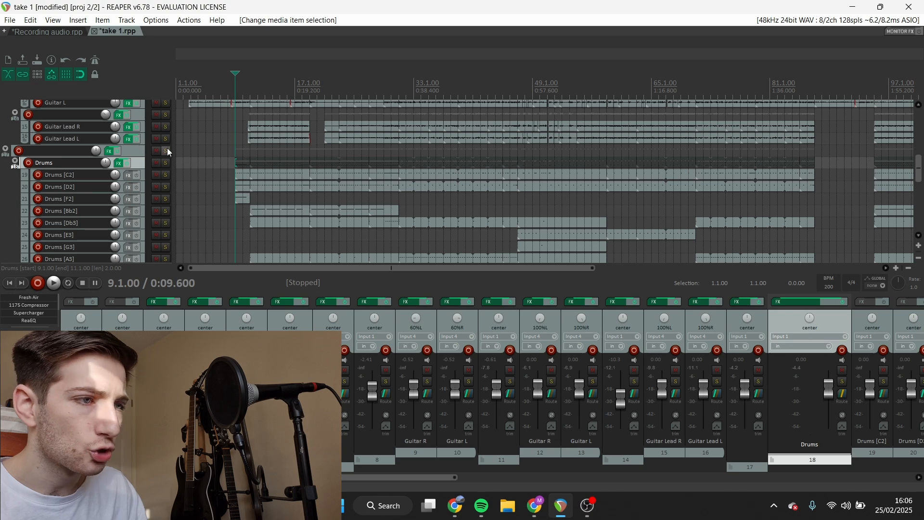
scroll(163, 152, "down", 11)
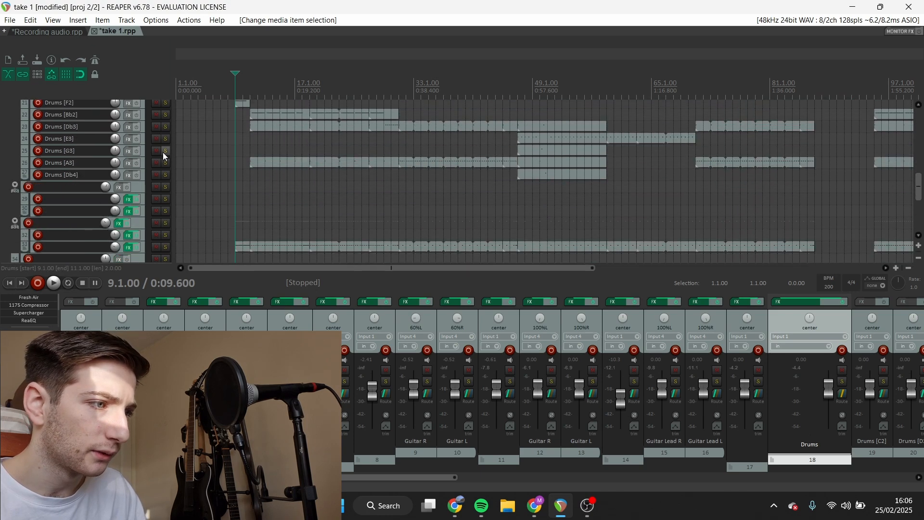
Solo the unnamed folder track 31 and listen to it from bar 11
right_click(129, 213)
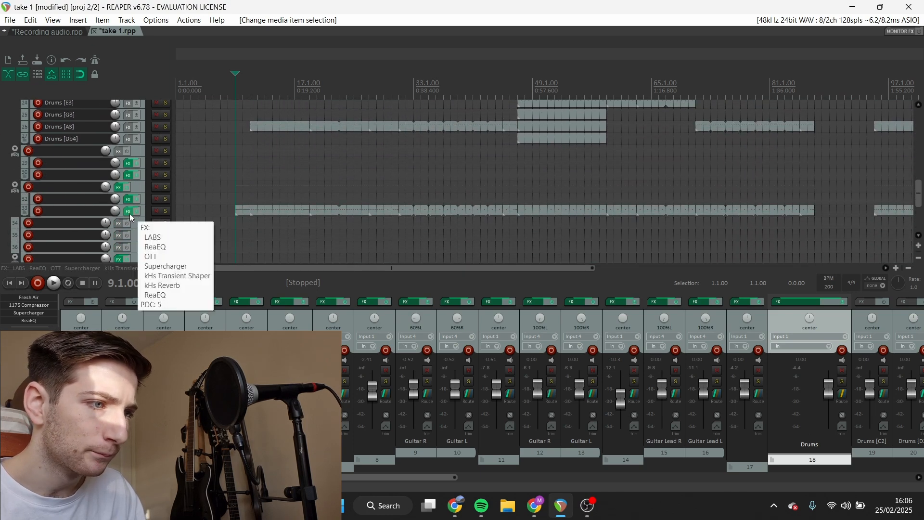
left_click(165, 187)
left_click(248, 190)
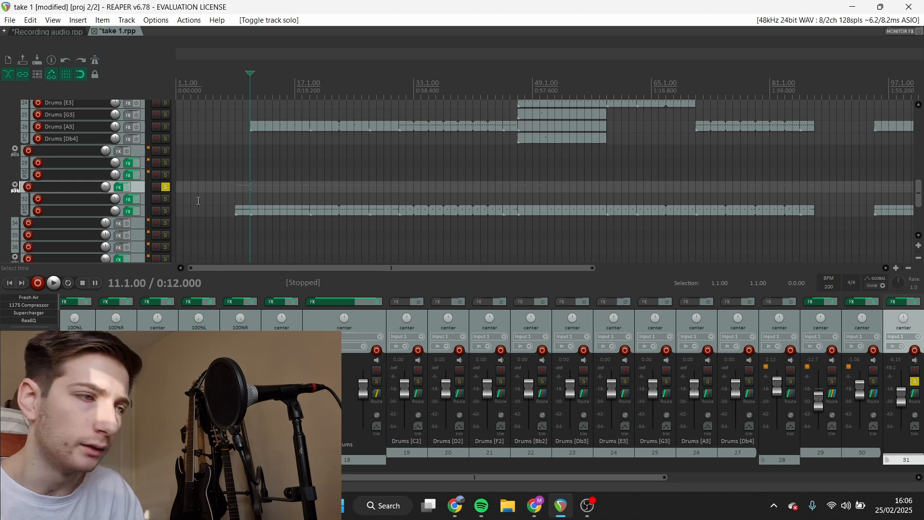
key("space")
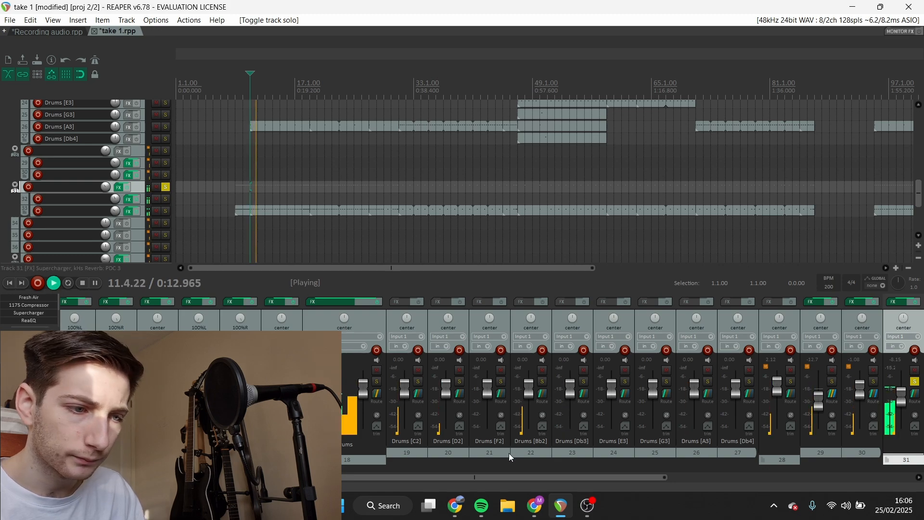
key("space")
Solo track 32 inside folder 31, listen to it from bar 11, and turn its solo off again
left_click_drag(471, 484, 571, 484)
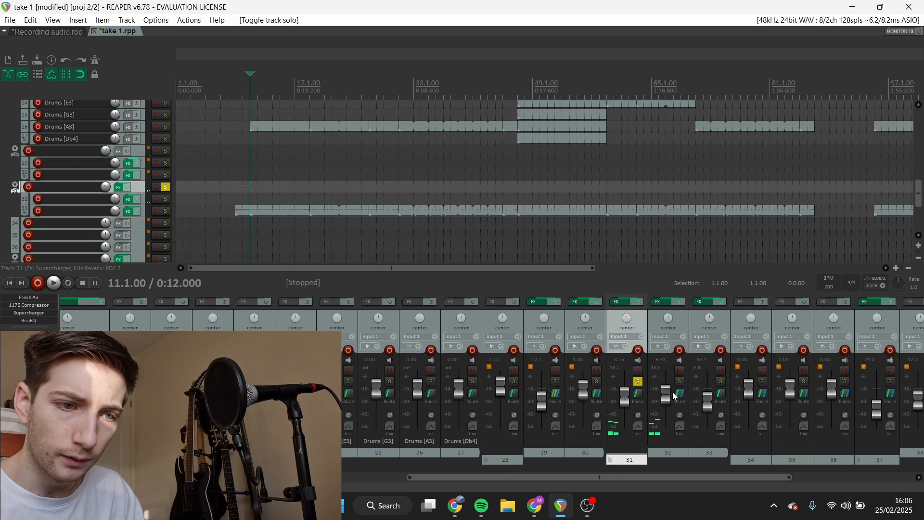
left_click(679, 382)
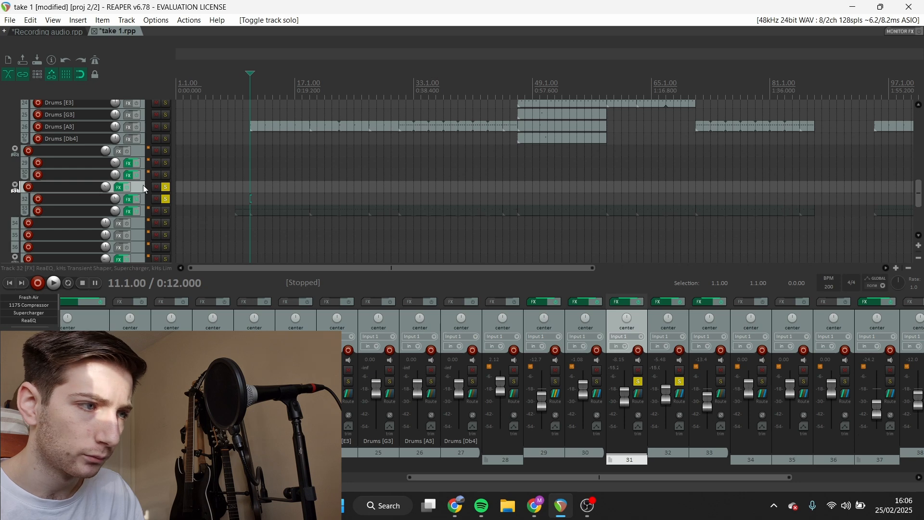
key("space")
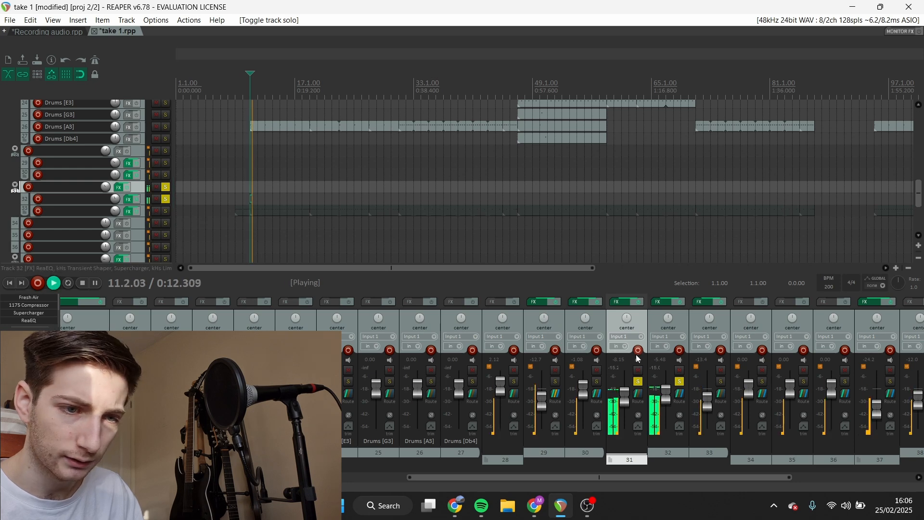
key("space")
left_click(680, 381)
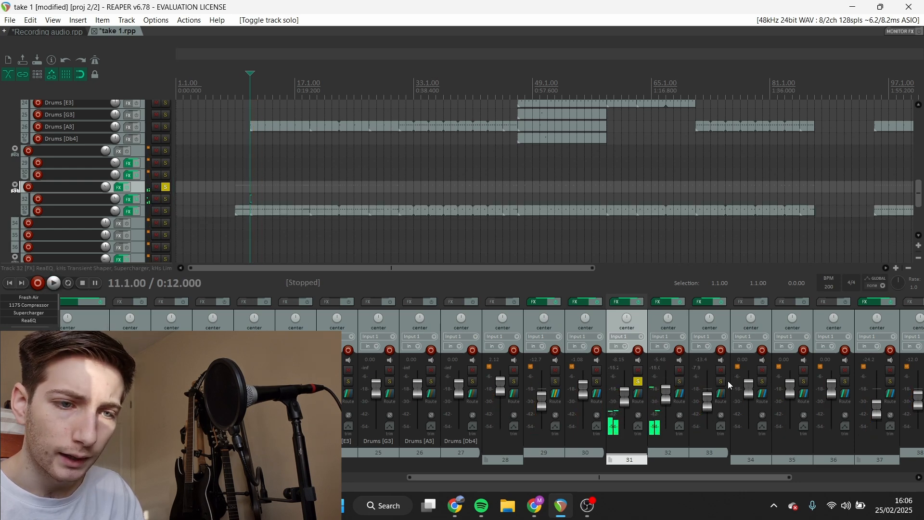
Open the effects chain of track 33 and review its LABS drums, ReaEQ, OTT, Supercharger, kHs Reverb and final ReaEQ
left_click(699, 302)
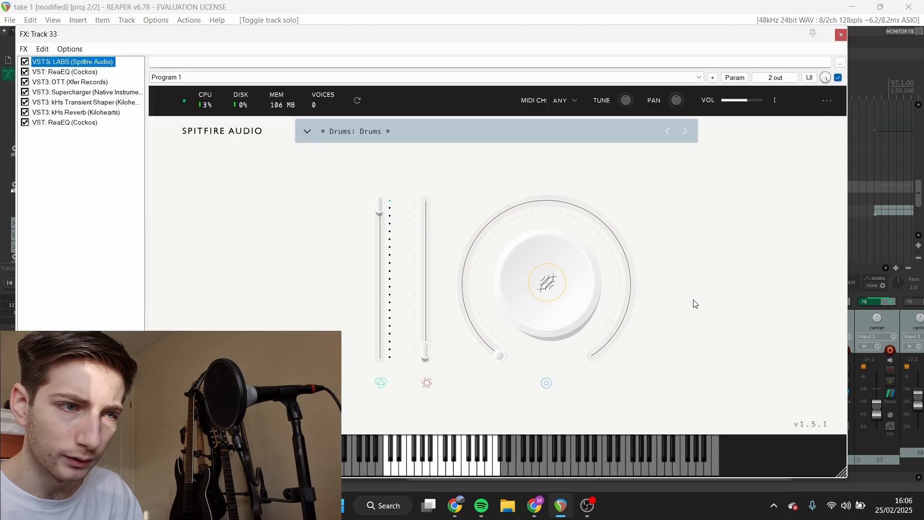
left_click(48, 72)
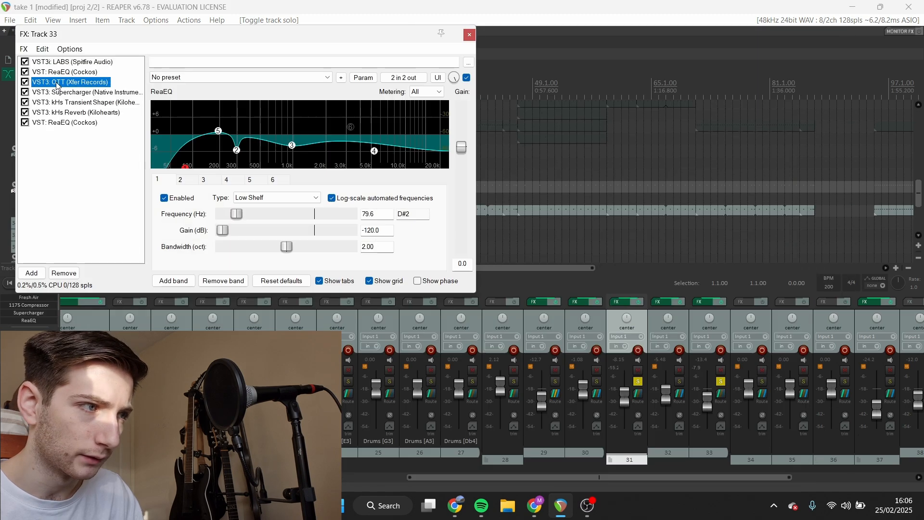
left_click(56, 82)
left_click(63, 93)
left_click(65, 112)
left_click(65, 122)
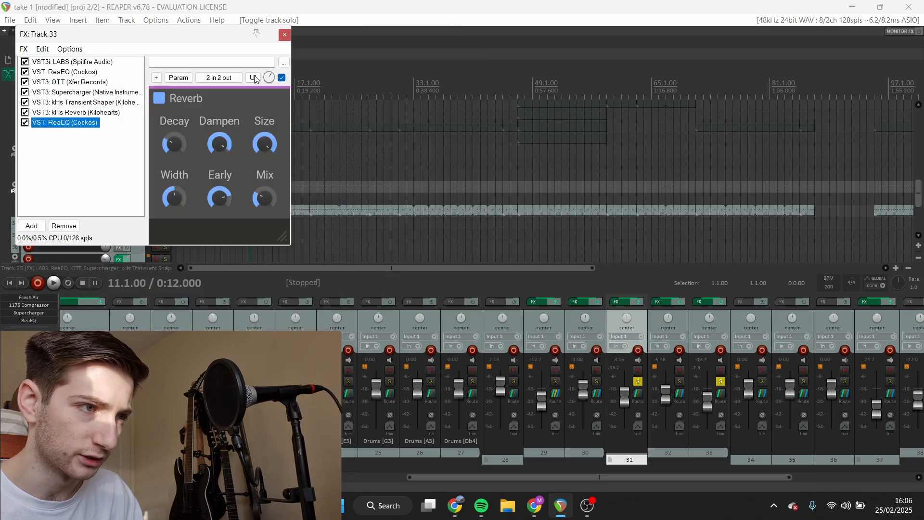
Close track 33's effects chain and listen to the soloed track from bar 11
left_click(469, 35)
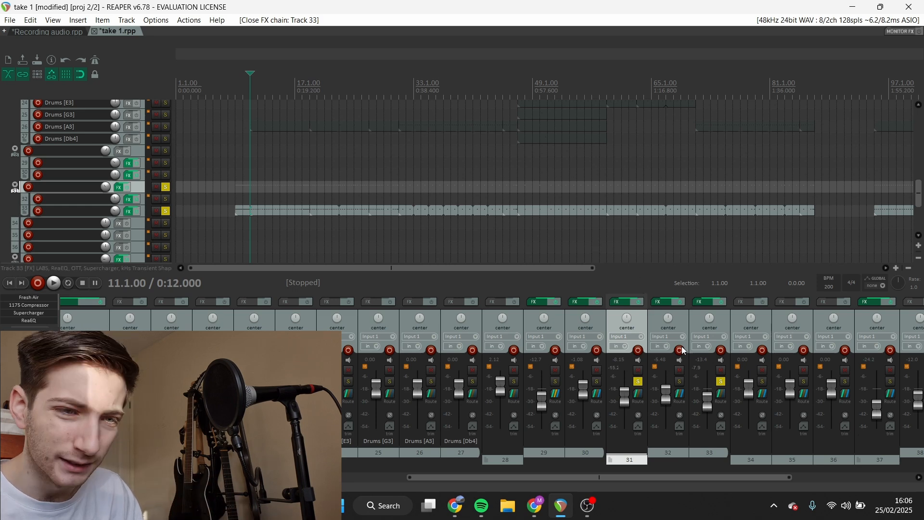
key("space")
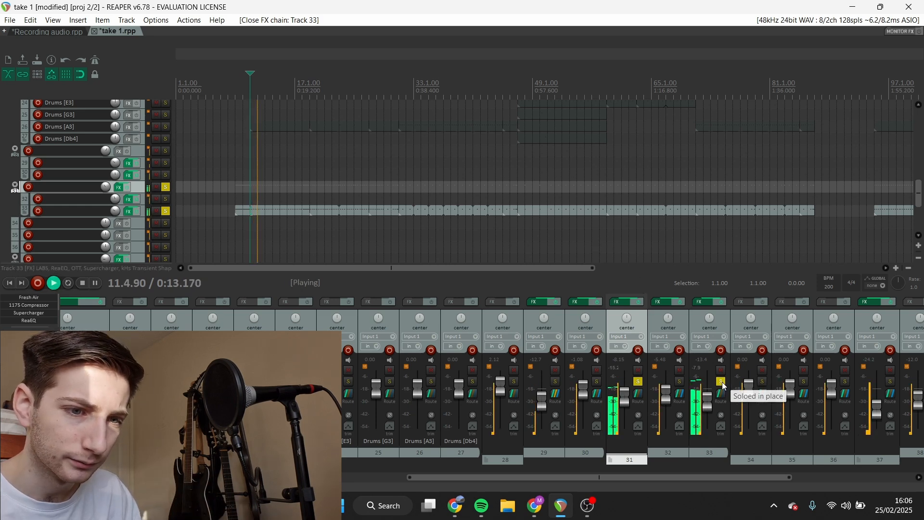
key("space")
Turn off the solos on tracks 33 and 31 and listen to the full mix from bar 11
left_click(721, 381)
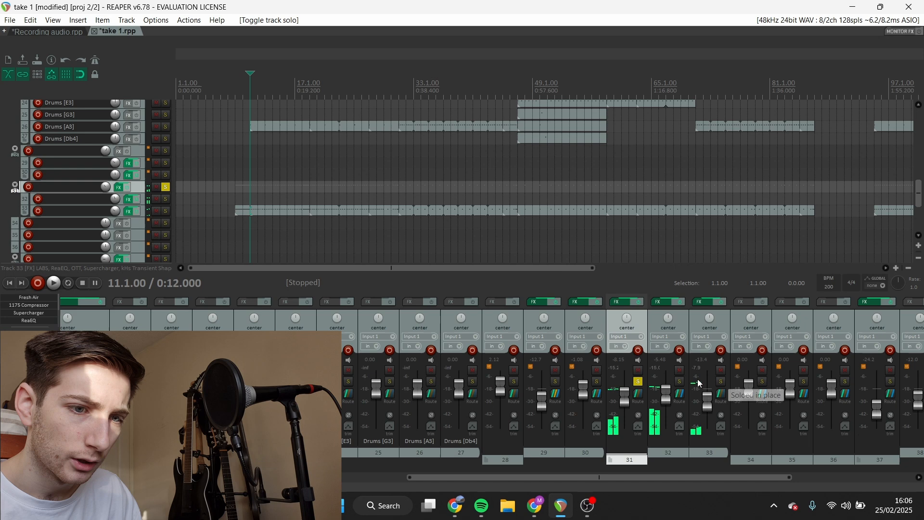
left_click(639, 382)
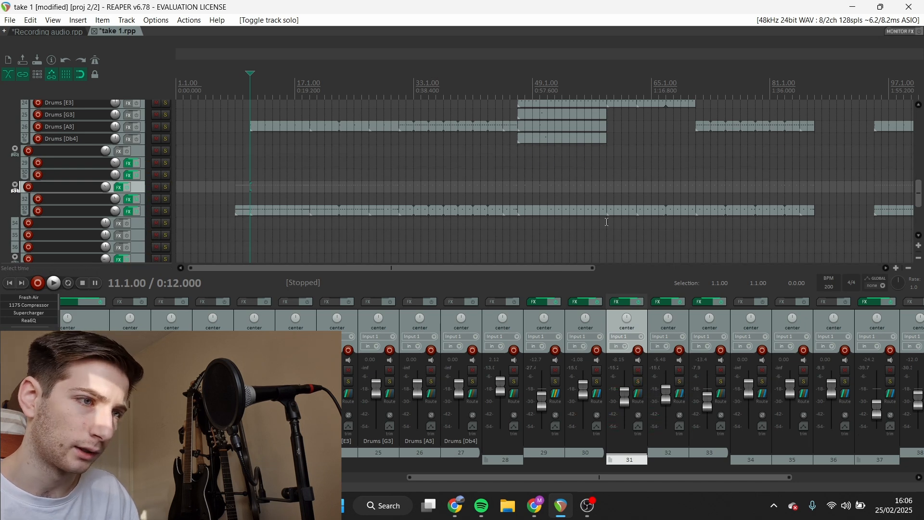
key("space")
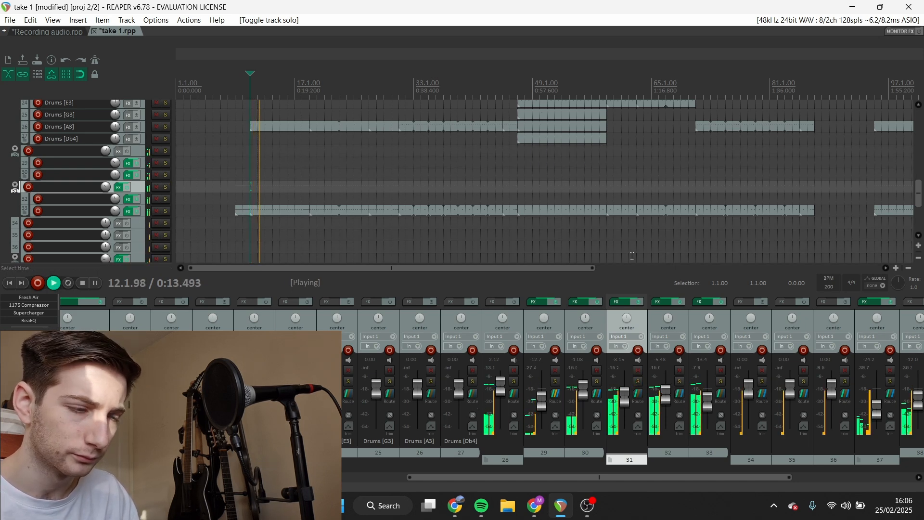
key("space")
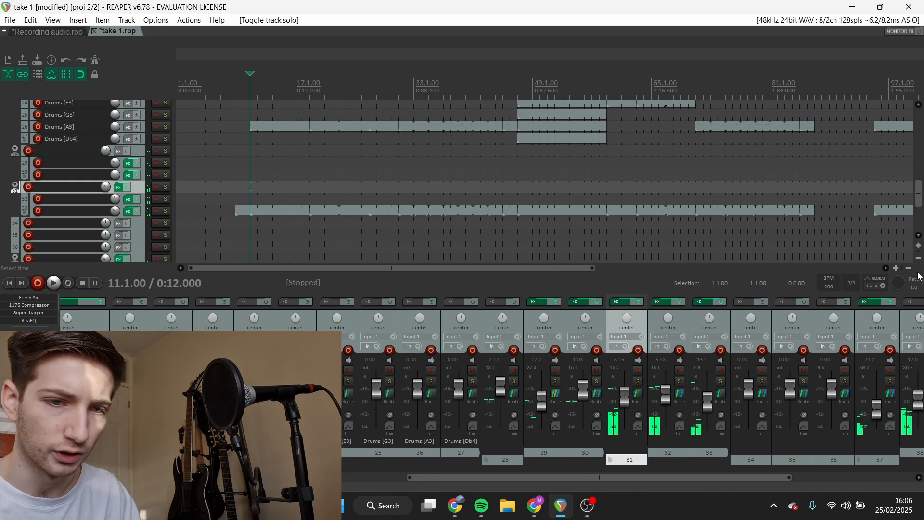
Open the Bass track's effects chain and look at its Ample Bass P Lite II instrument, closing the instrument window again
scroll(548, 170, "down", 2)
scroll(143, 156, "up", 10)
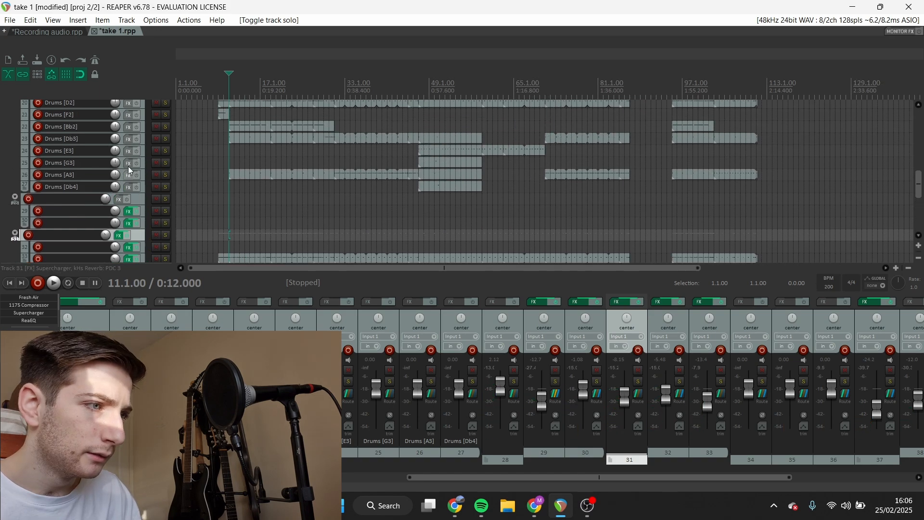
left_click(112, 155)
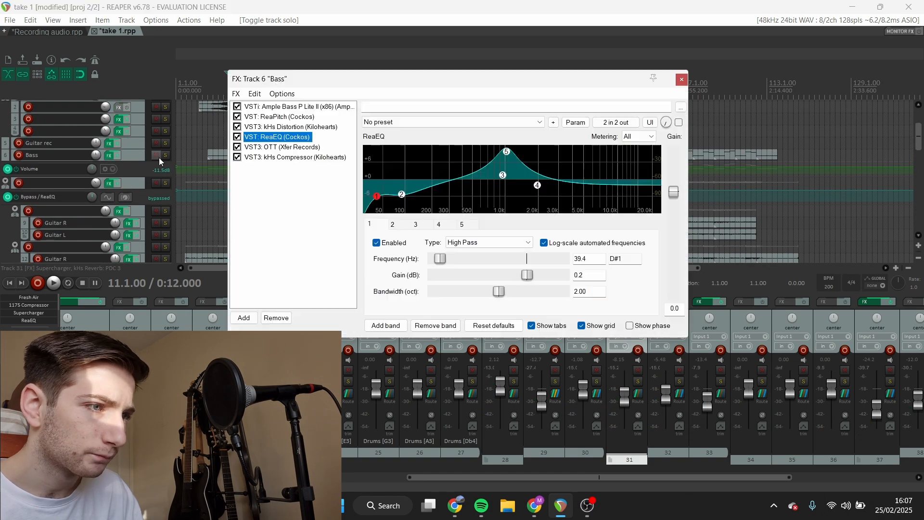
left_click(270, 107)
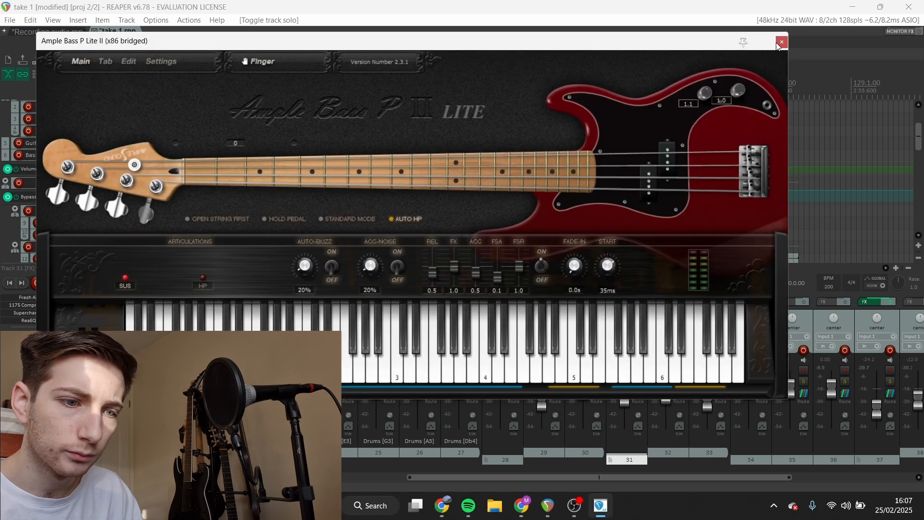
left_click(782, 41)
Review the Bass track's ReaPitch shift, kHs Distortion and ReaEQ curve, inspecting the settings of EQ band 5
left_click(261, 117)
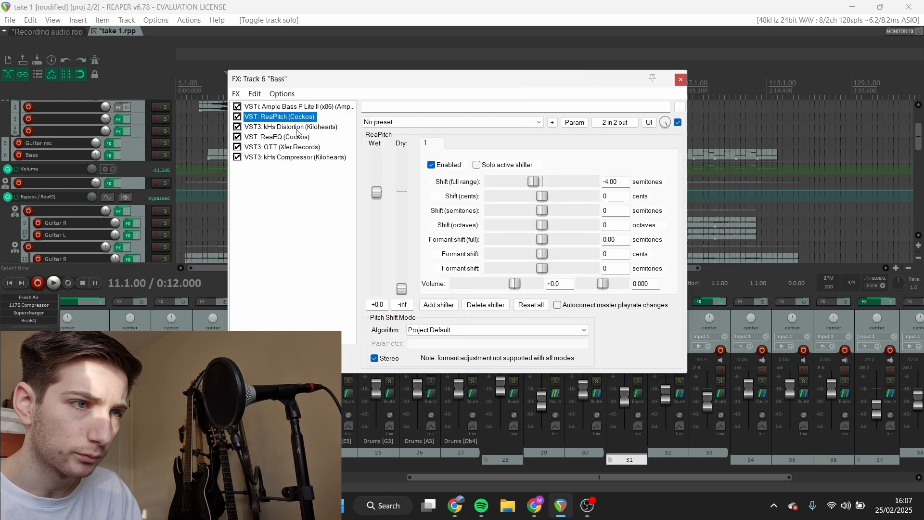
left_click(291, 127)
left_click(284, 137)
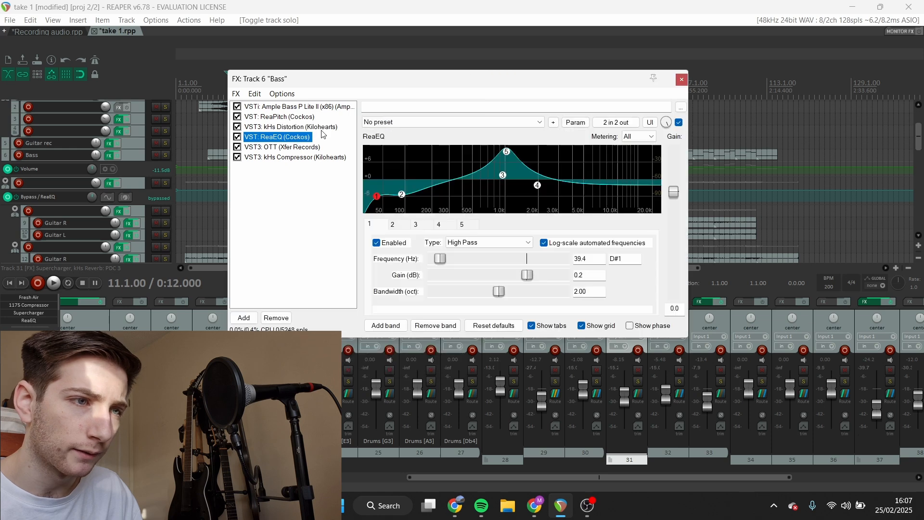
left_click(276, 118)
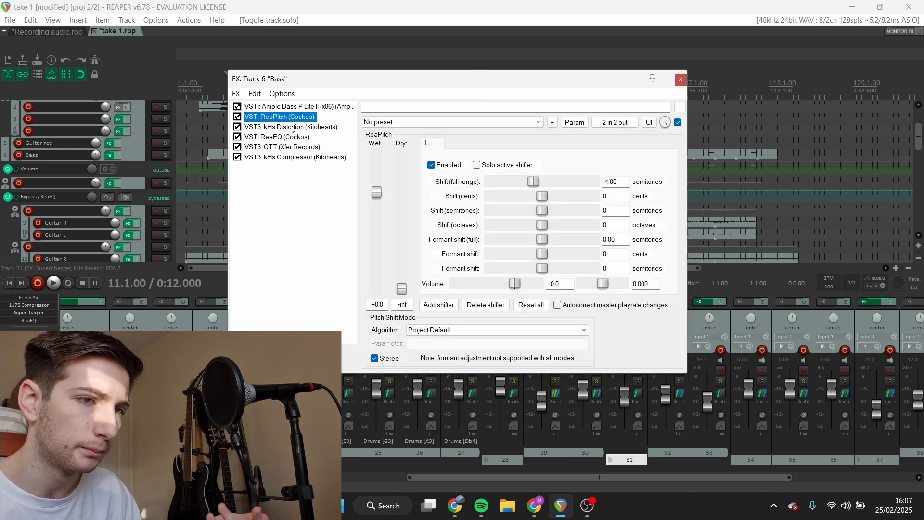
left_click(292, 127)
left_click(280, 137)
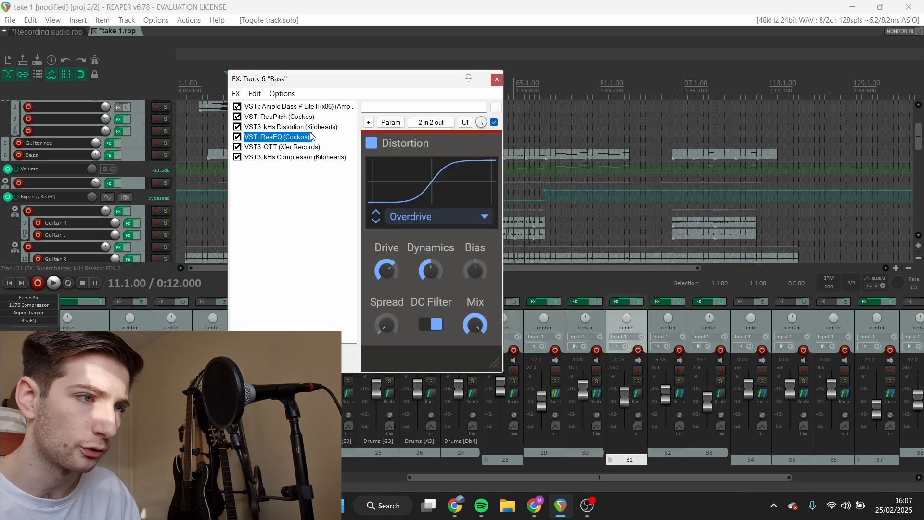
mouse_move(511, 158)
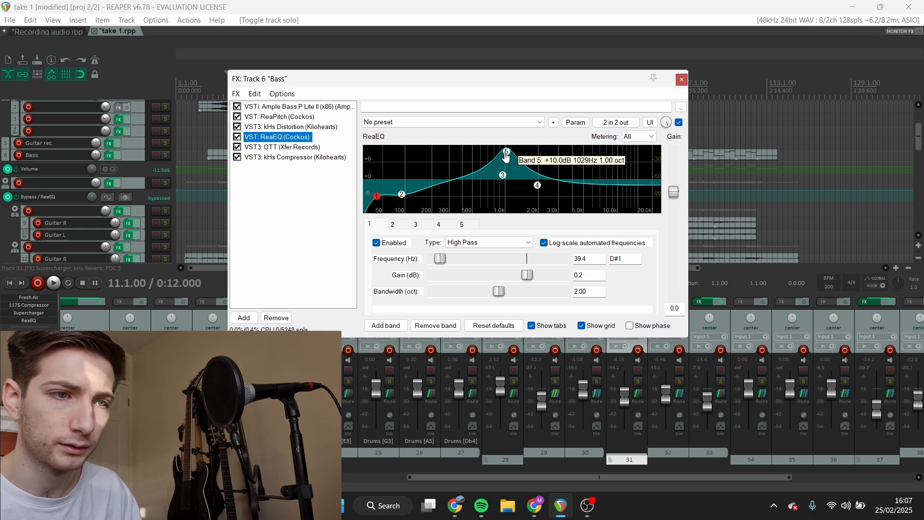
Review the Bass track's OTT and kHs Compressor settings and close its effects chain
left_click(276, 147)
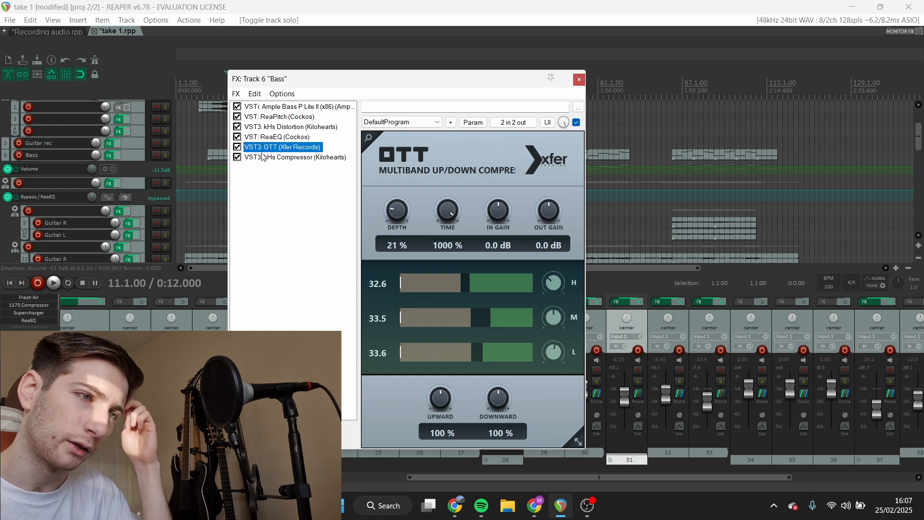
left_click(301, 157)
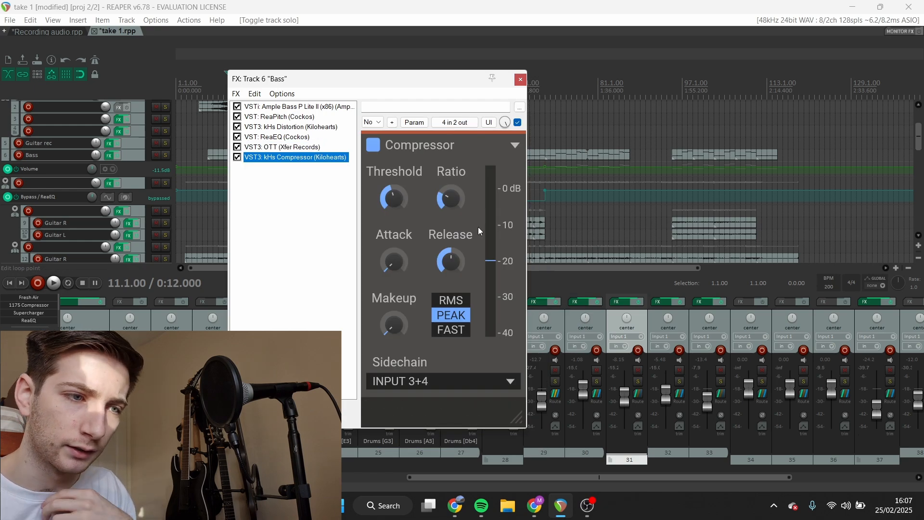
left_click(520, 79)
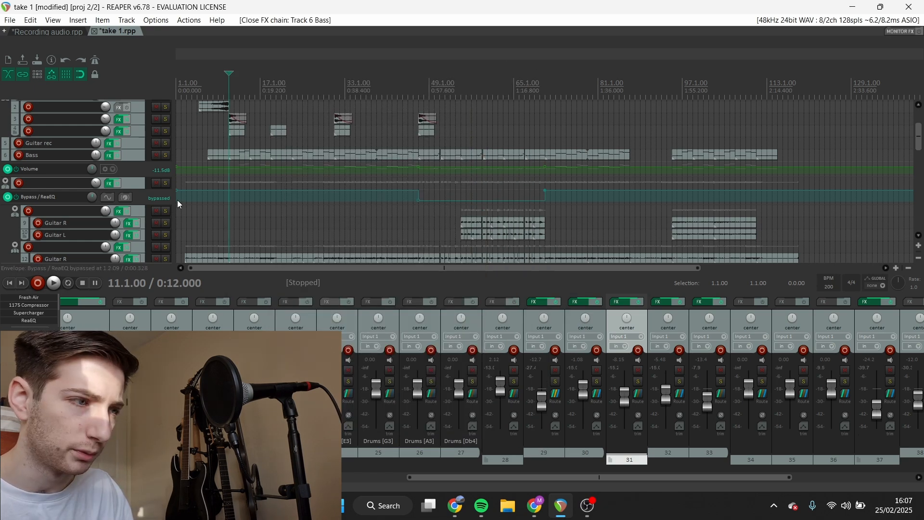
Solo track 4, the last track in the impacts folder, and listen to it from bar 11
scroll(241, 207, "down", 1)
scroll(193, 163, "up", 2)
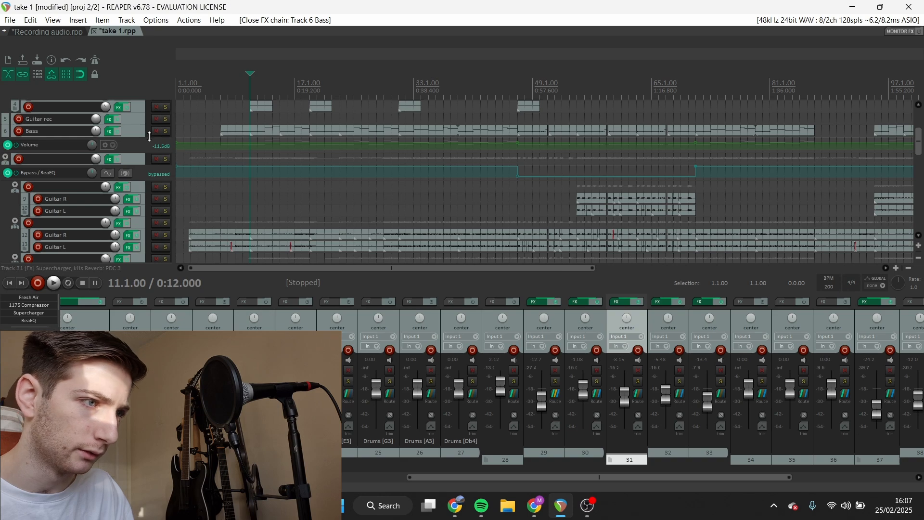
scroll(245, 172, "up", 5)
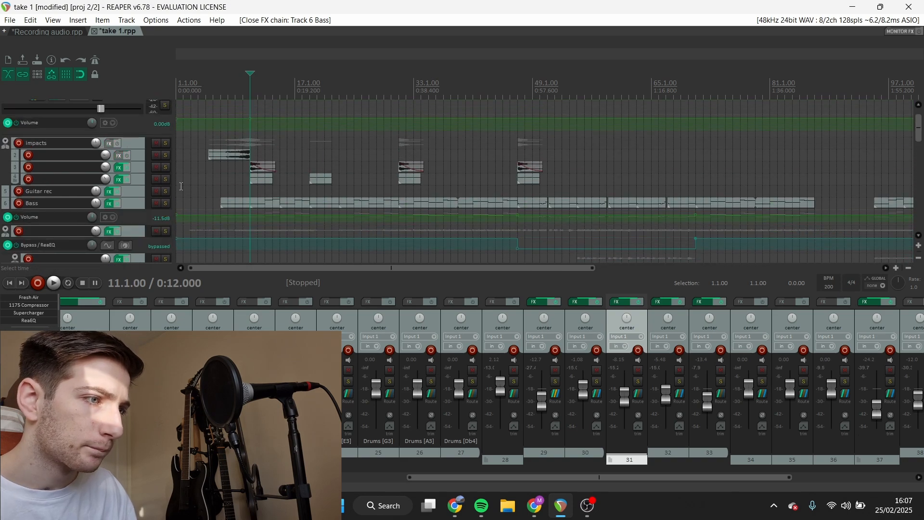
left_click(165, 179)
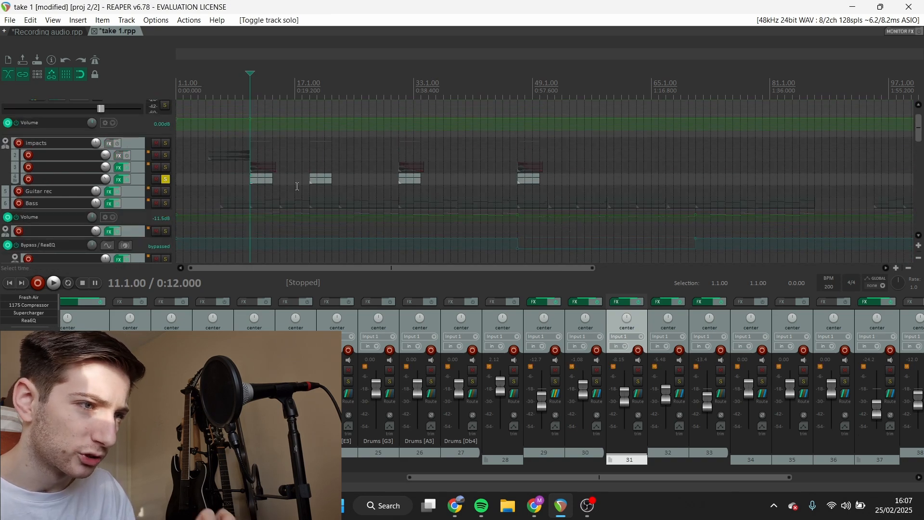
key("space")
key("space")
Listen to track 4's clip at bar 19 and turn the track's solo off again
left_click(310, 180)
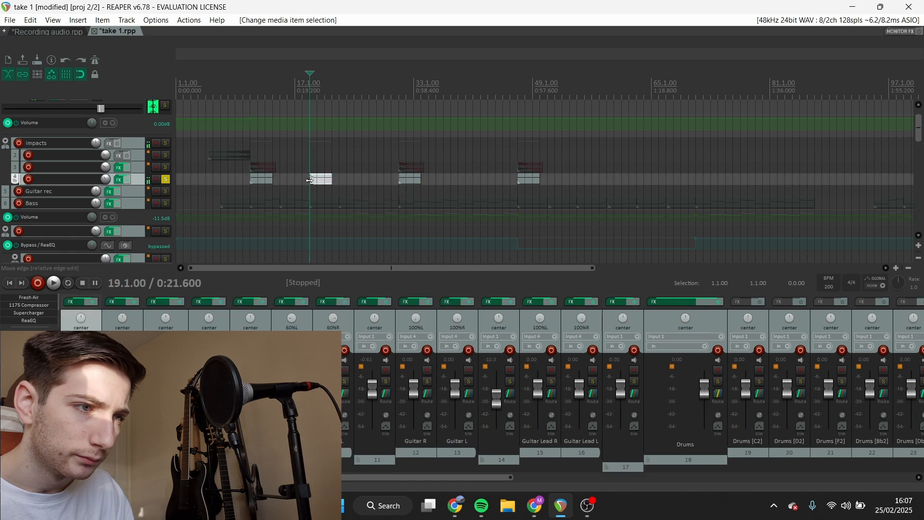
key("space")
key("space")
left_click(166, 179)
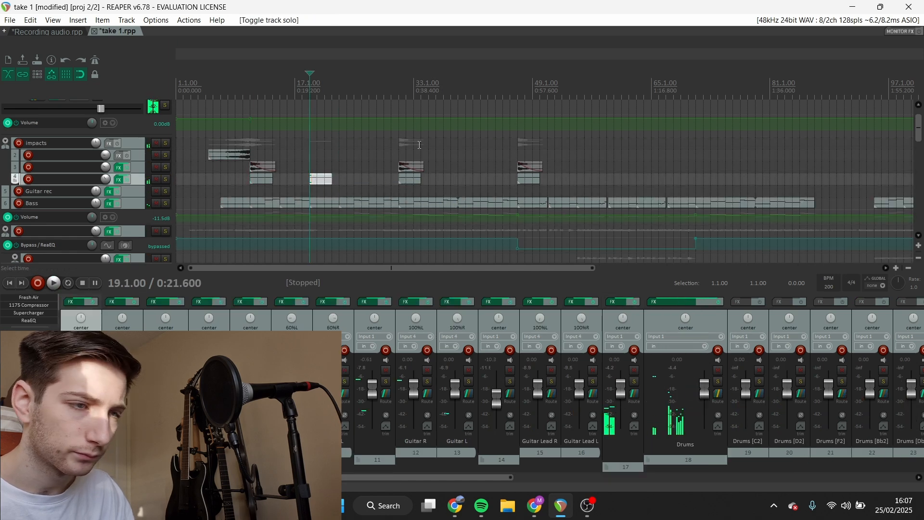
Open the effects chain of folder track 37, review its Supercharger, kHs Distortion and ReaEQ, and close it
scroll(419, 145, "down", 2)
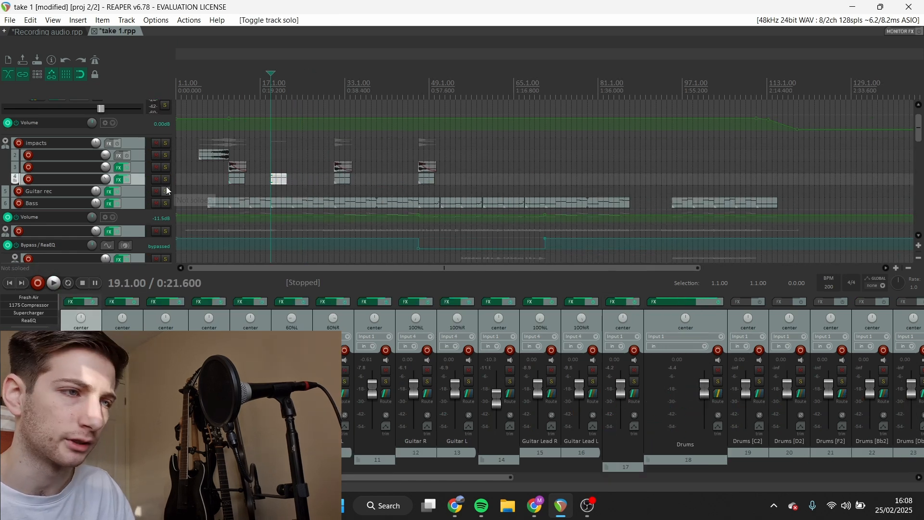
scroll(153, 186, "down", 10)
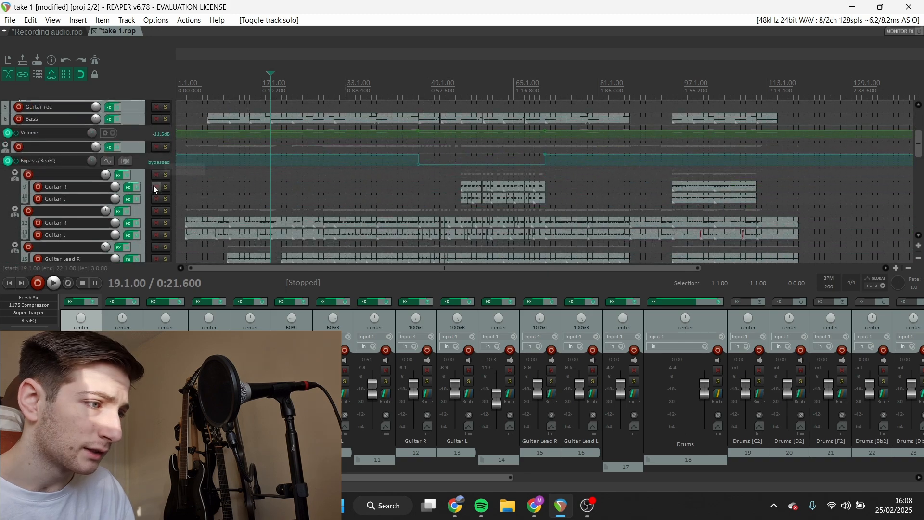
scroll(154, 188, "down", 10)
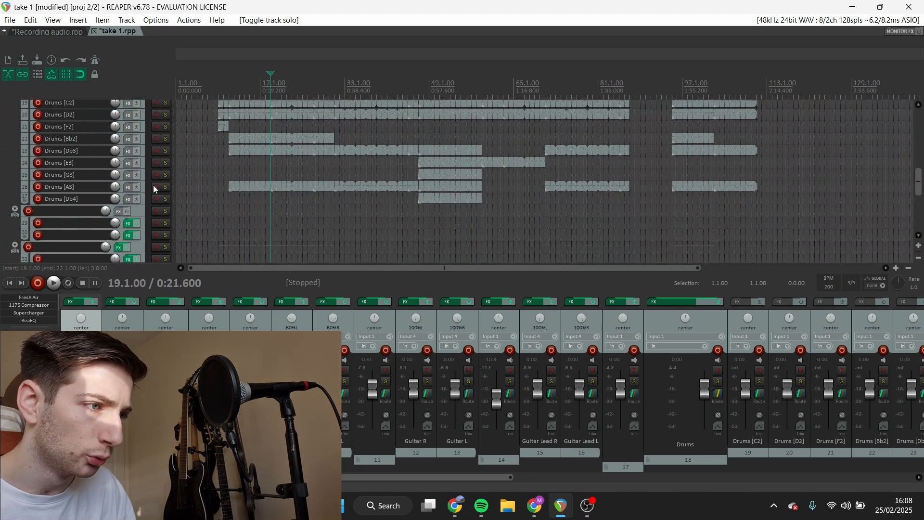
scroll(153, 184, "down", 2)
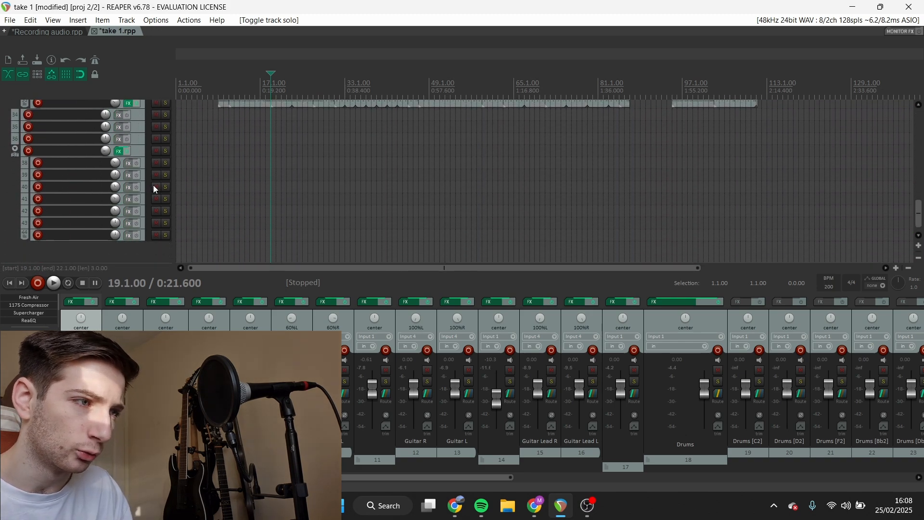
left_click(119, 152)
left_click(101, 72)
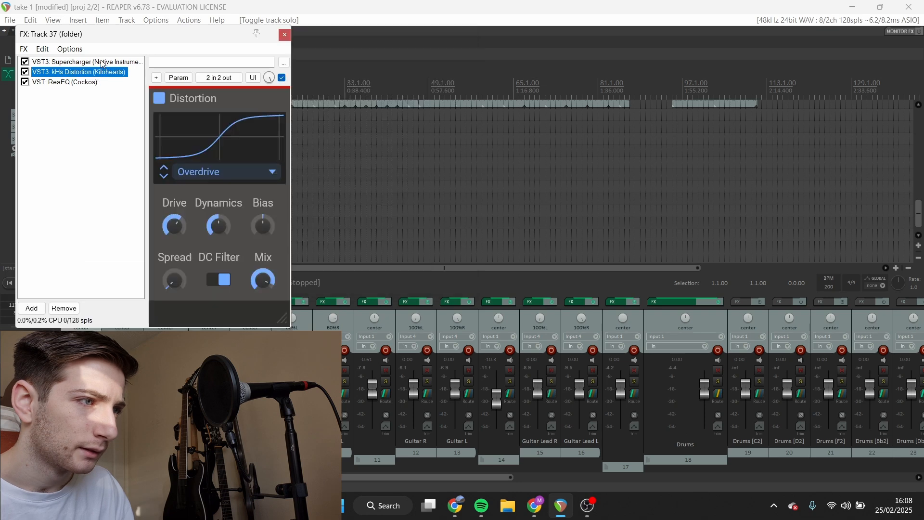
left_click(103, 61)
left_click(100, 73)
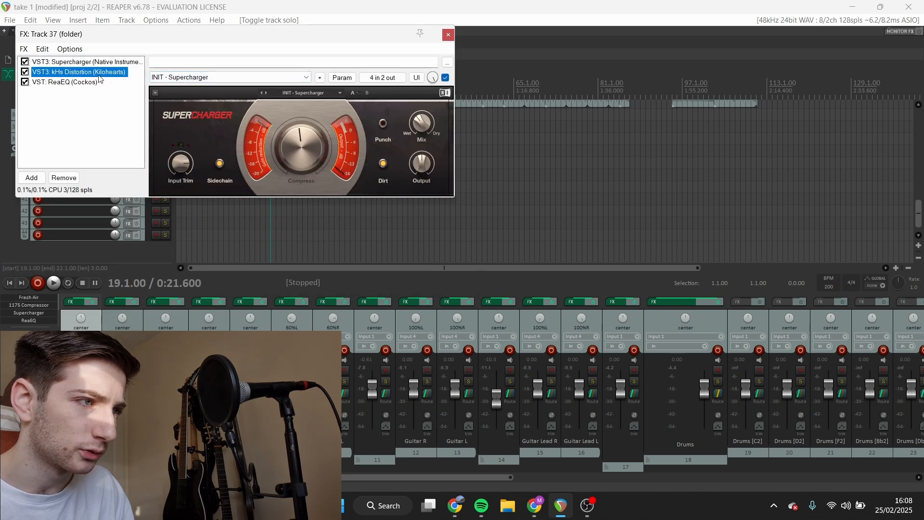
left_click(101, 82)
left_click(113, 73)
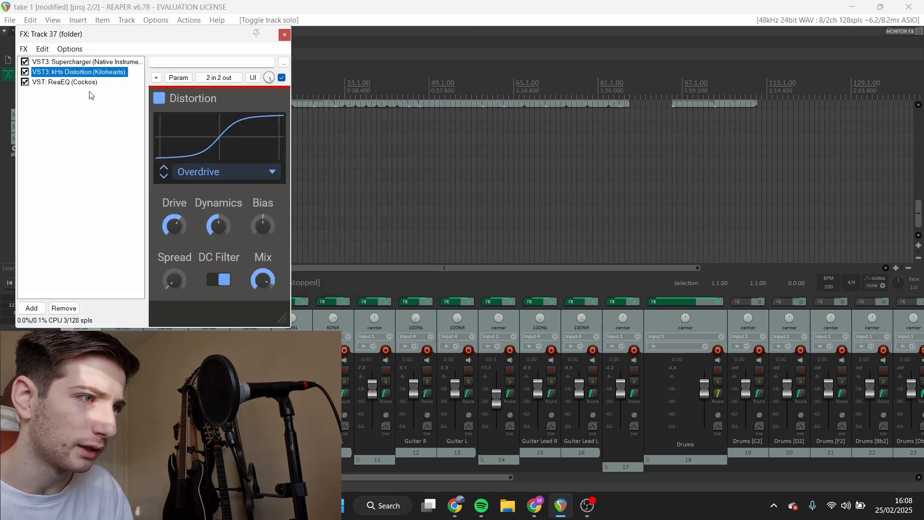
left_click(98, 83)
left_click(470, 35)
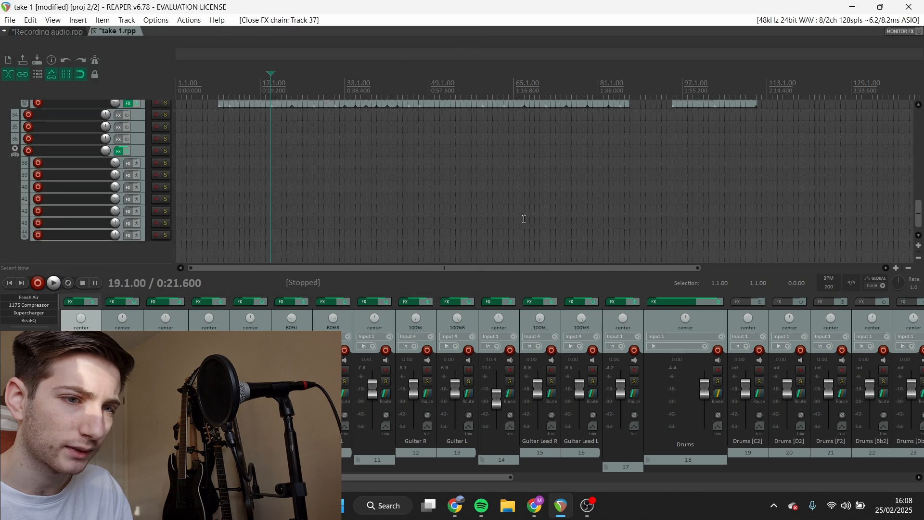
Listen to the full mix from bar 23
scroll(429, 140, "up", 4)
scroll(143, 140, "up", 5)
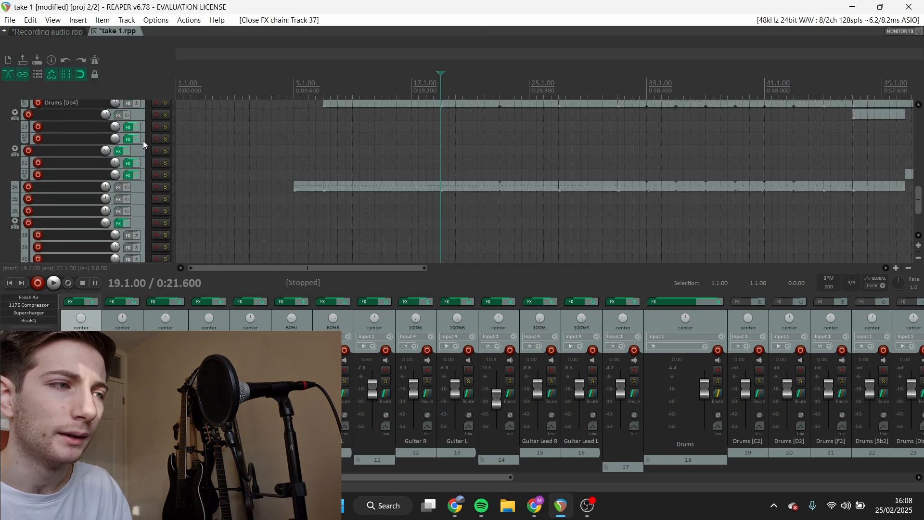
left_click(500, 89)
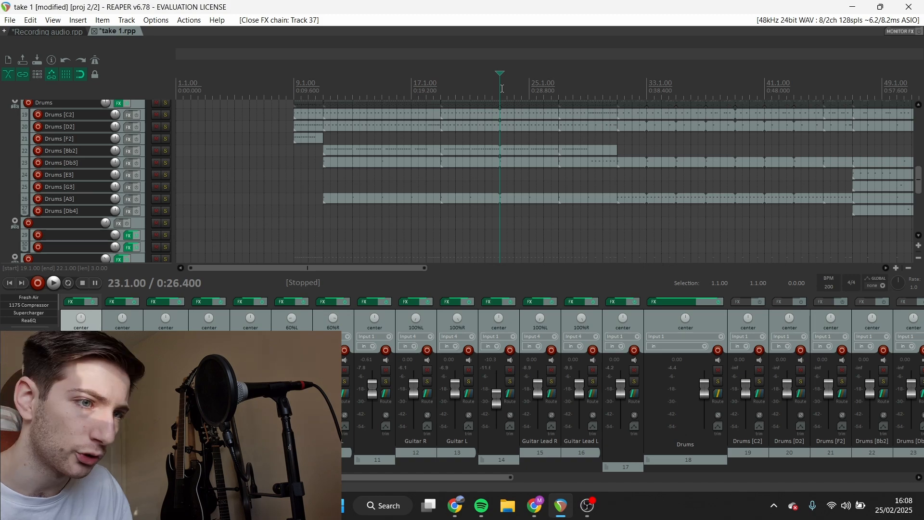
key("space")
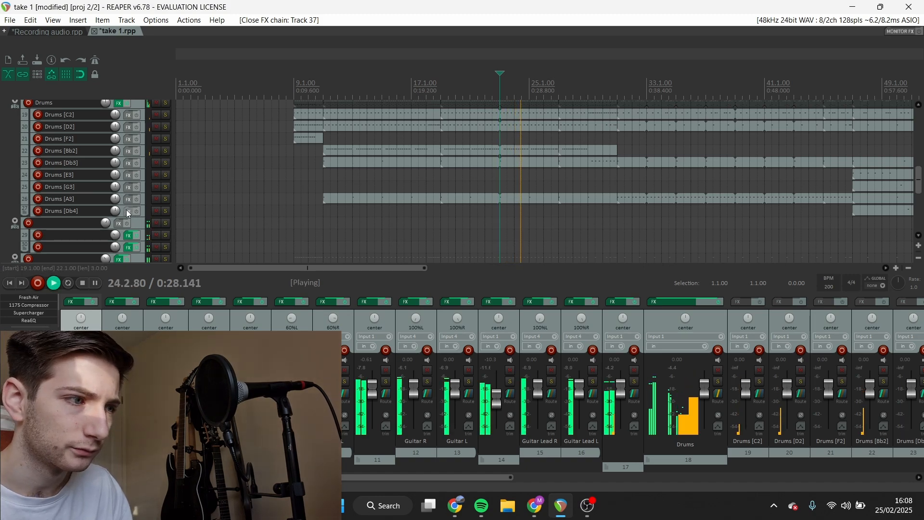
scroll(129, 207, "up", 4)
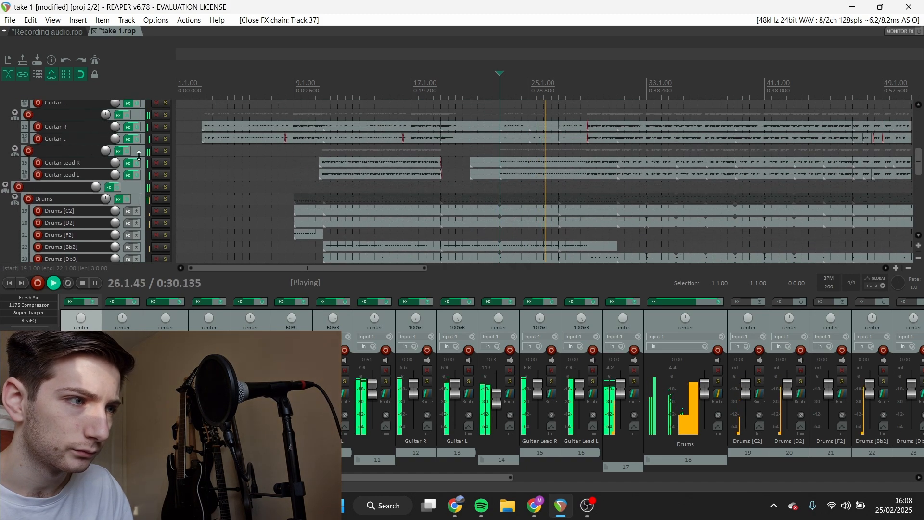
key("space")
Open the effects chain of folder track 14, review its ReaEQ, OTT and Supercharger, and close it
left_click(138, 151)
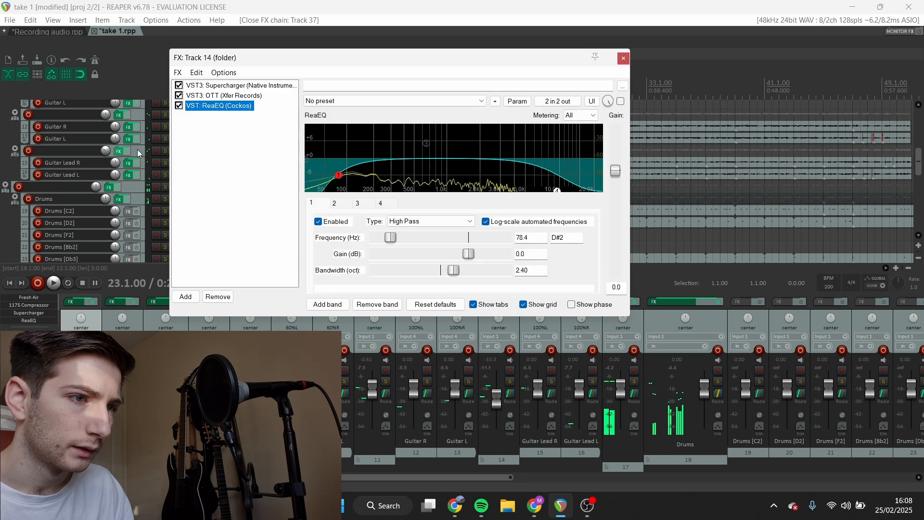
left_click(231, 95)
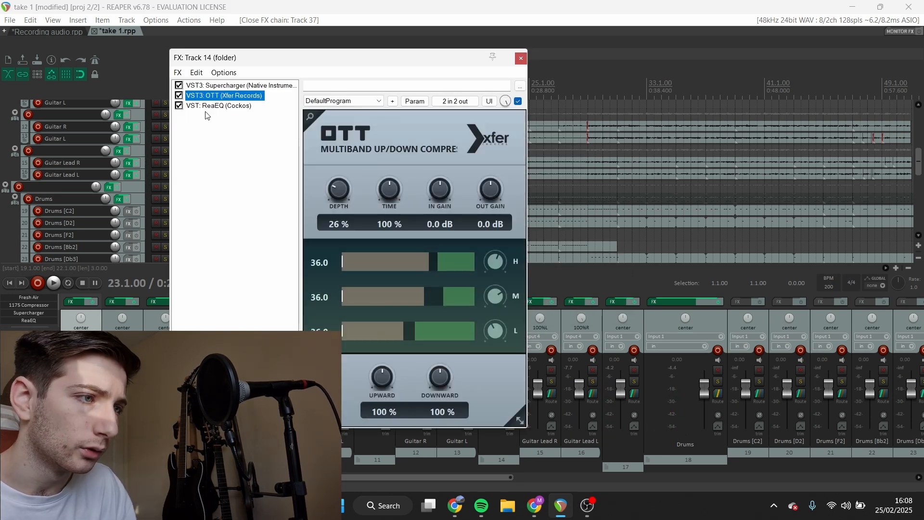
left_click(196, 106)
left_click(236, 87)
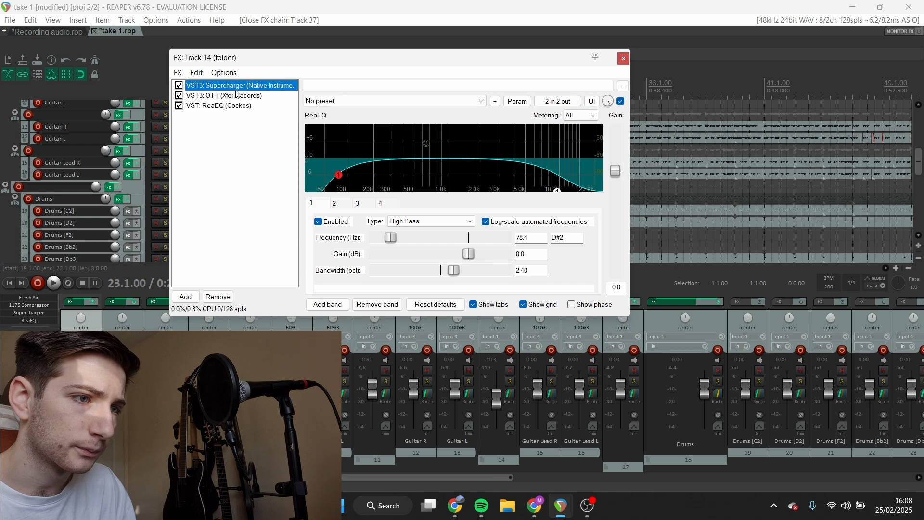
left_click(602, 59)
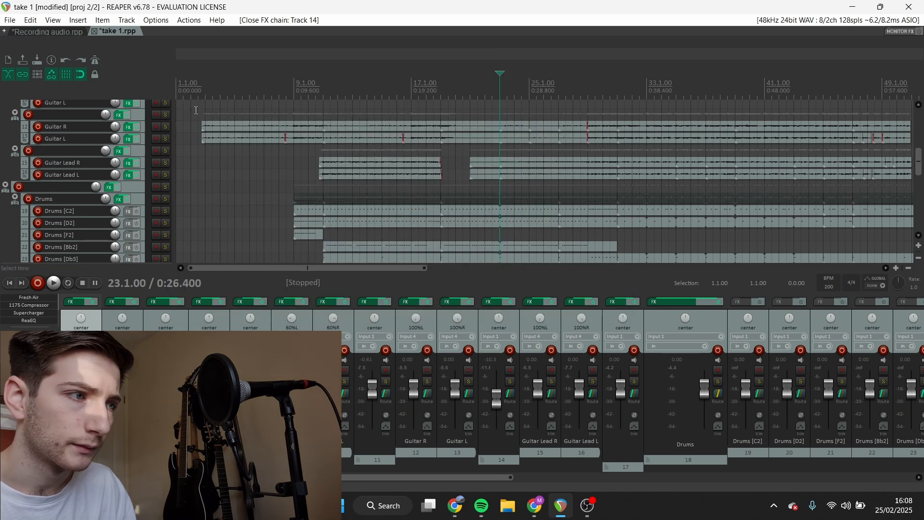
Look through the effects chains of Guitar R track 12 and of folder tracks 11 and 8, closing each one
scroll(135, 188, "up", 3)
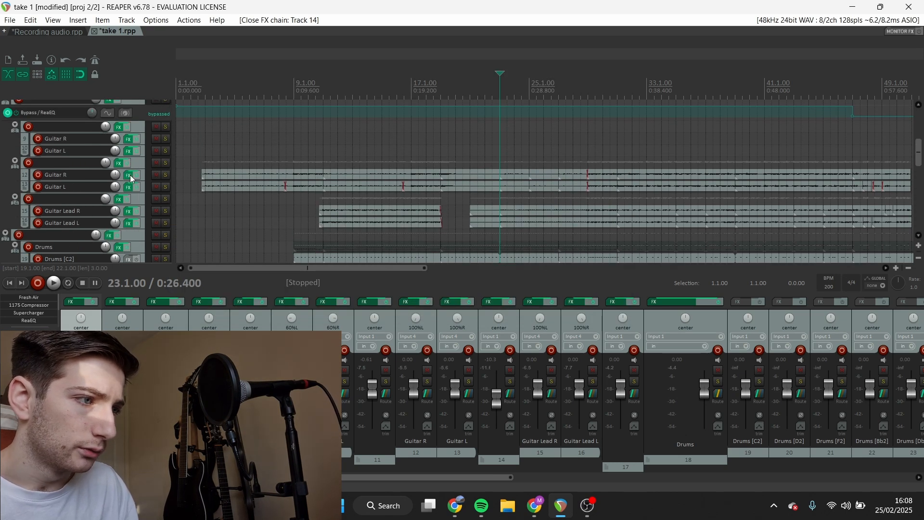
left_click(132, 179)
left_click(500, 31)
left_click(121, 162)
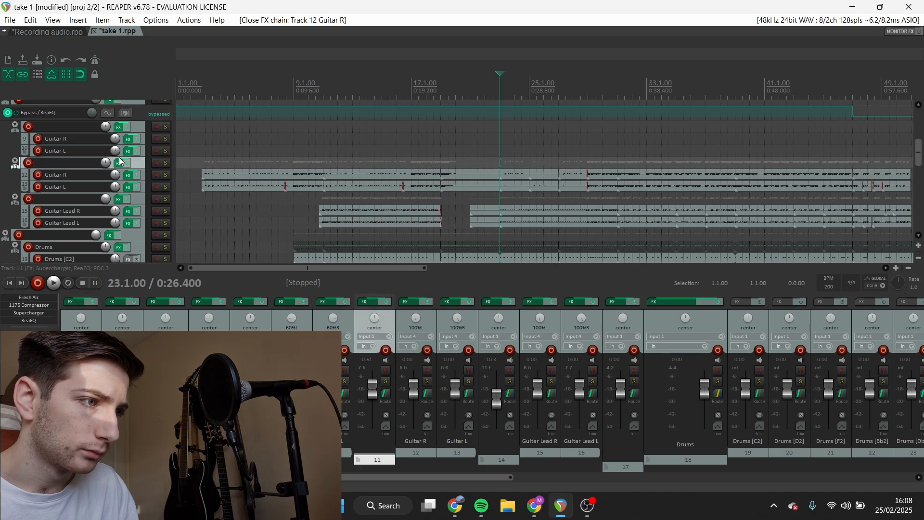
left_click(121, 164)
left_click(80, 62)
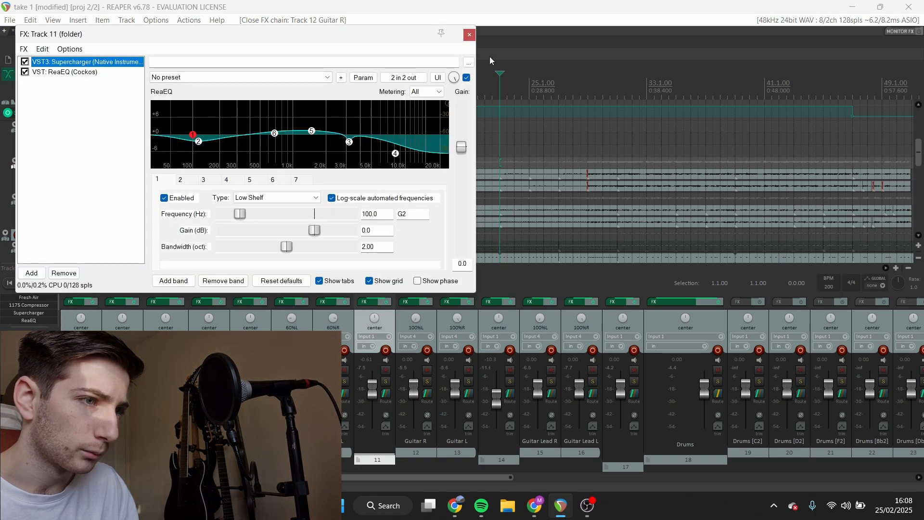
key("Escape")
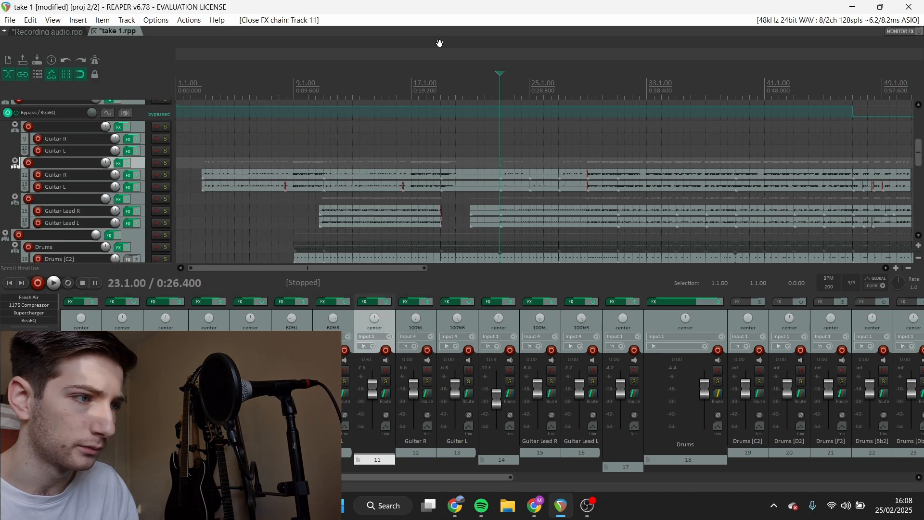
left_click(117, 127)
key("Escape")
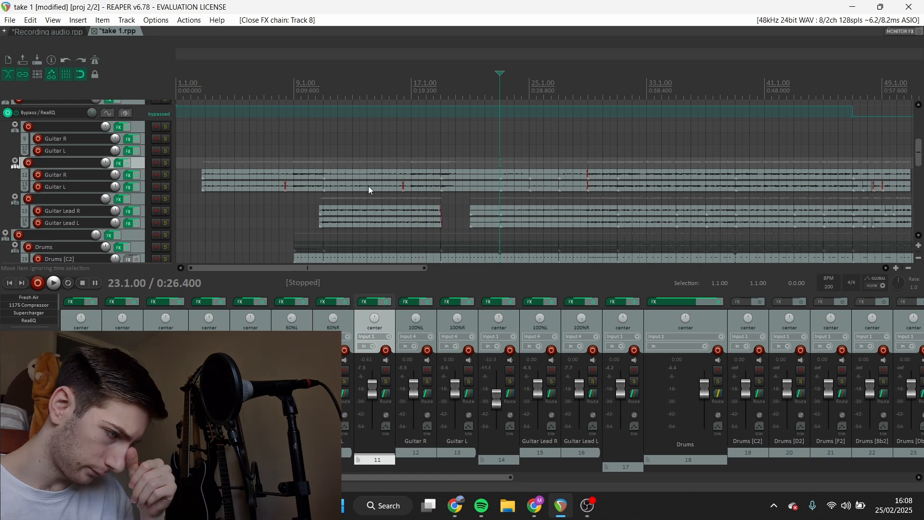
scroll(137, 169, "up", 3)
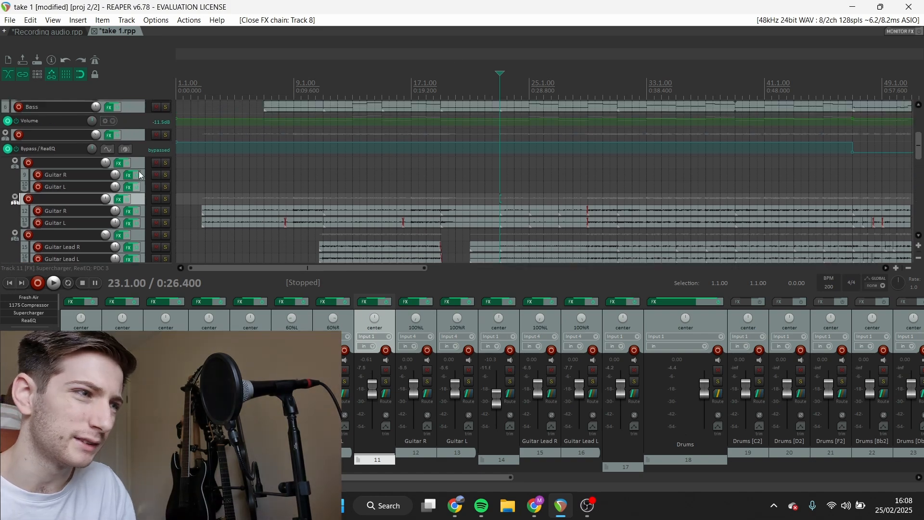
scroll(140, 175, "up", 5)
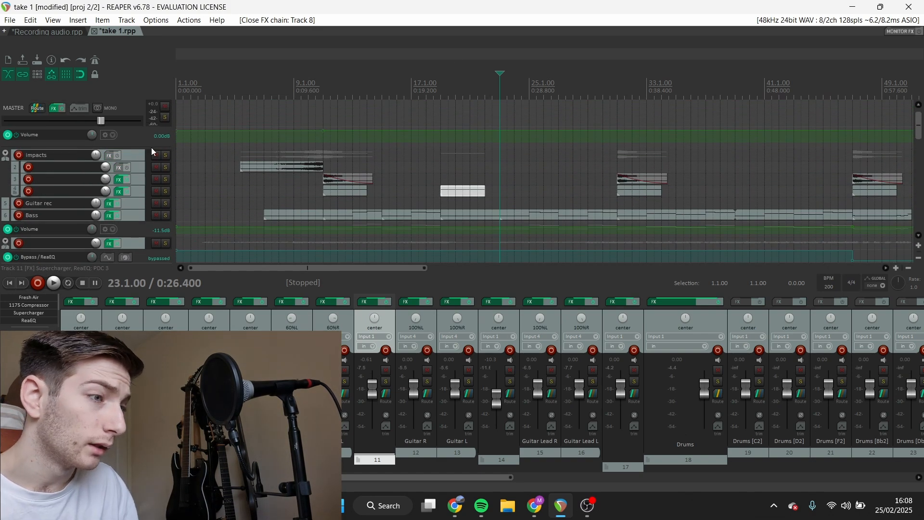
scroll(135, 169, "down", 4)
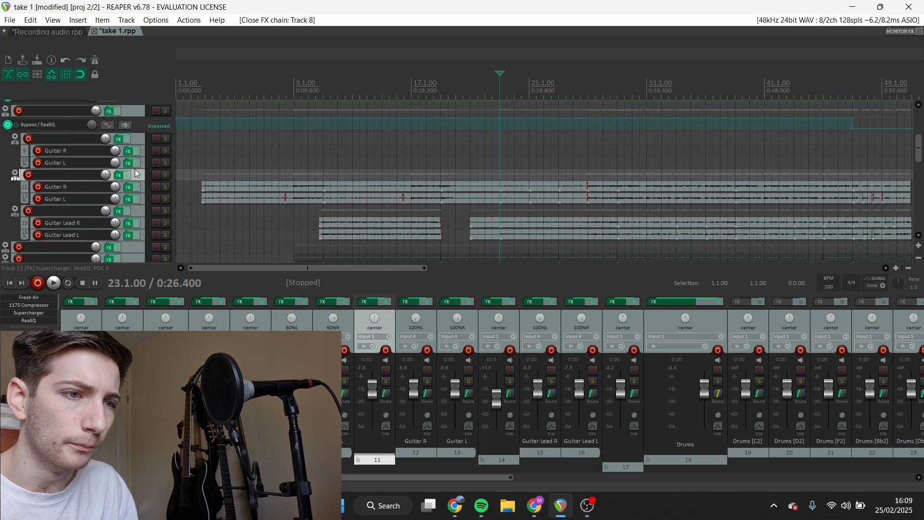
scroll(134, 169, "down", 3)
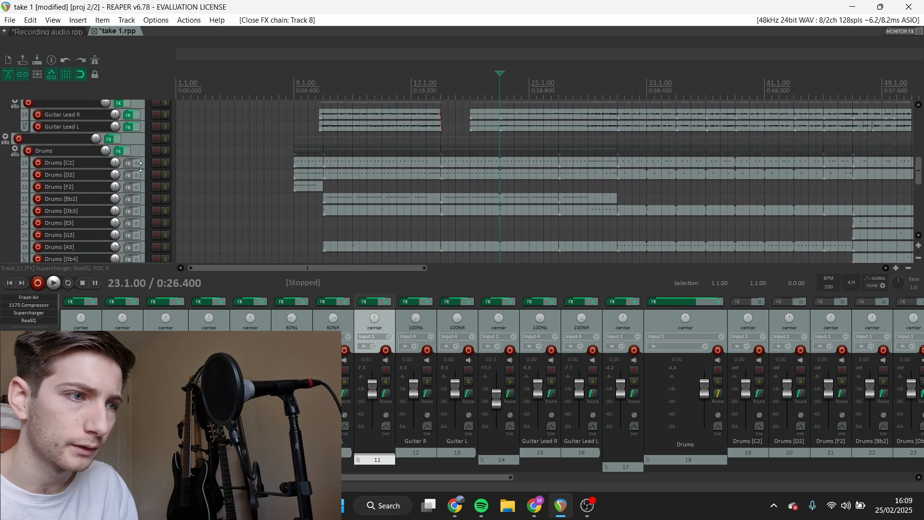
scroll(141, 166, "up", 8)
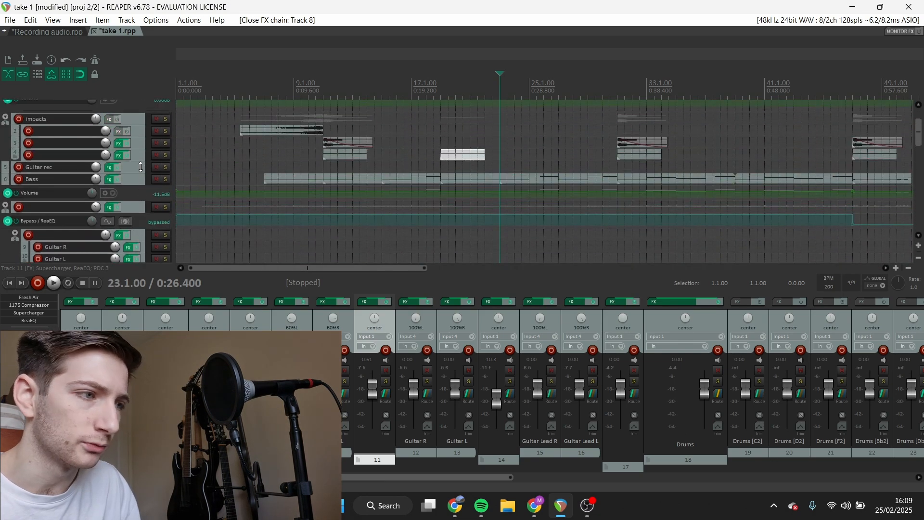
scroll(141, 166, "up", 1)
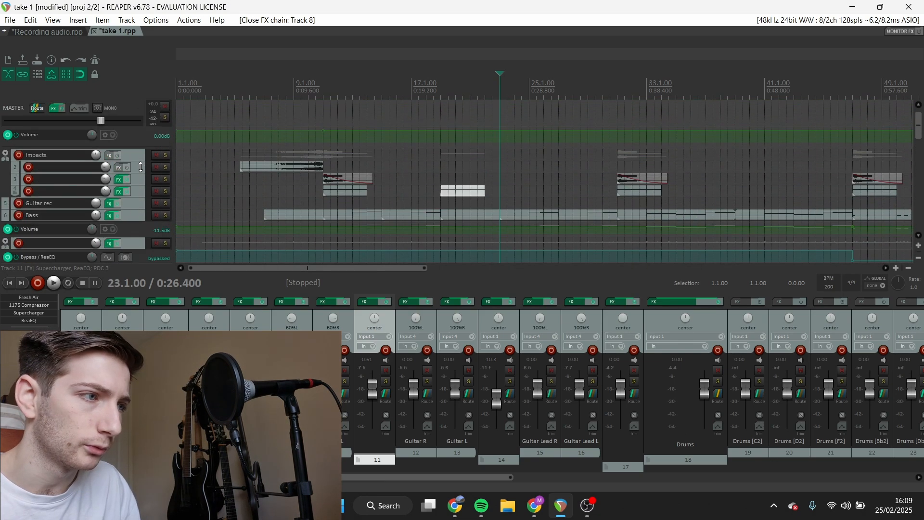
Listen briefly to the full mix from bar 81 and stop playback
left_click(621, 104)
scroll(530, 130, "down", 4)
key("space")
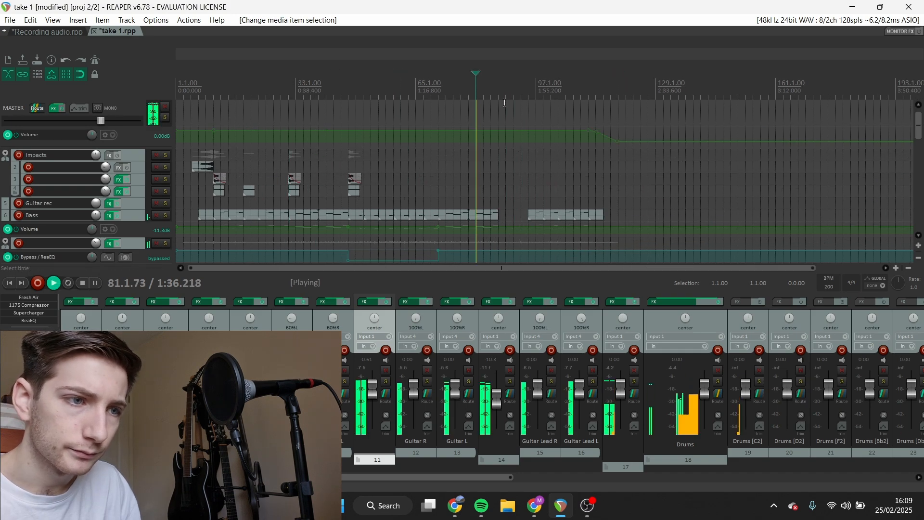
key("space")
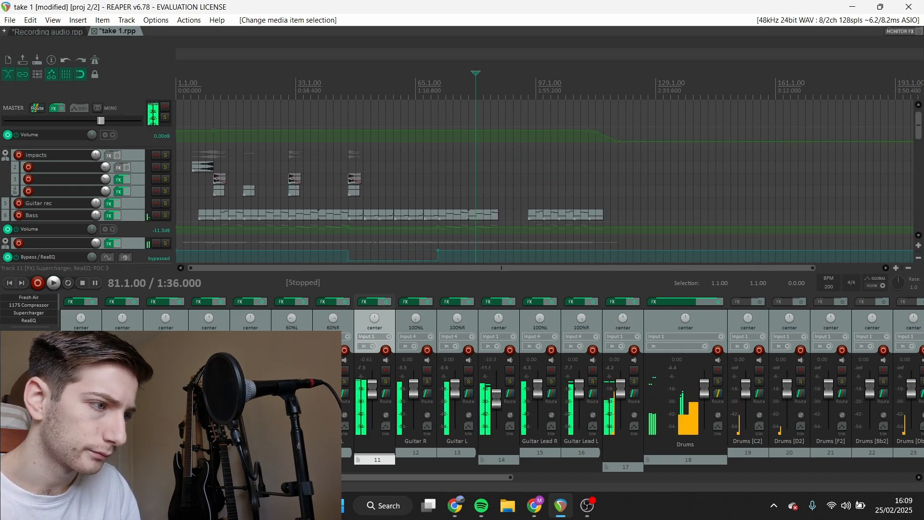
Play the mix from bar 11 and compare it with the master track's Fresh Air effect bypassed and enabled, leaving it enabled
left_click(54, 108)
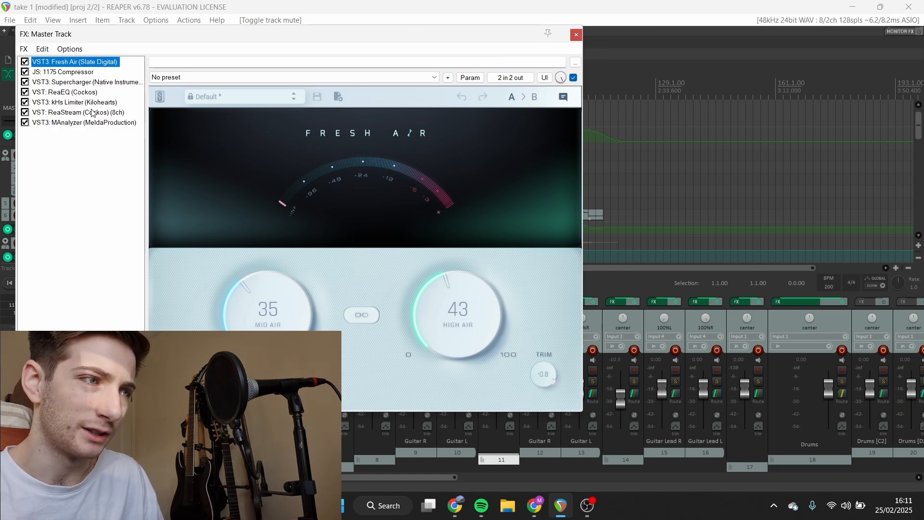
left_click(576, 34)
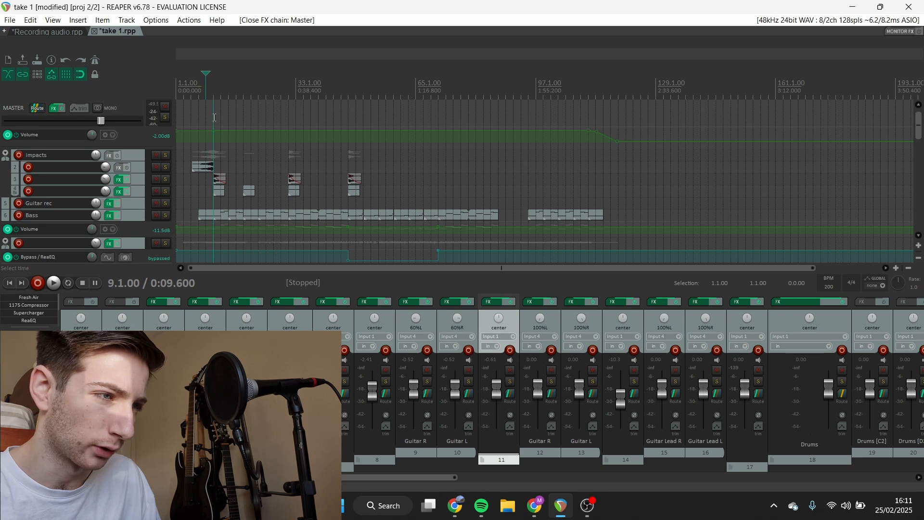
key("space")
left_click(53, 108)
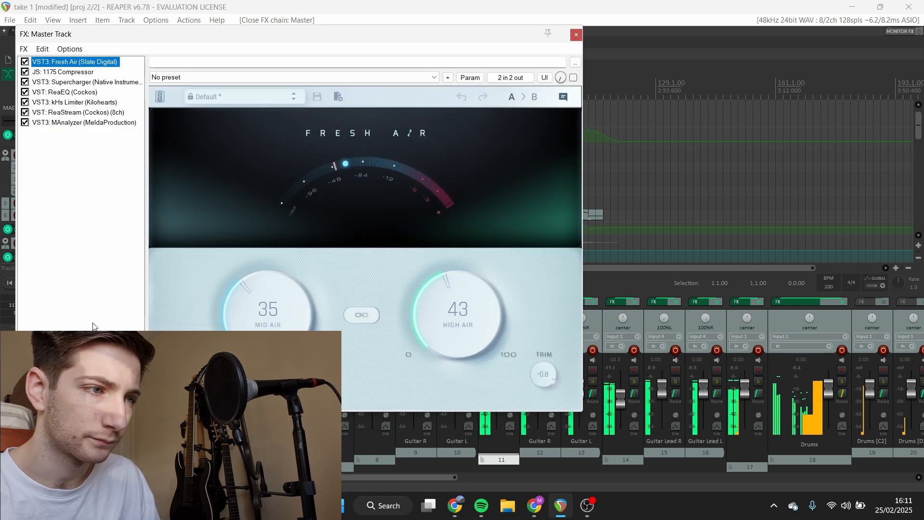
left_click(25, 62)
left_click(25, 63)
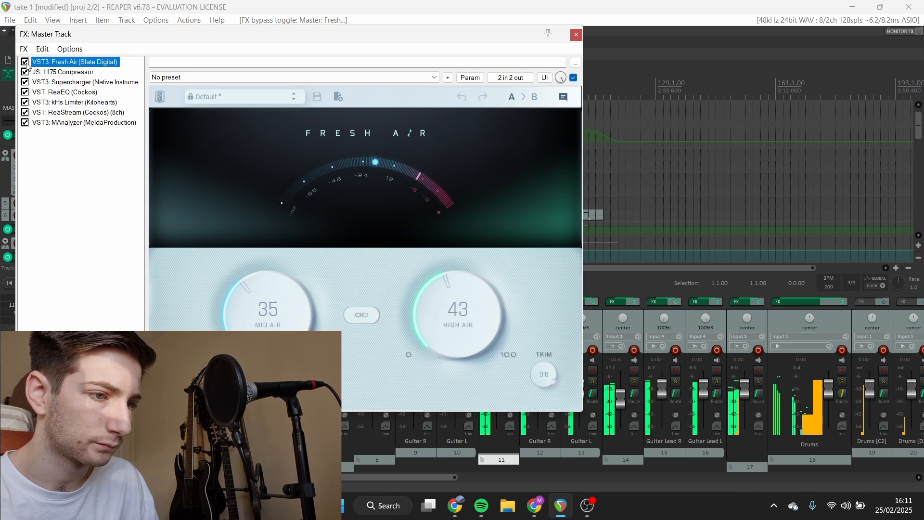
left_click(25, 62)
left_click(25, 63)
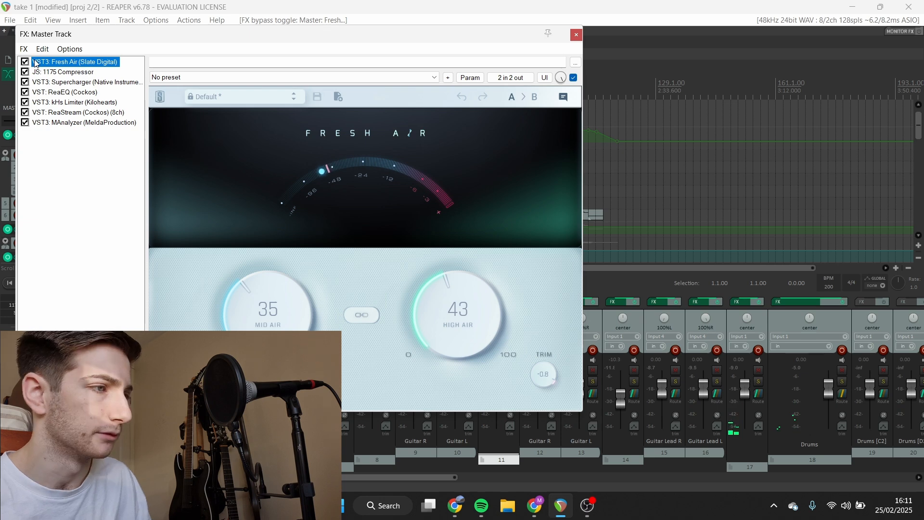
Review the master's 1175 Compressor and compare the mix from bar 17 with it bypassed and enabled, leaving it enabled
left_click(48, 73)
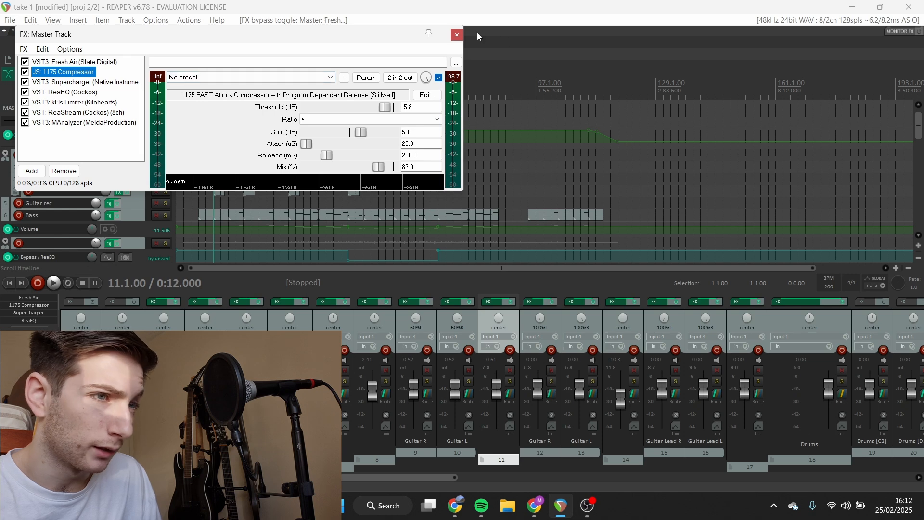
left_click(457, 35)
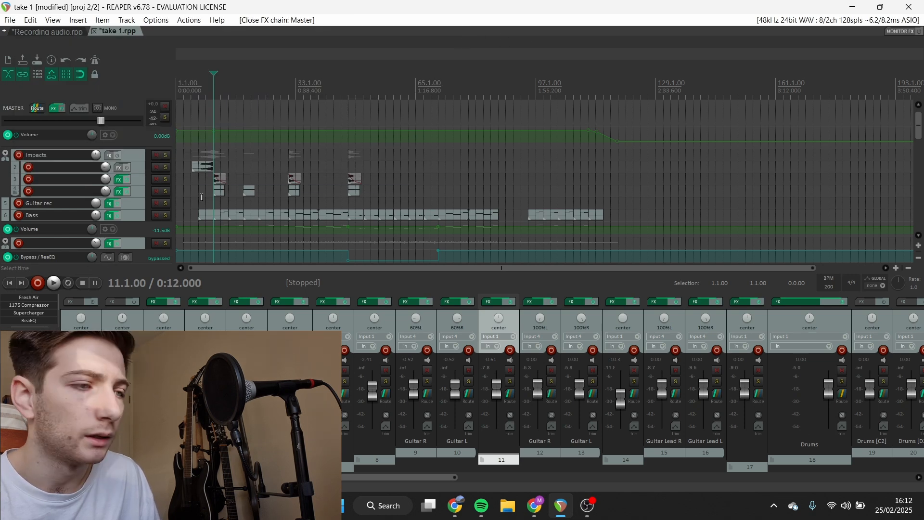
left_click(237, 112)
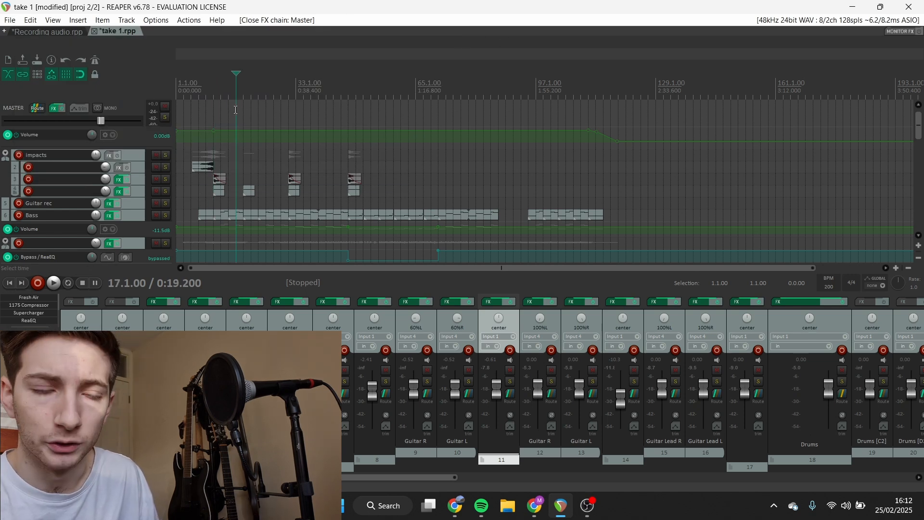
left_click(29, 305)
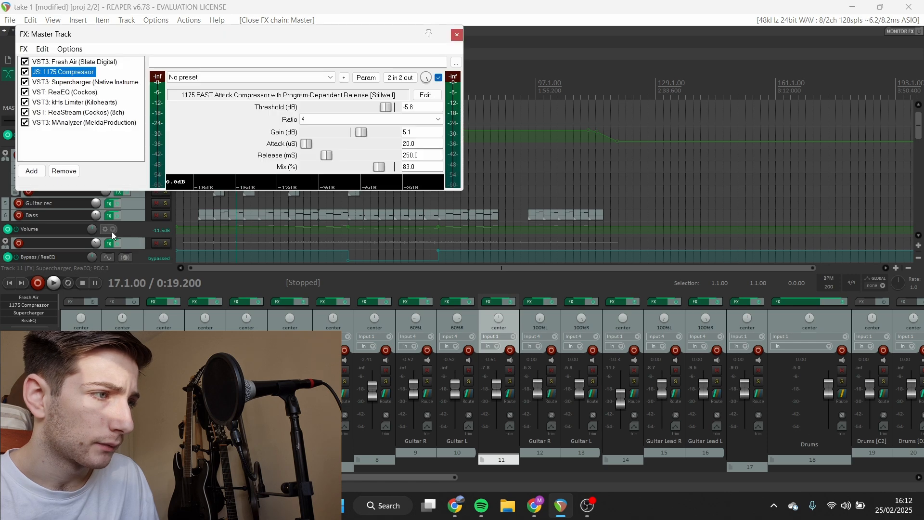
key("space")
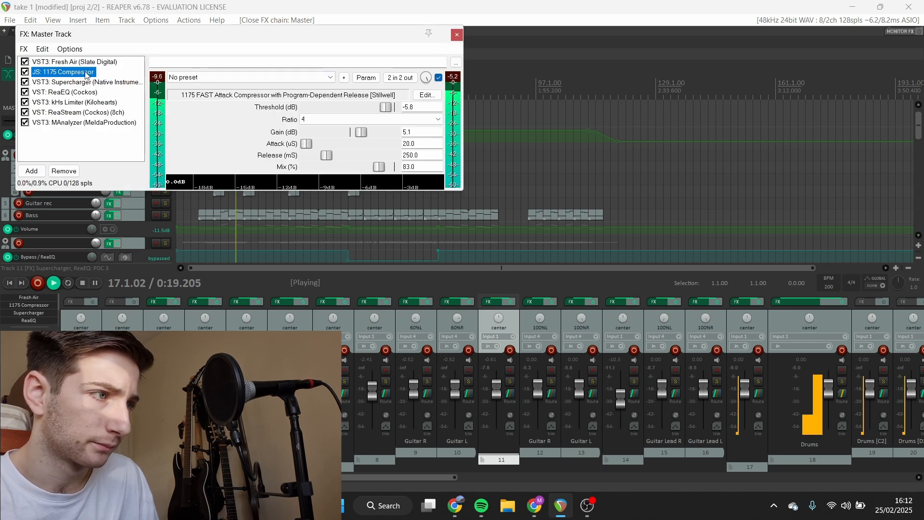
left_click(26, 72)
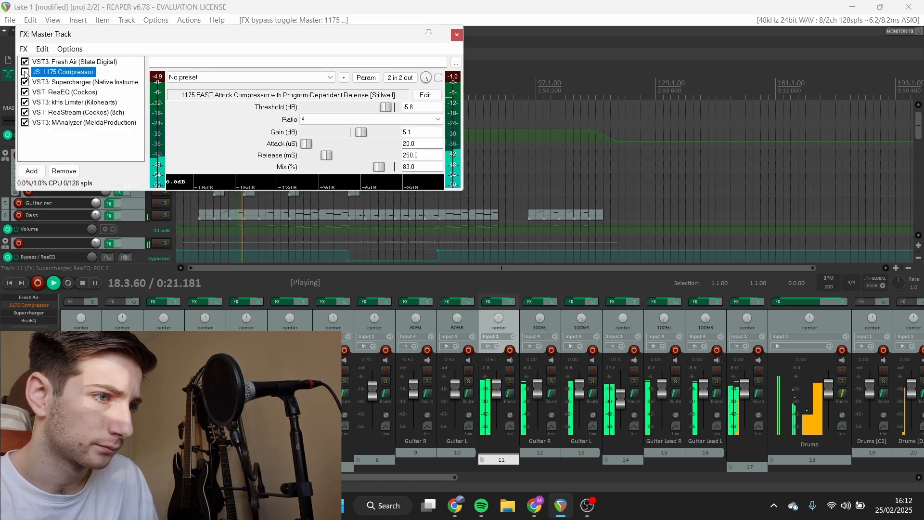
left_click(25, 72)
left_click(25, 72)
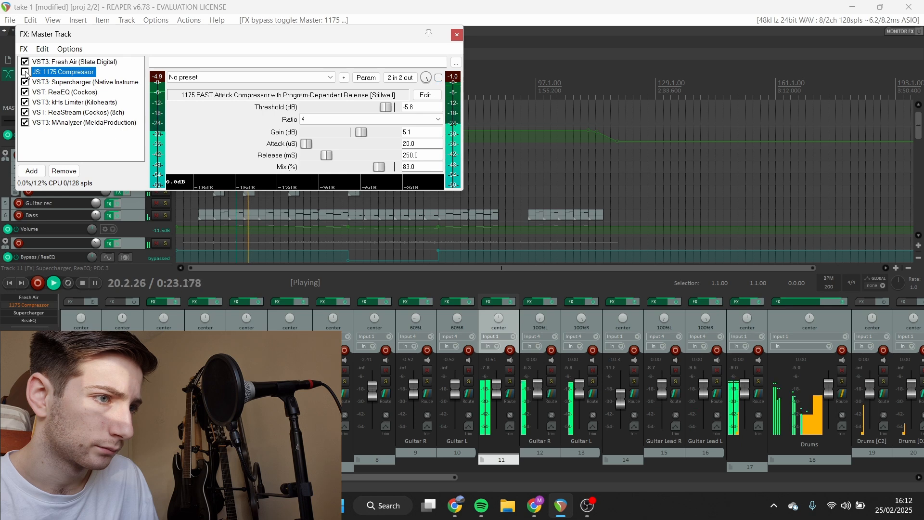
left_click(25, 72)
key("space")
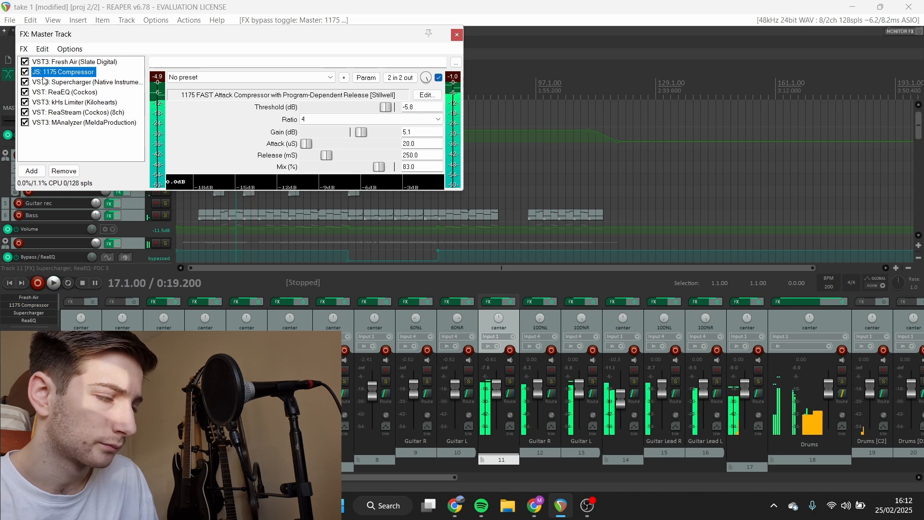
Show the master's Supercharger and compare the mix from bar 17 with it bypassed and enabled
left_click(77, 82)
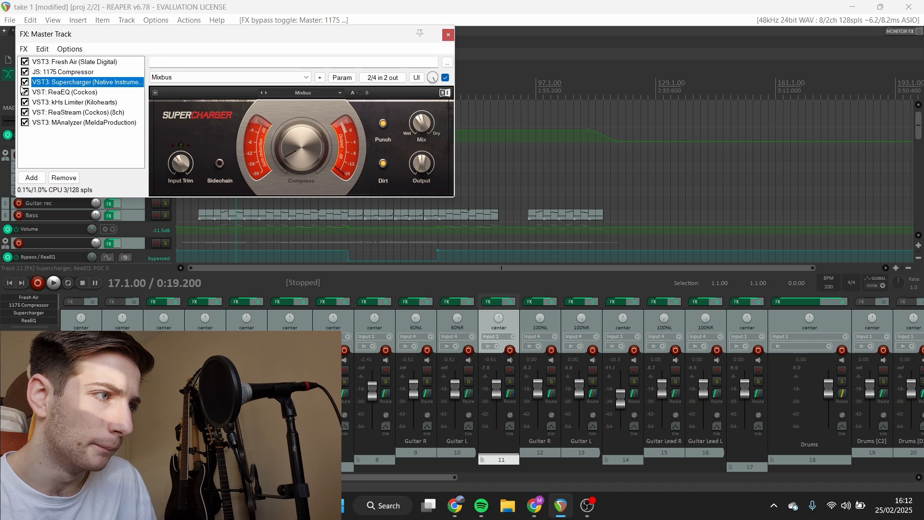
key("space")
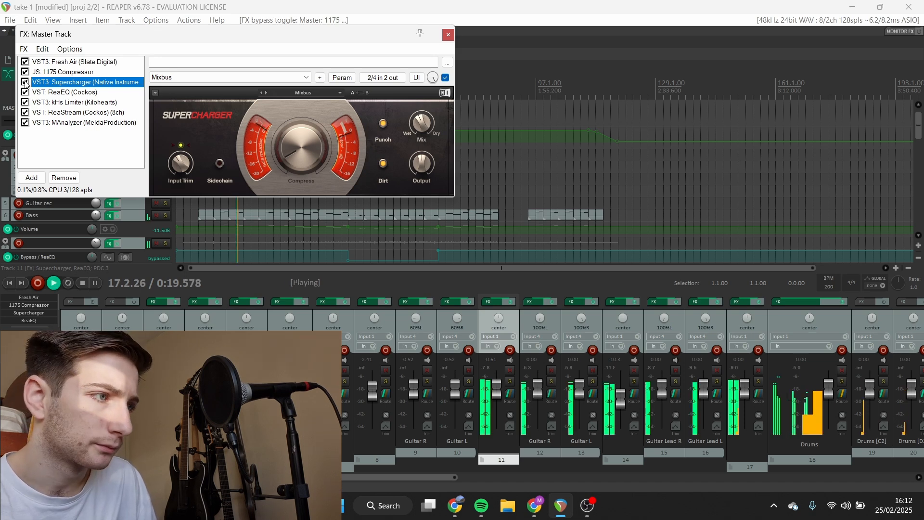
left_click(25, 82)
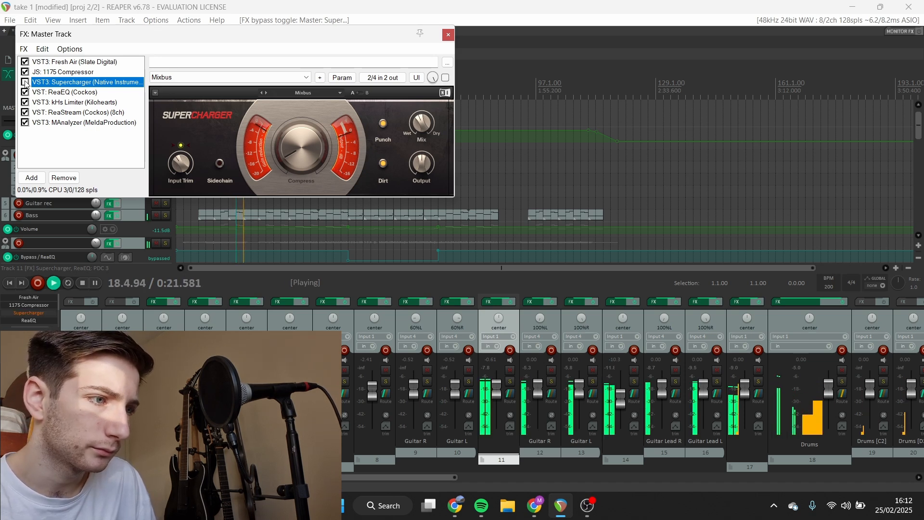
left_click(25, 82)
left_click(24, 82)
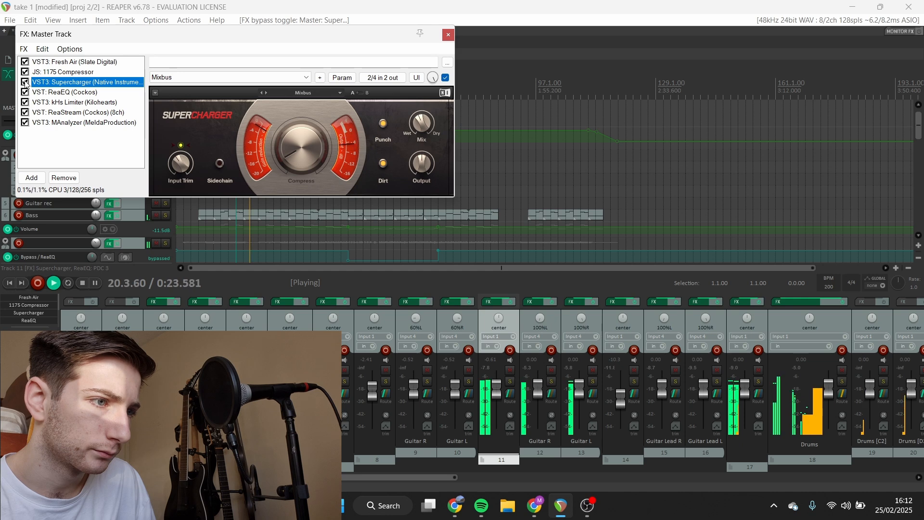
left_click(25, 82)
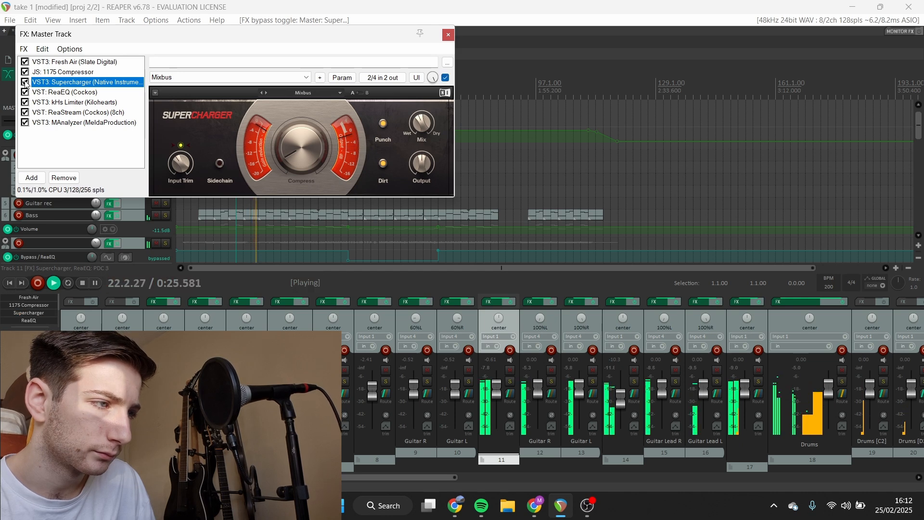
Stop playback and review the EQ curve of the master track's ReaEQ
key("space")
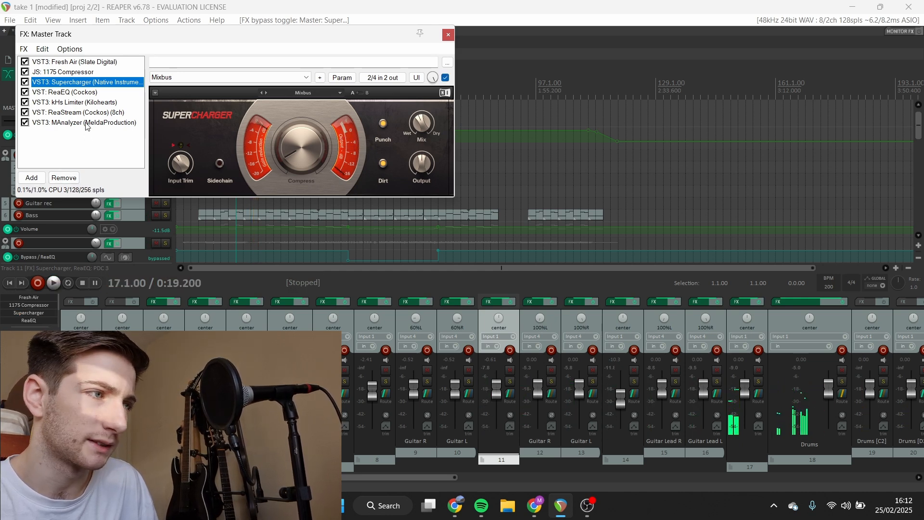
left_click(40, 93)
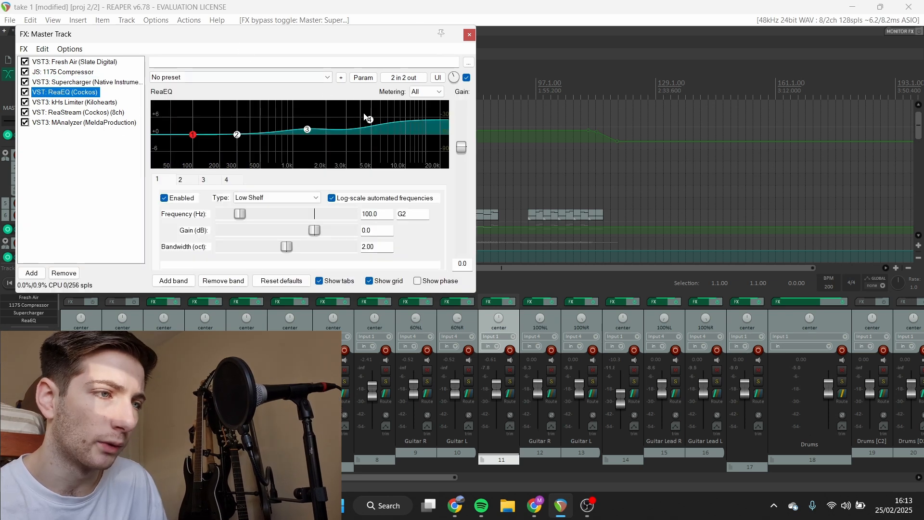
mouse_move(368, 121)
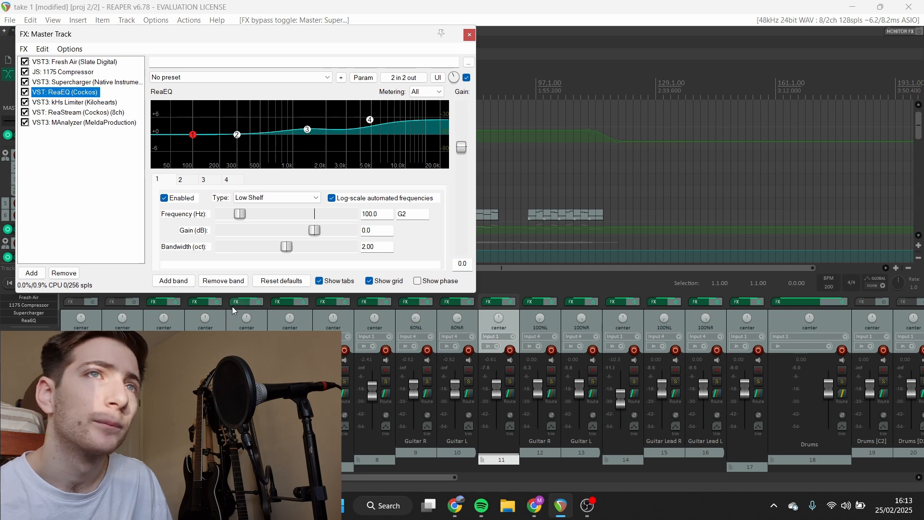
key("Down")
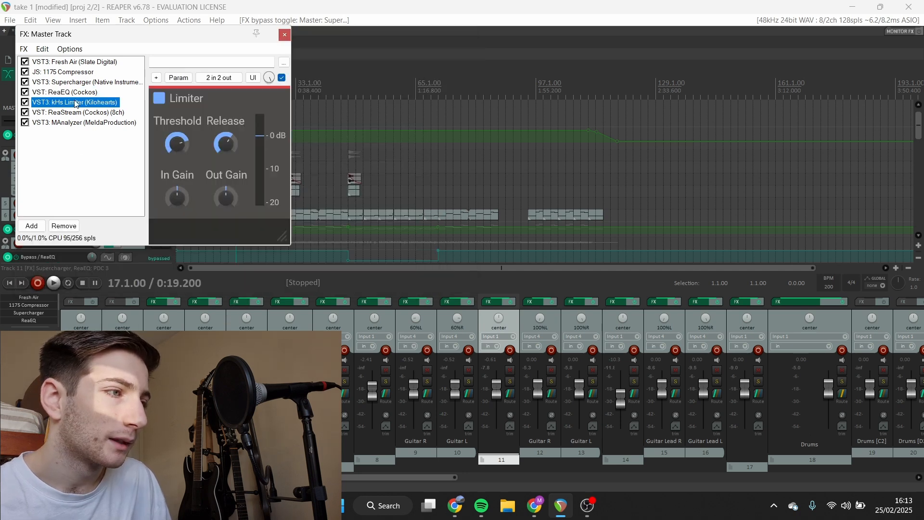
key("Up")
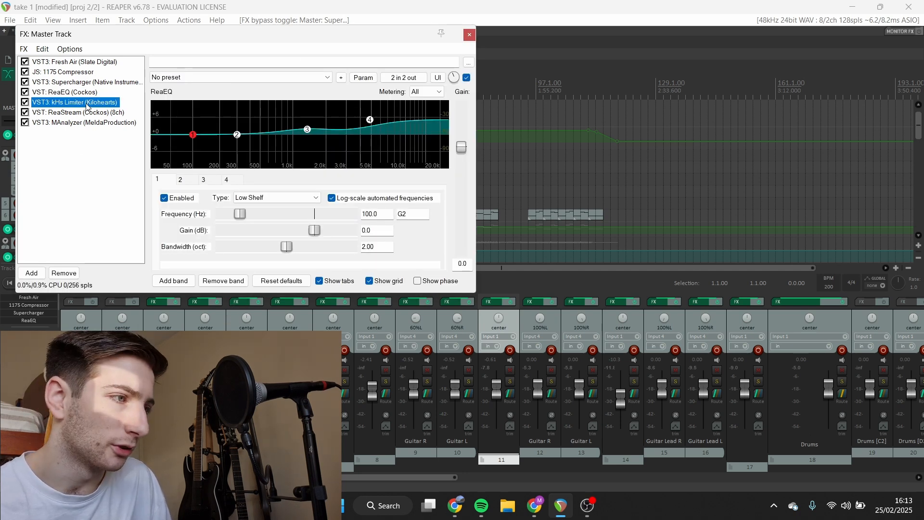
Show the master's kHs Limiter, check its input level while playing from bar 17, and close the effects window
key("Down")
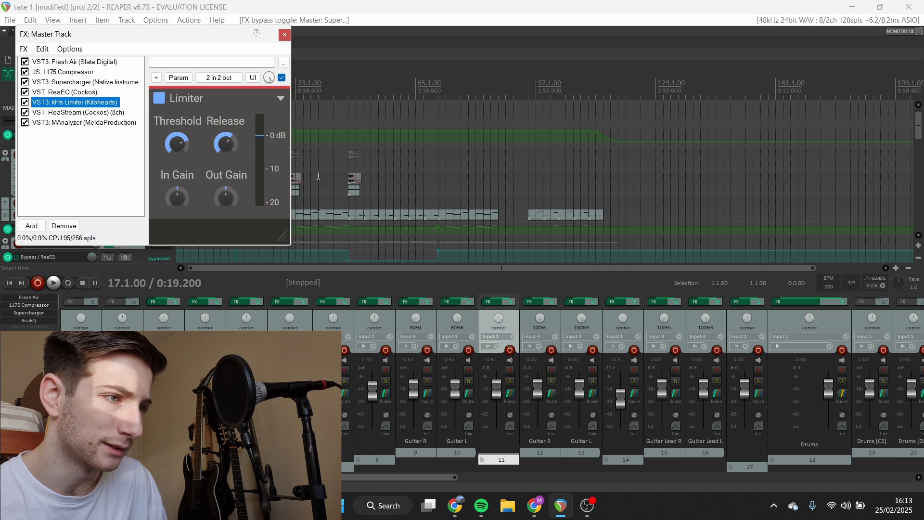
key("space")
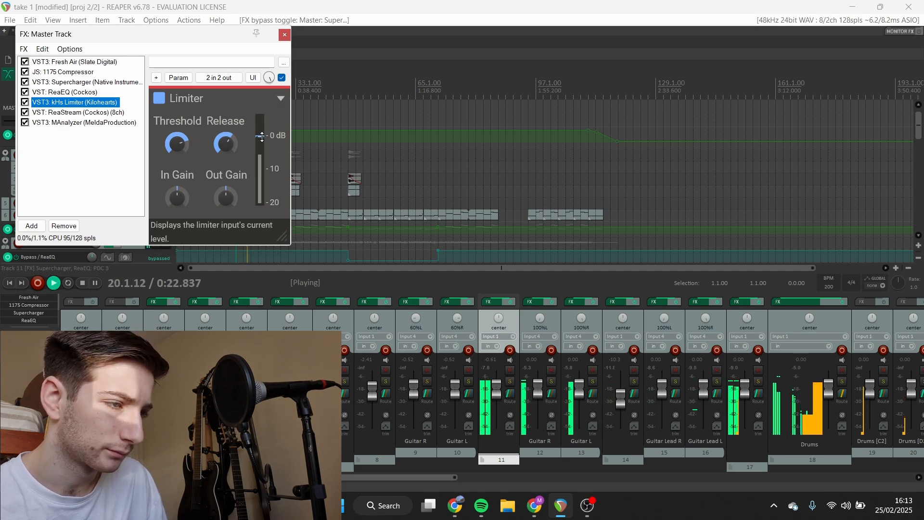
key("space")
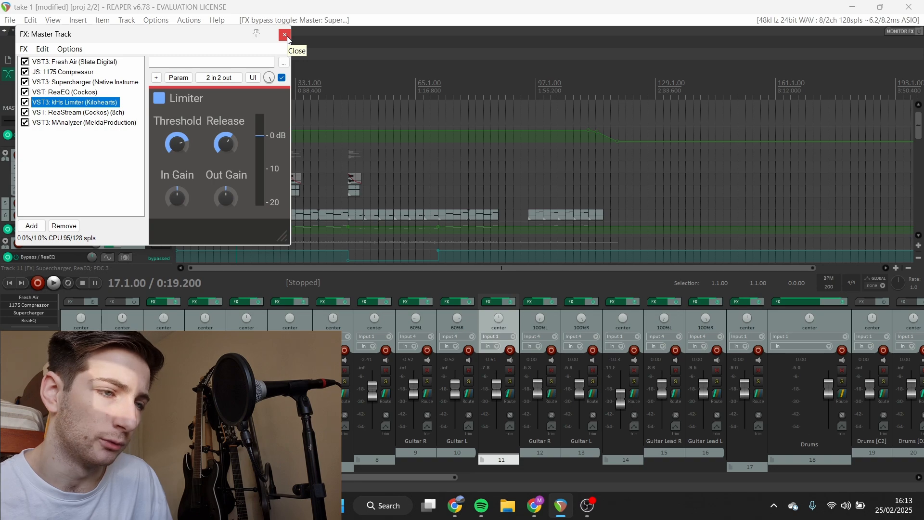
left_click(285, 35)
Follow the impacts and bass tracks at an enlarged size while the full mix plays from the start
left_click(349, 92)
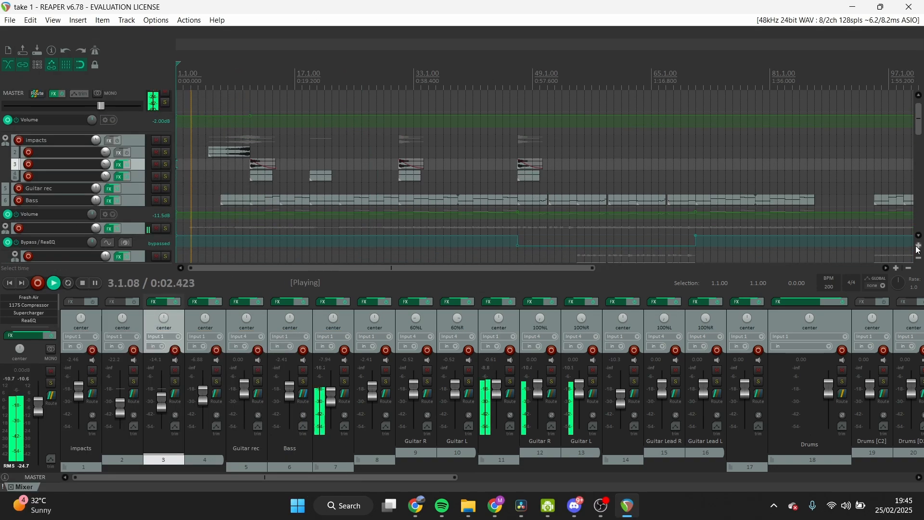
left_click(919, 246)
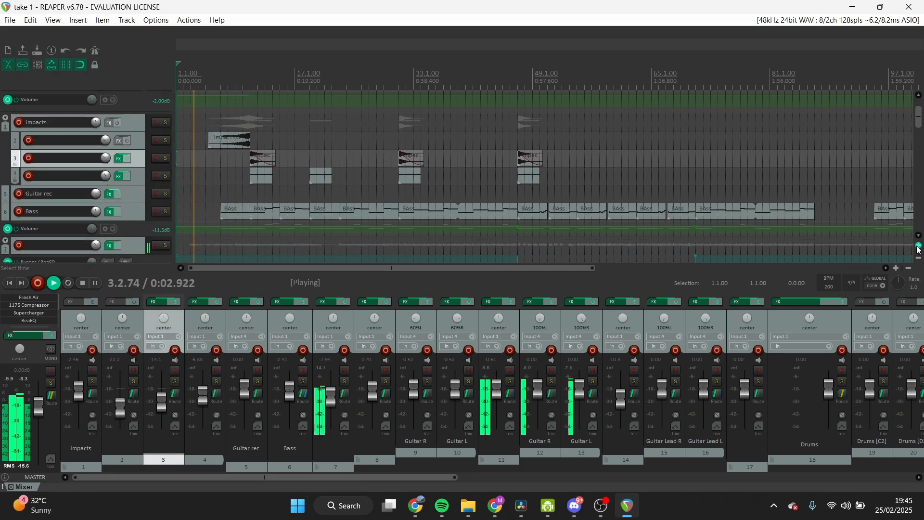
left_click(918, 245)
left_click(919, 245)
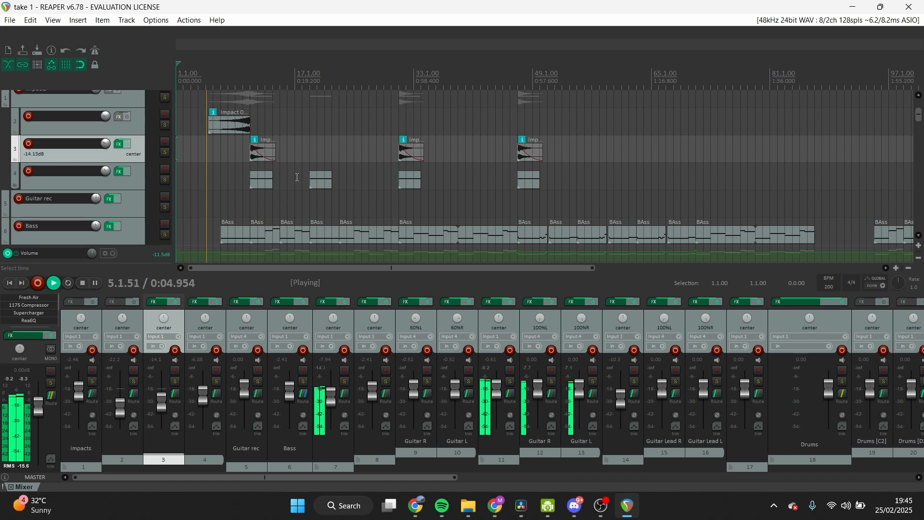
left_click(897, 268)
left_click(897, 267)
left_click(896, 268)
left_click(897, 268)
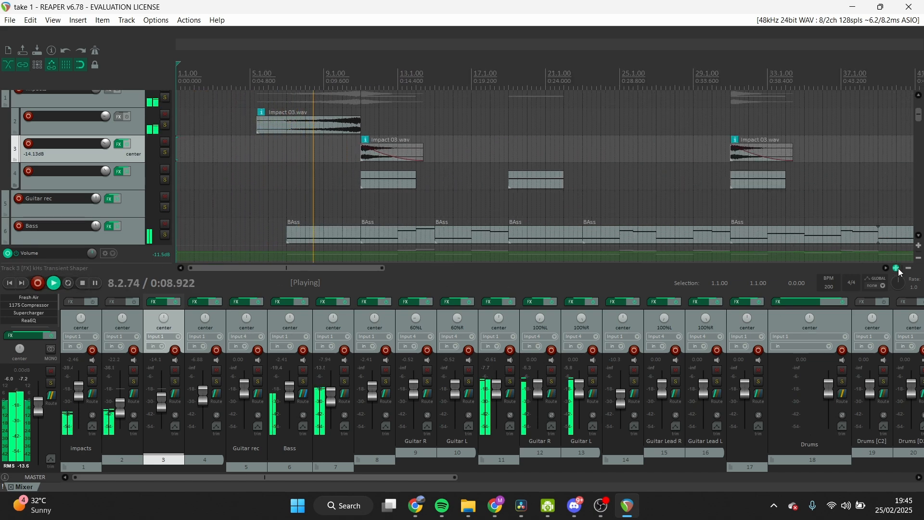
left_click(897, 268)
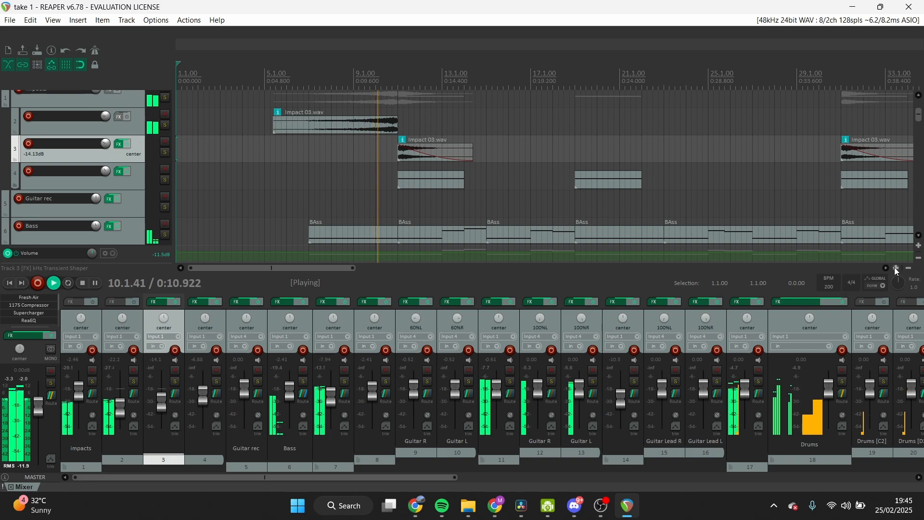
left_click_drag(918, 130, 920, 104)
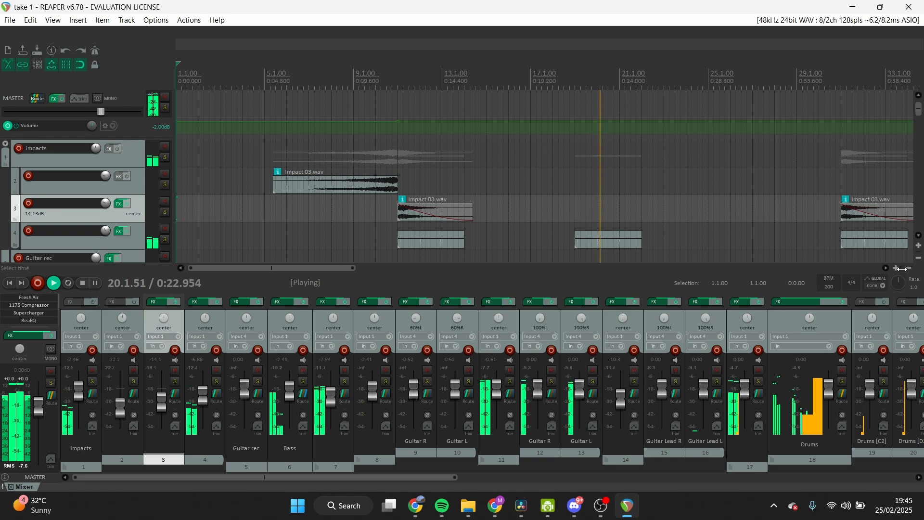
left_click(898, 268)
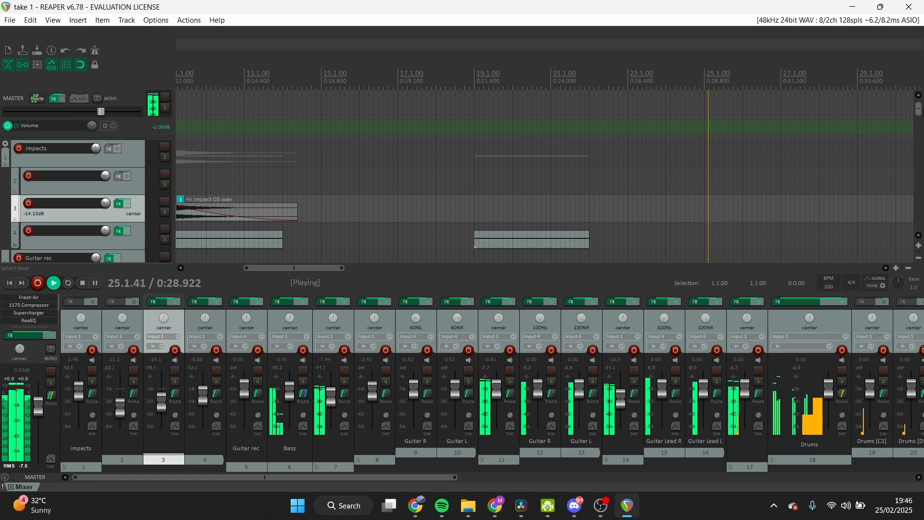
scroll(874, 216, "down", 5)
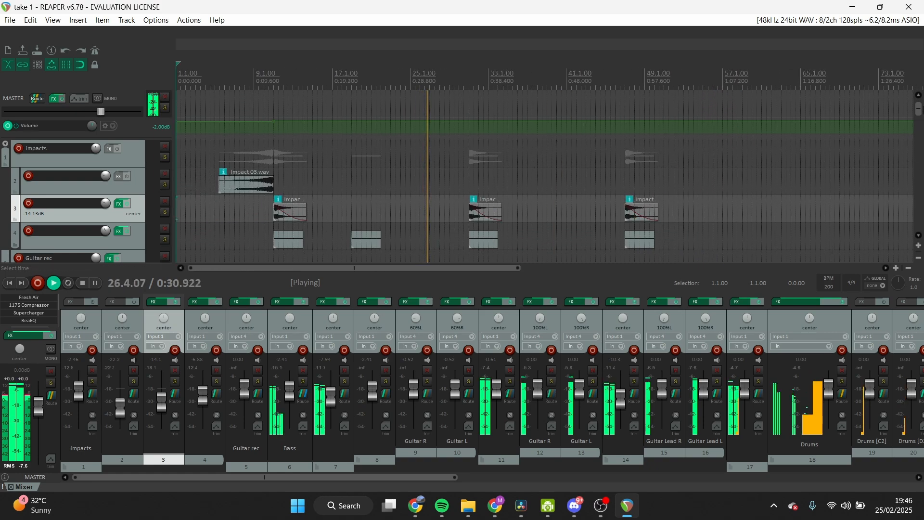
left_click_drag(920, 110, 921, 119)
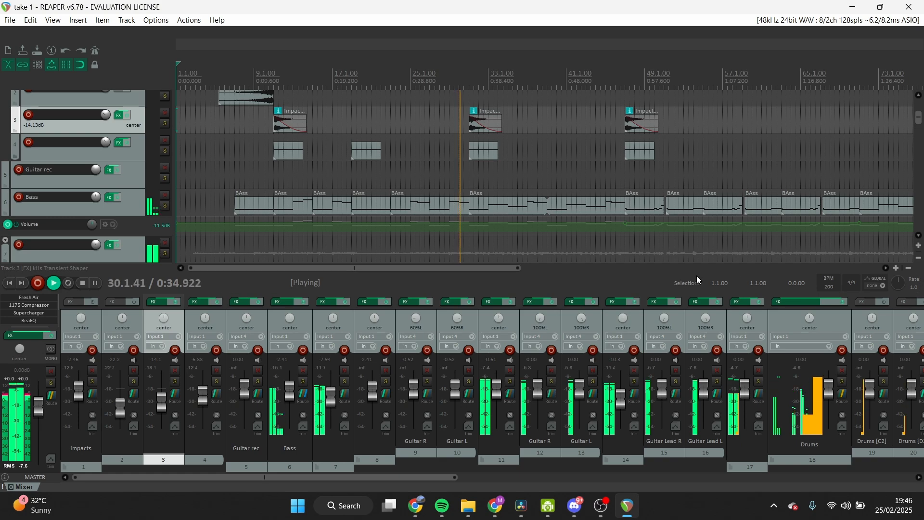
Reduce the mixer's height to give the arrangement more room
left_click_drag(418, 289, 418, 322)
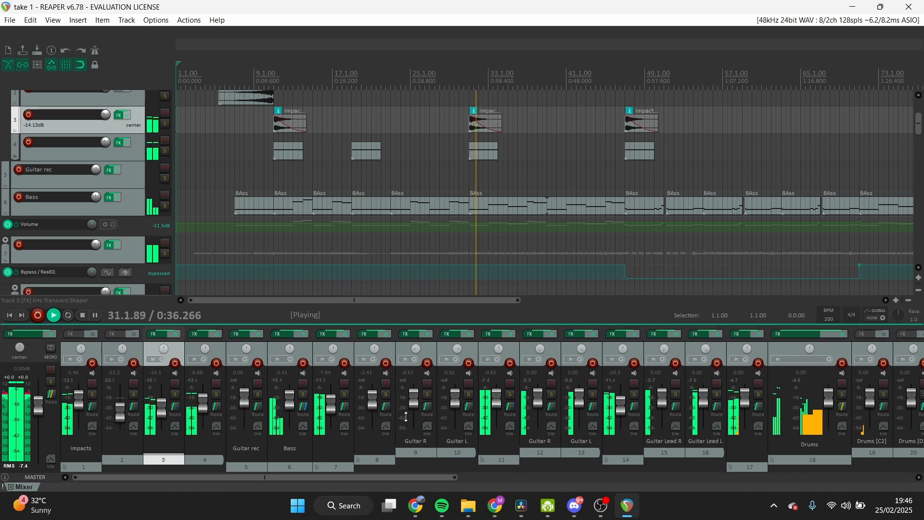
right_click(10, 306)
left_click(13, 301)
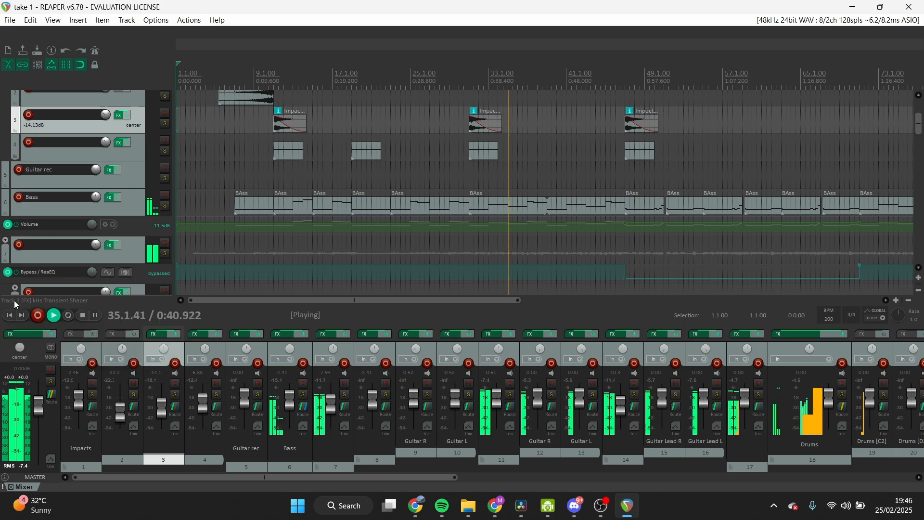
right_click(13, 302)
left_click(14, 301)
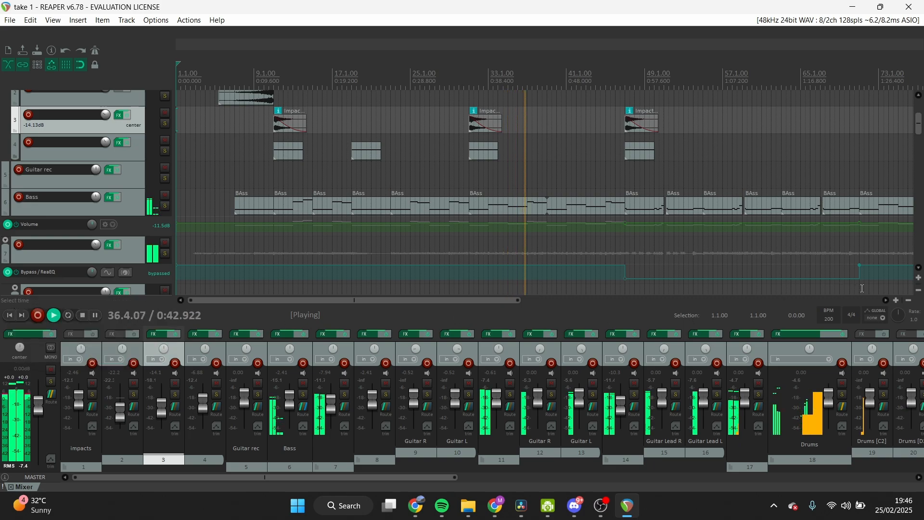
Look over the drum channels in the mixer and the guitar tracks in the arrangement during playback
left_click(919, 478)
left_click_drag(920, 477, 919, 478)
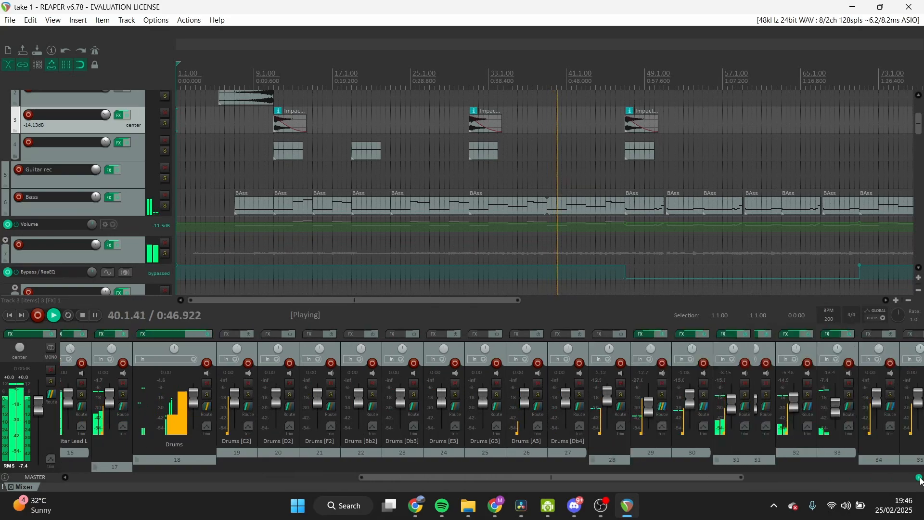
left_click_drag(717, 476, 371, 446)
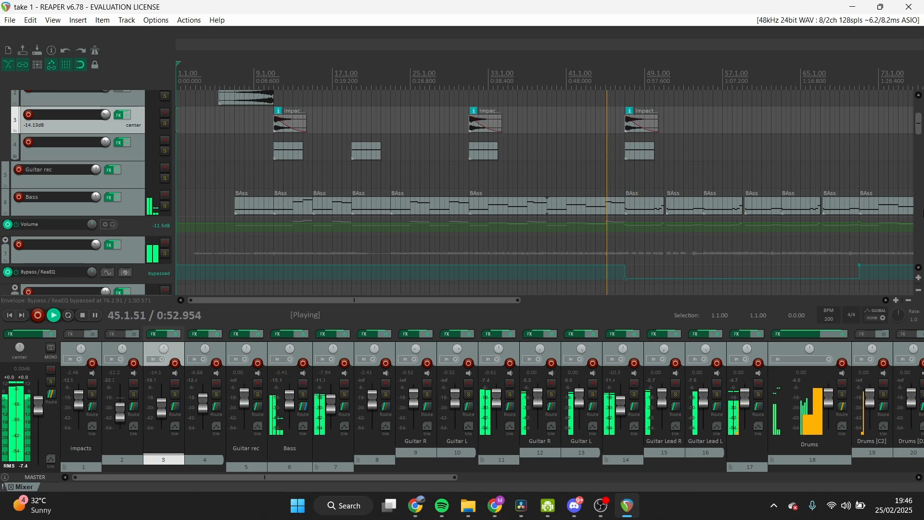
left_click_drag(918, 129, 920, 153)
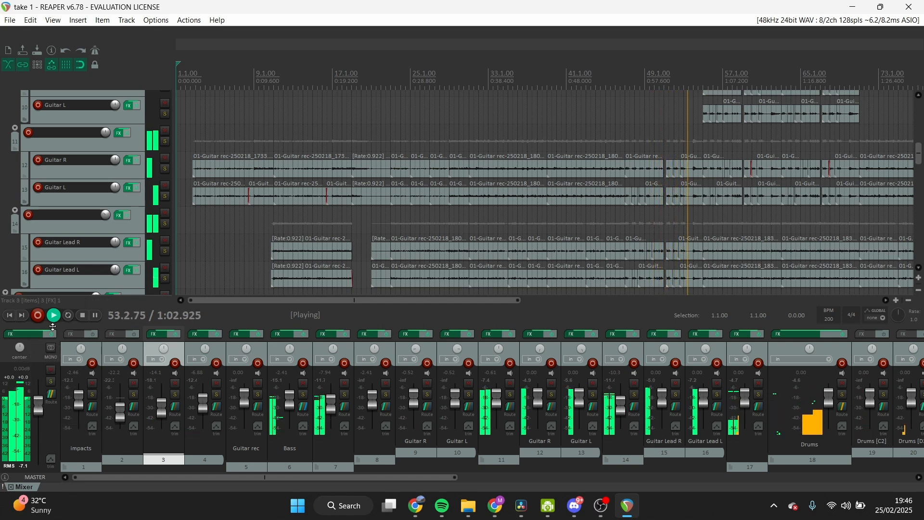
Review the master track's Supercharger and Fresh Air effects during playback and close the effects window
left_click(29, 334)
left_click(70, 83)
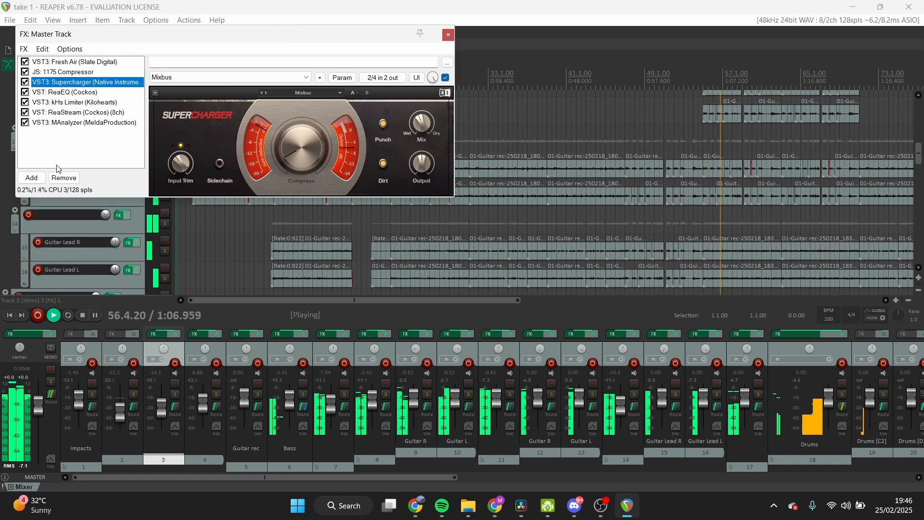
left_click(66, 62)
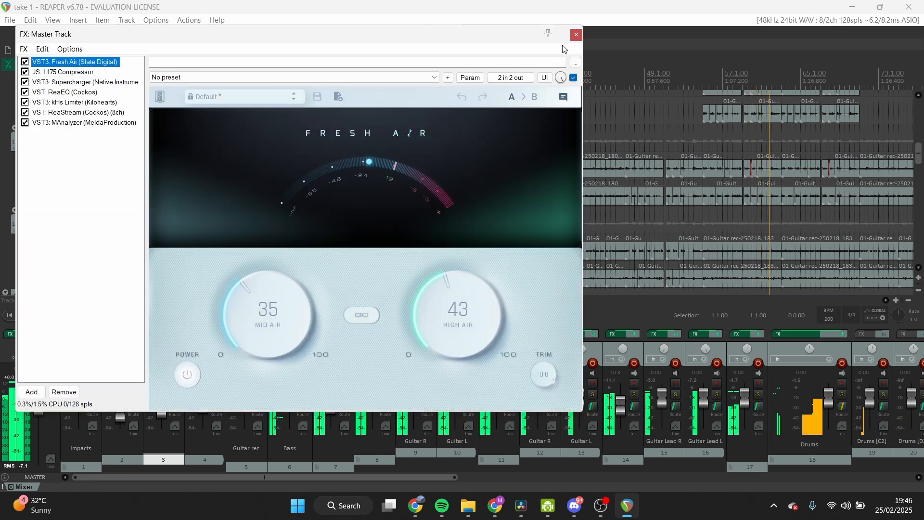
left_click(575, 36)
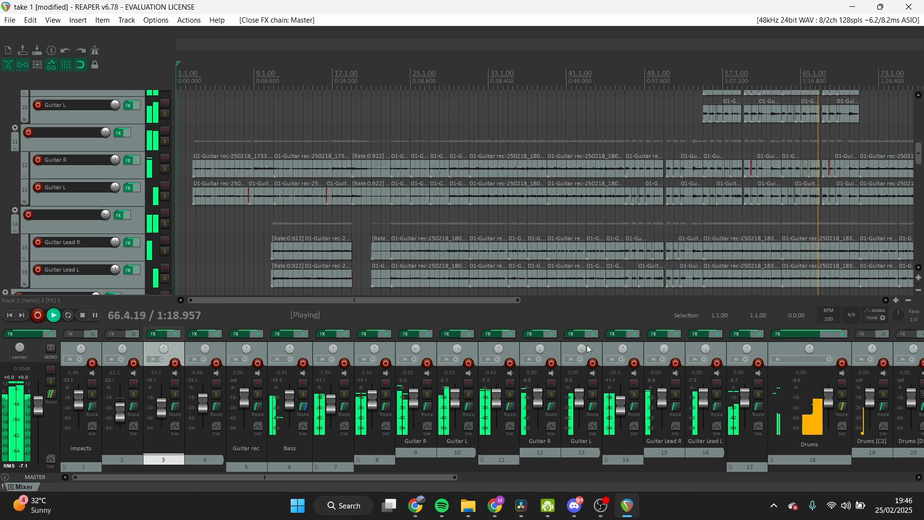
Follow the guitar and bass tracks through the song's second half and view the whole arrangement as playback reaches the ending
left_click_drag(294, 479, 259, 480)
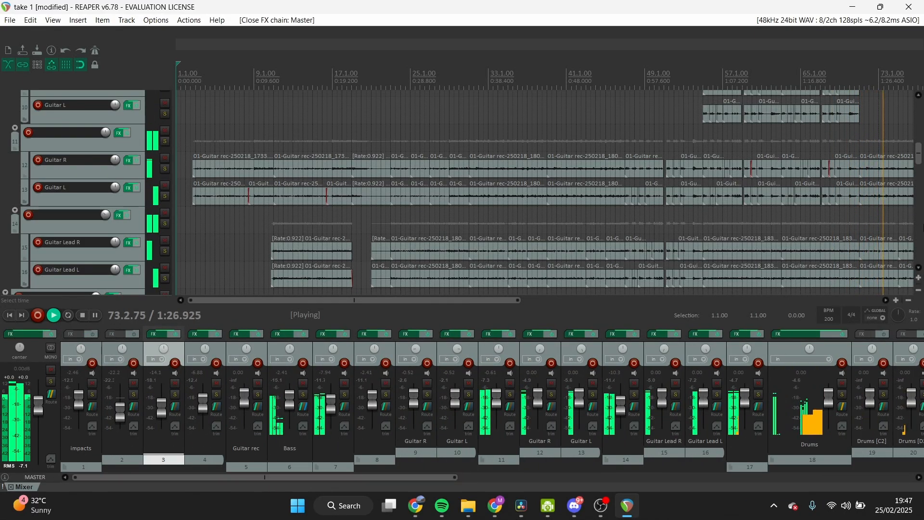
mouse_move(920, 161)
left_mouse_down()
mouse_move(920, 197)
mouse_move(920, 139)
mouse_move(919, 154)
left_mouse_up()
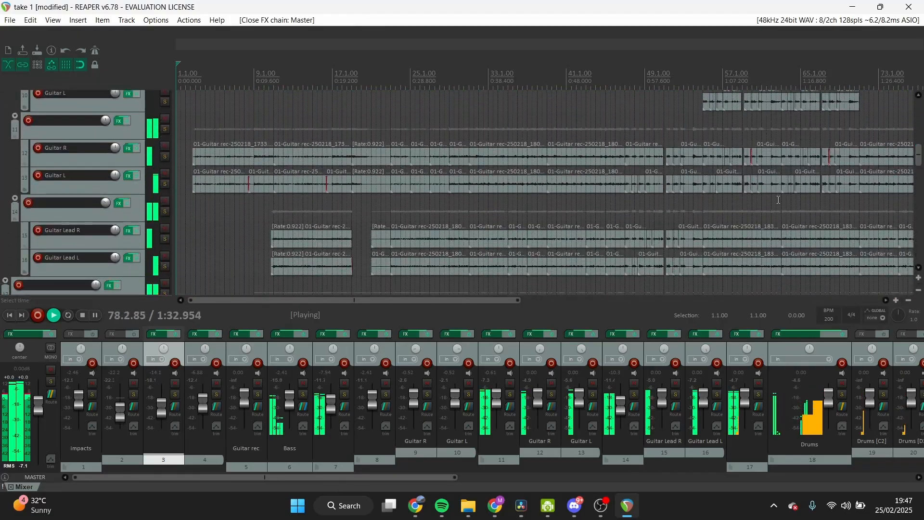
left_click_drag(495, 301, 729, 317)
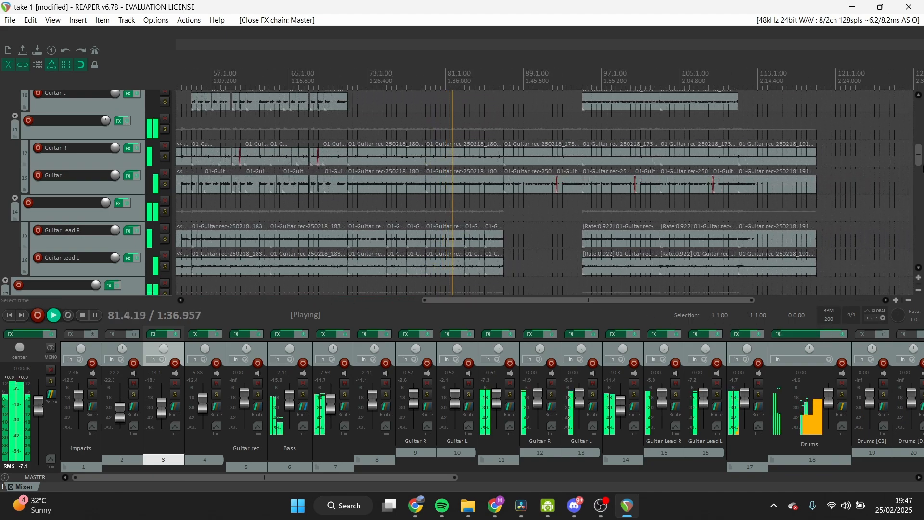
mouse_move(920, 157)
left_mouse_down()
mouse_move(918, 124)
mouse_move(923, 163)
left_mouse_up()
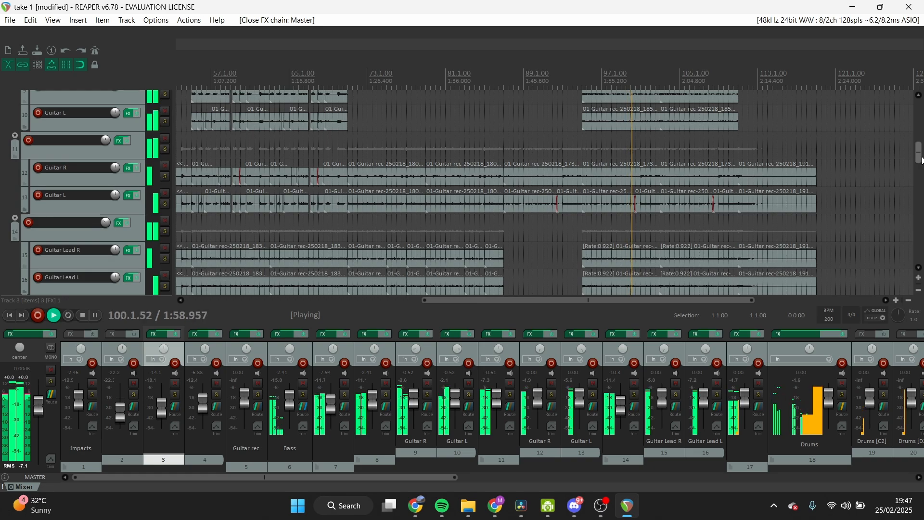
scroll(923, 160, "up", 5)
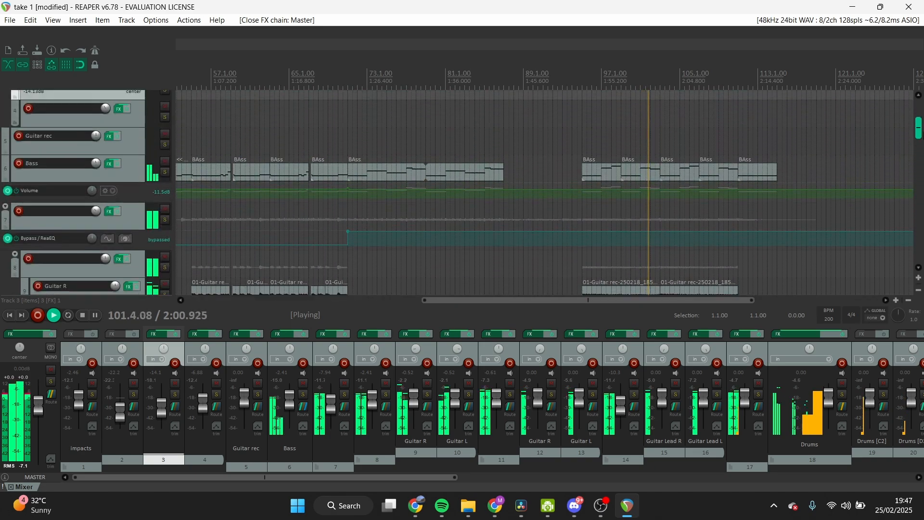
scroll(923, 166, "down", 8)
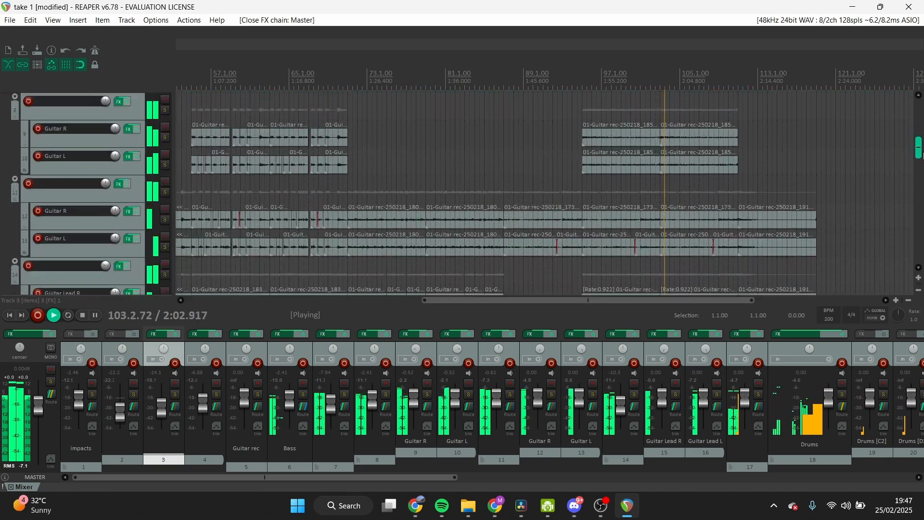
left_click_drag(921, 167, 921, 148)
left_click(919, 291)
left_click(920, 291)
left_click(909, 300)
left_click(909, 300)
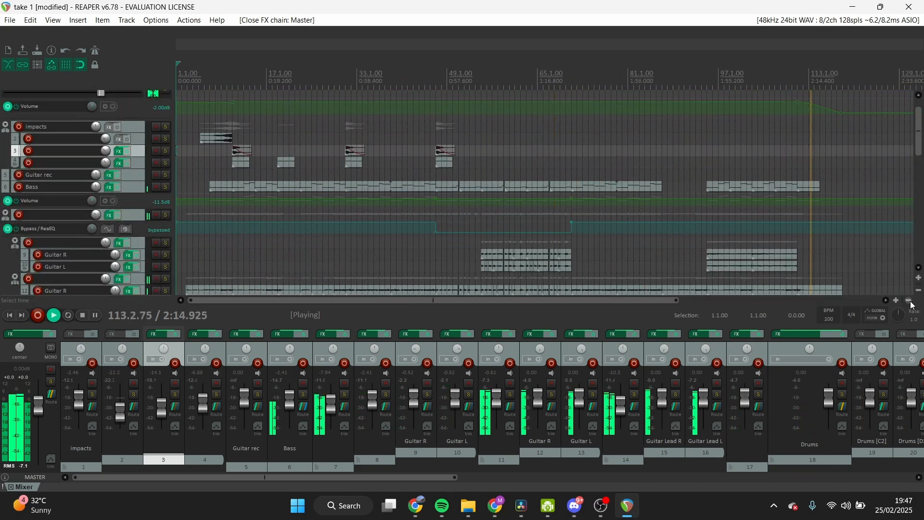